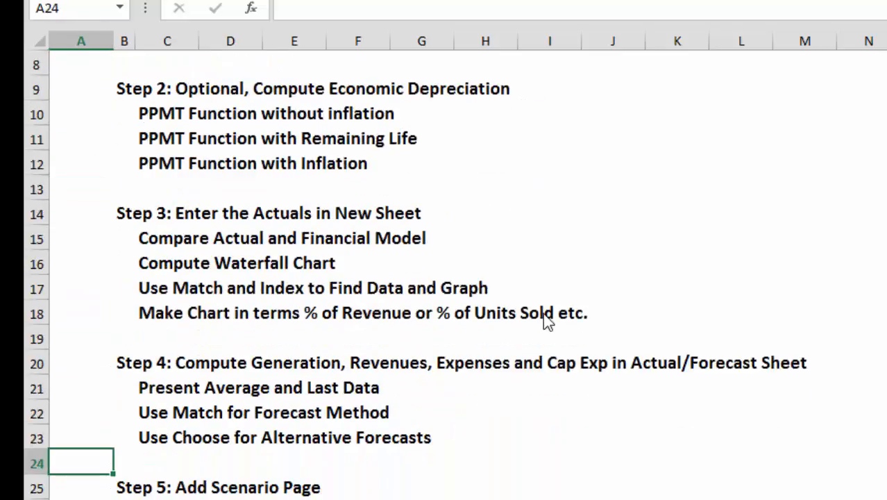
Step: Insert a blank row 19 below the last Step 3 item in the outline
key("Up")
key("Up")
key("Up")
key("Up")
key("Up")
key("shift+space")
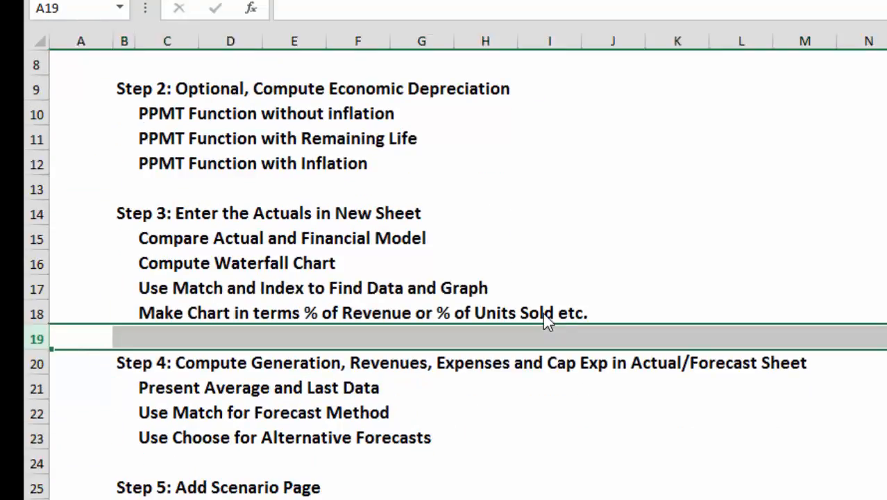
key("ctrl+shift+plus")
key("Right")
key("Right")
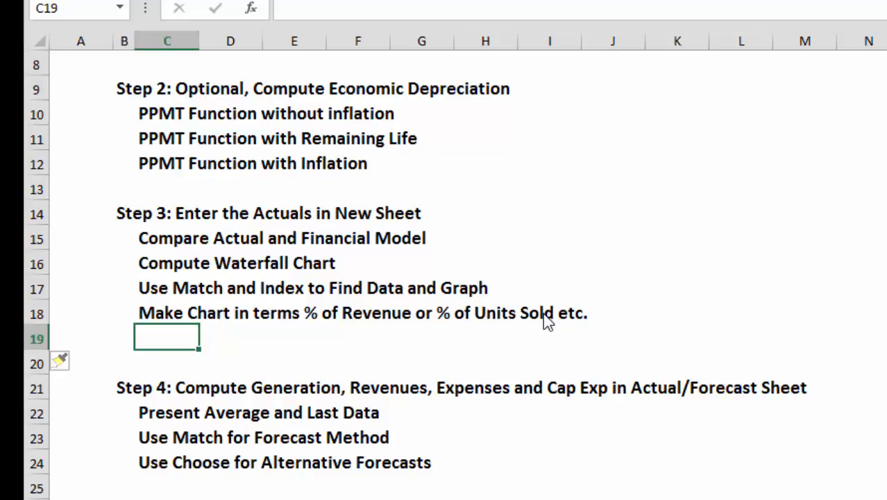
Step: Enter "Adjusted Min or Max on Chart" in C19 as another Step 3 item
type("Ad")
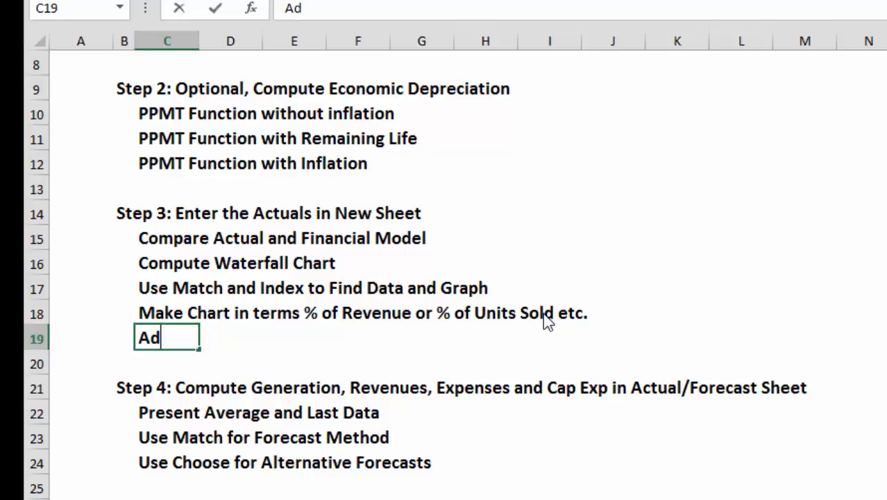
type("justed M")
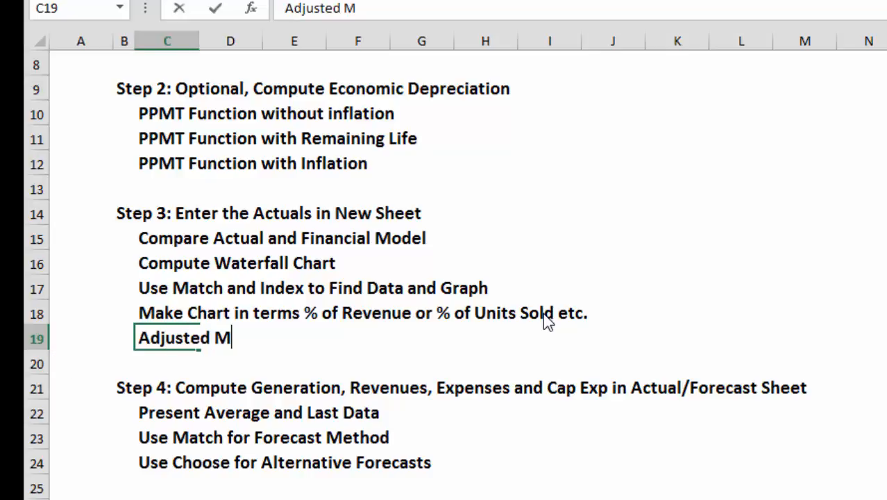
type("in or ")
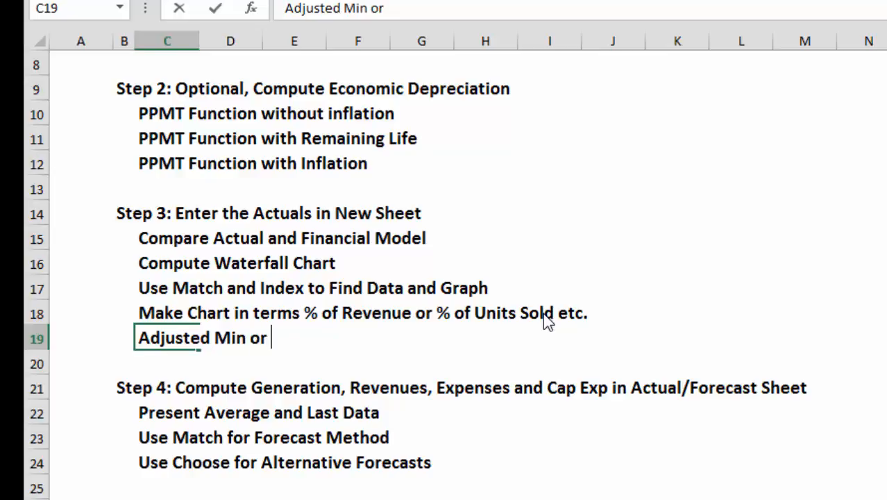
type("Max on ")
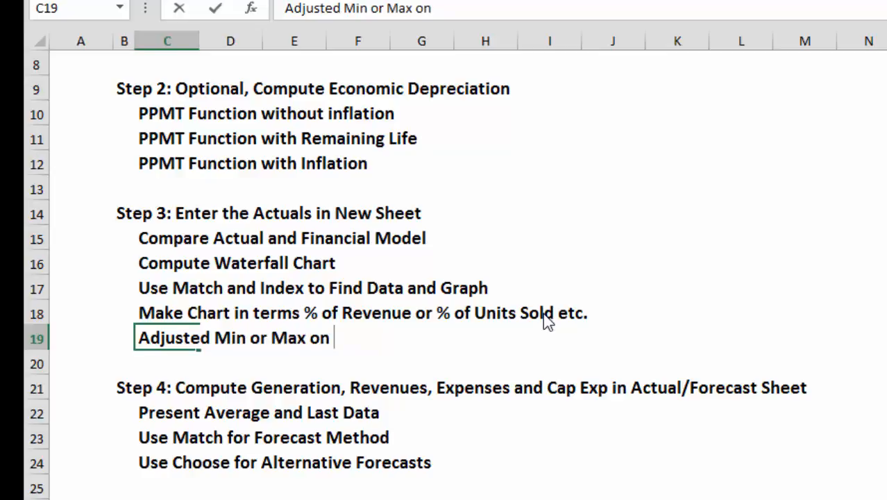
type("Chart")
key("Return")
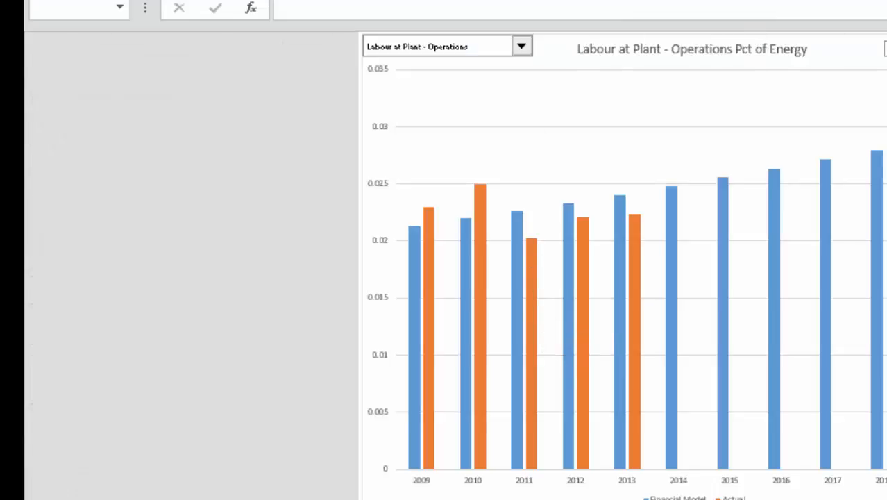
Step: Switch the comparison chart to Raw Data and display Energy for Outage
left_click(886, 49)
left_click(886, 61)
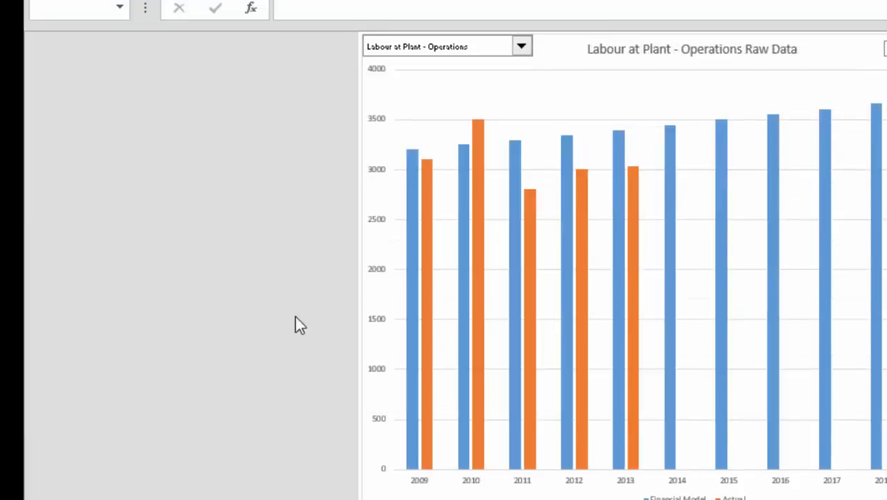
left_click(521, 47)
key("Up")
key("Return")
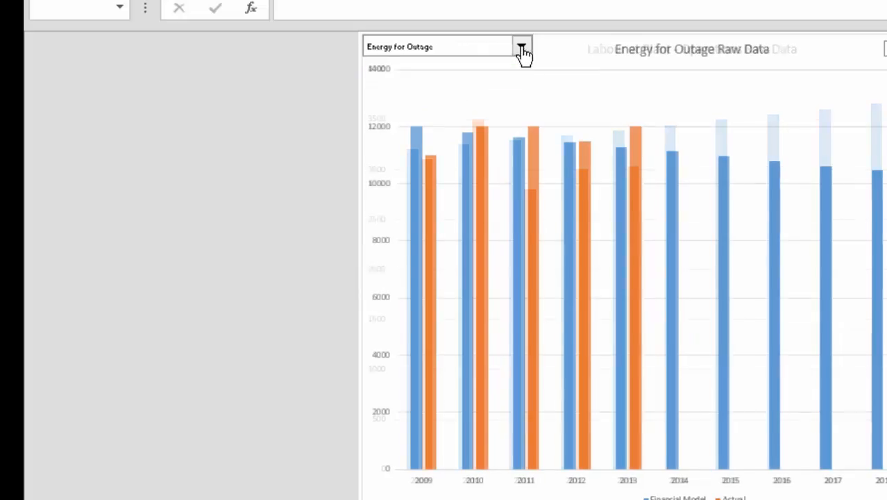
Step: Display Labour for Maintenance in the comparison chart
left_click(521, 47)
key("Down")
key("Down")
key("Down")
key("Down")
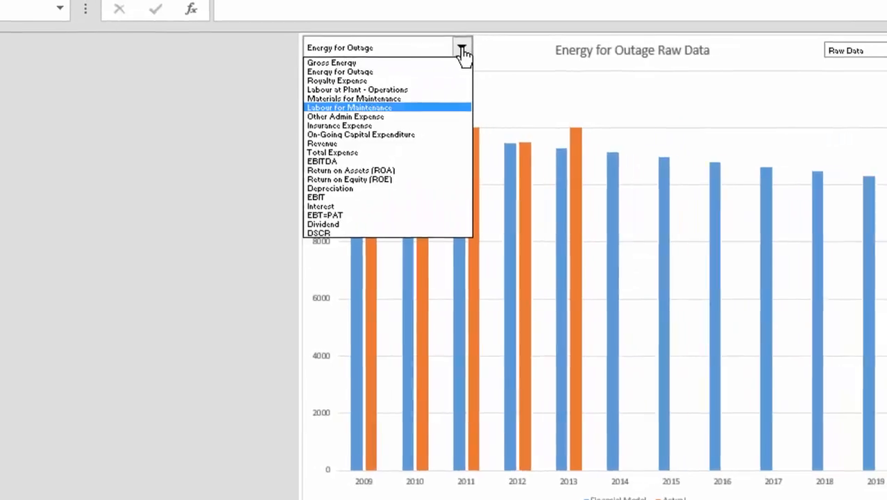
key("Return")
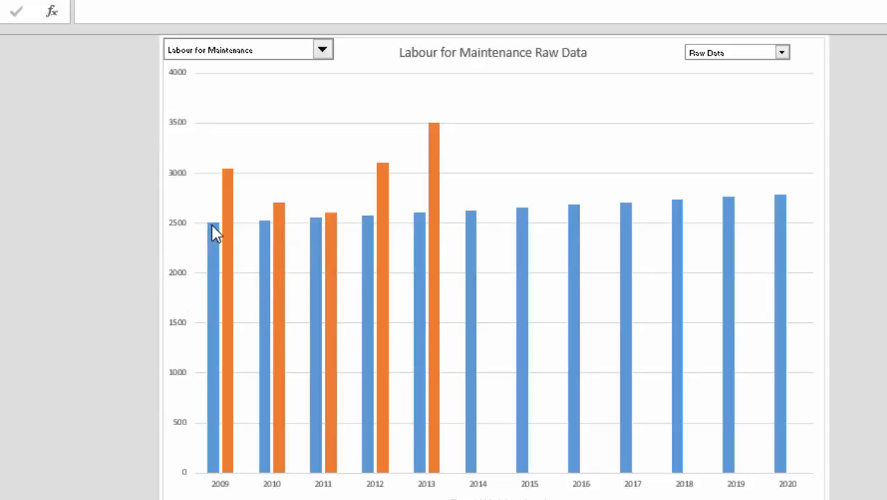
Step: Open the formatting options of the chart's vertical axis
mouse_move(213, 228)
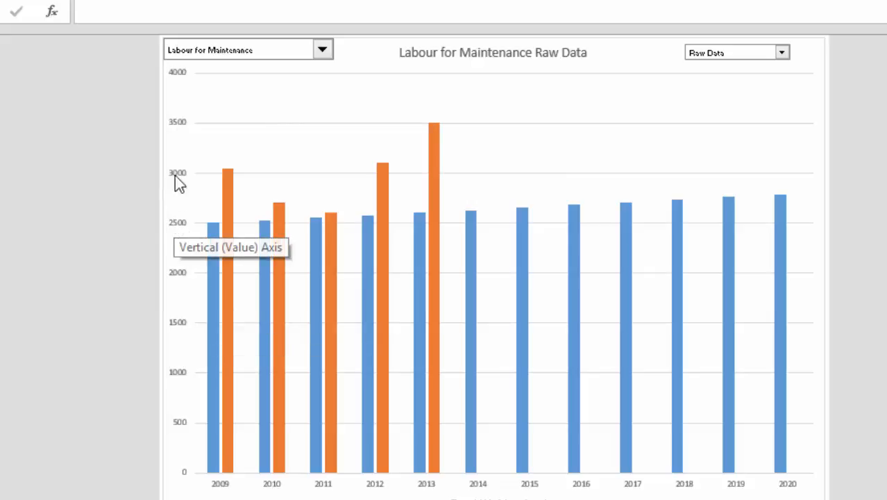
right_click(177, 122)
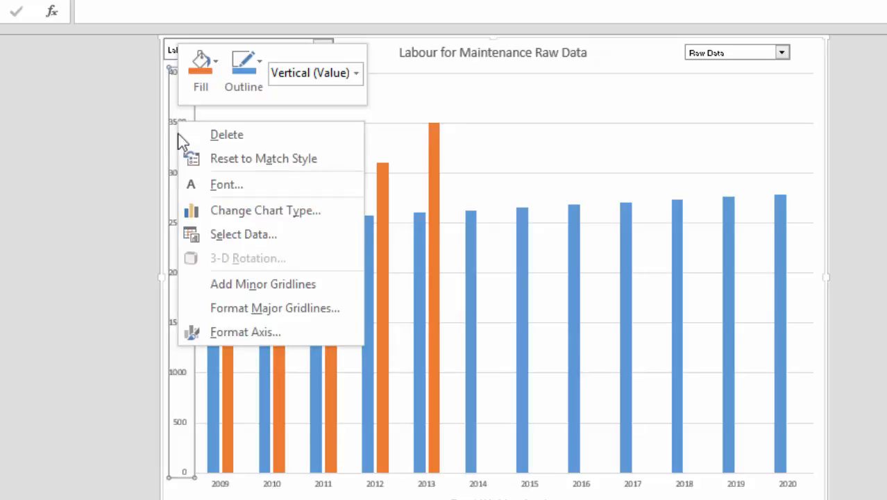
left_click(240, 338)
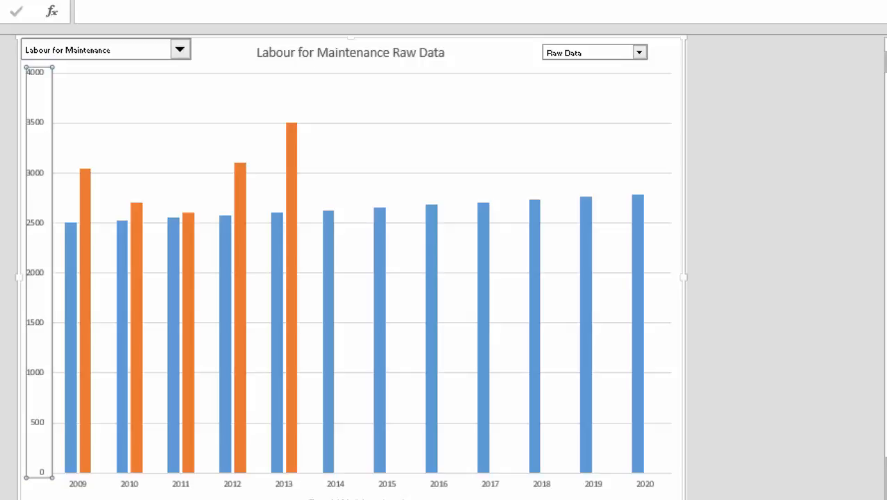
mouse_move(604, 265)
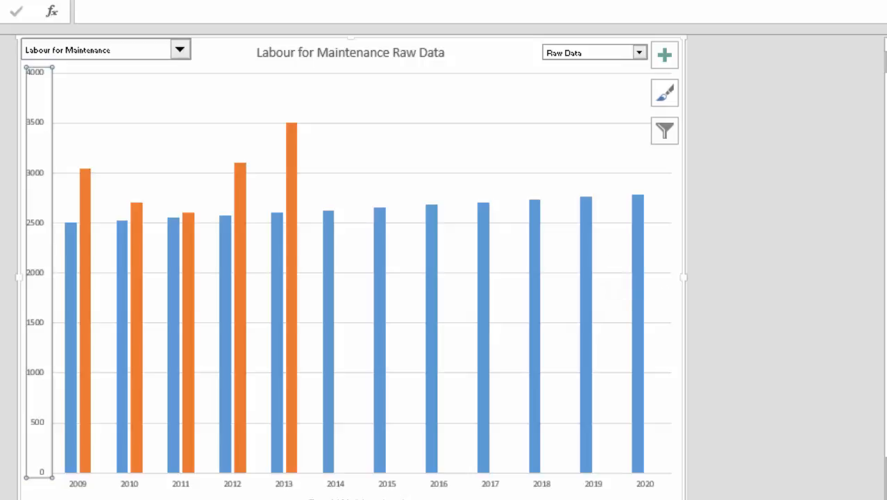
left_click_drag(592, 42, 734, 42)
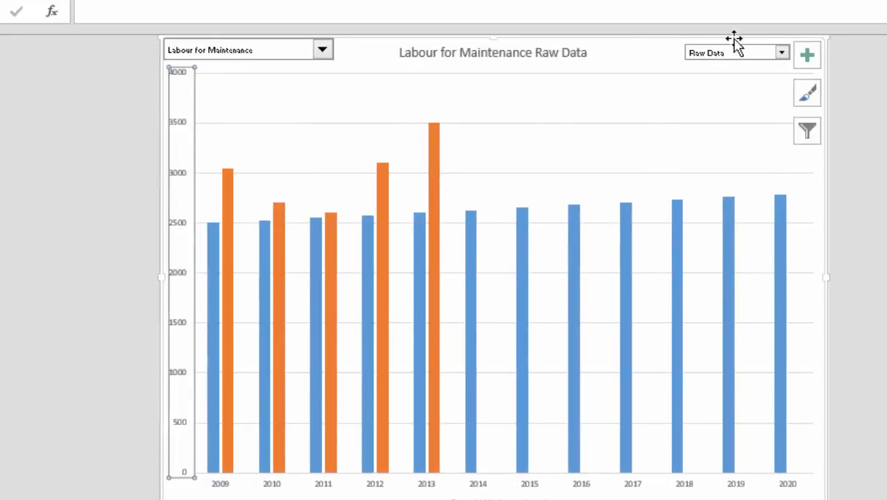
Step: Show the Labour for Maintenance chart as Pct of Energy and deselect the axis
left_click(781, 55)
key("Down")
key("Return")
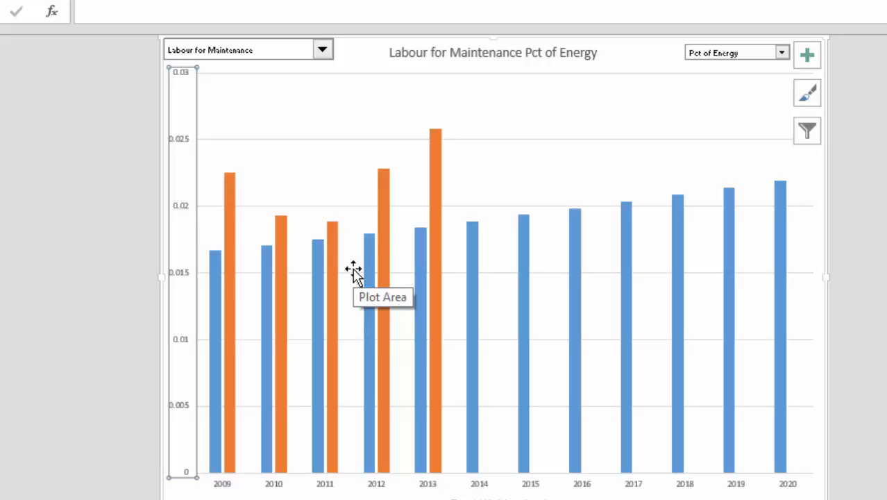
key("Escape")
key("Escape")
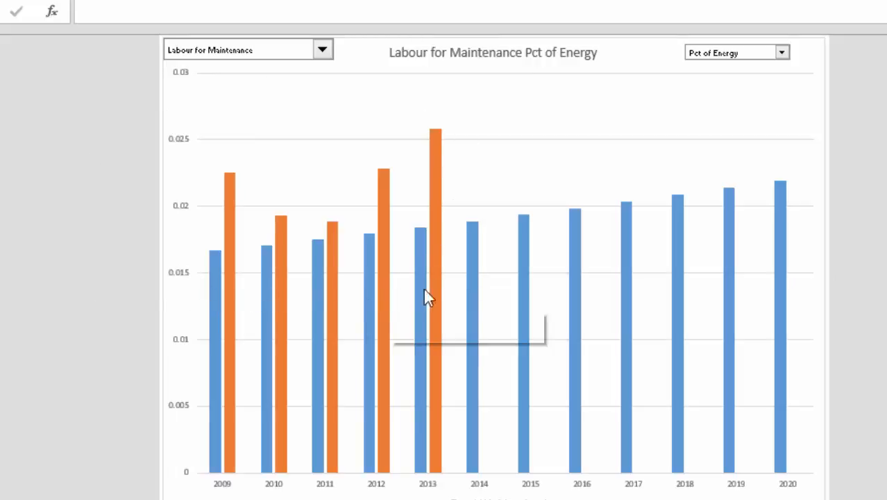
key("F10")
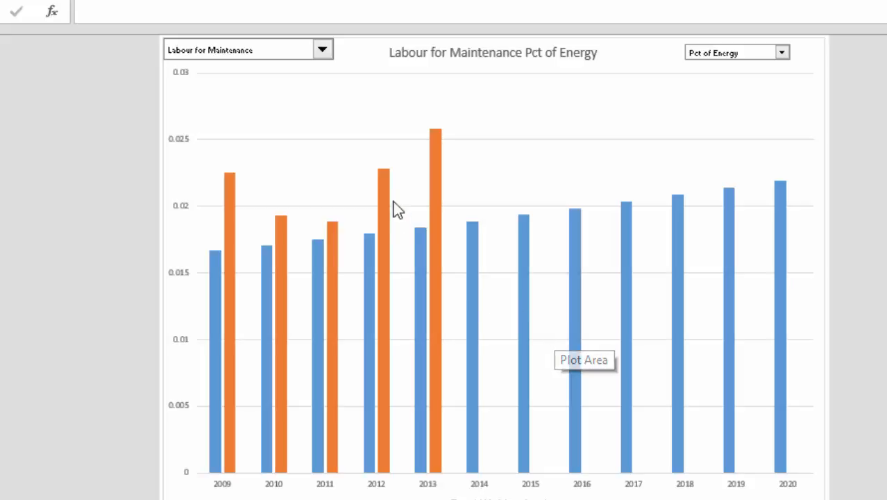
Step: Display Labour at Plant - Operations and Royalty Expense in turn as Pct of Energy in the chart
left_click(318, 48)
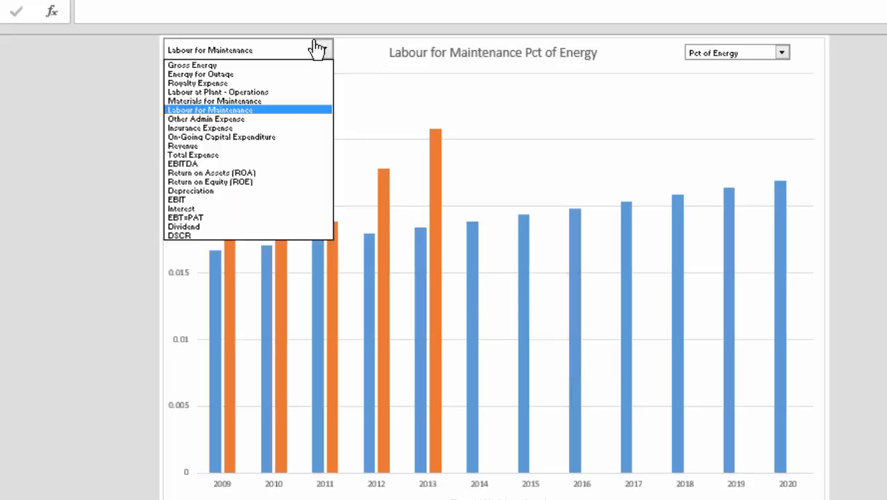
key("Up")
key("Up")
key("Return")
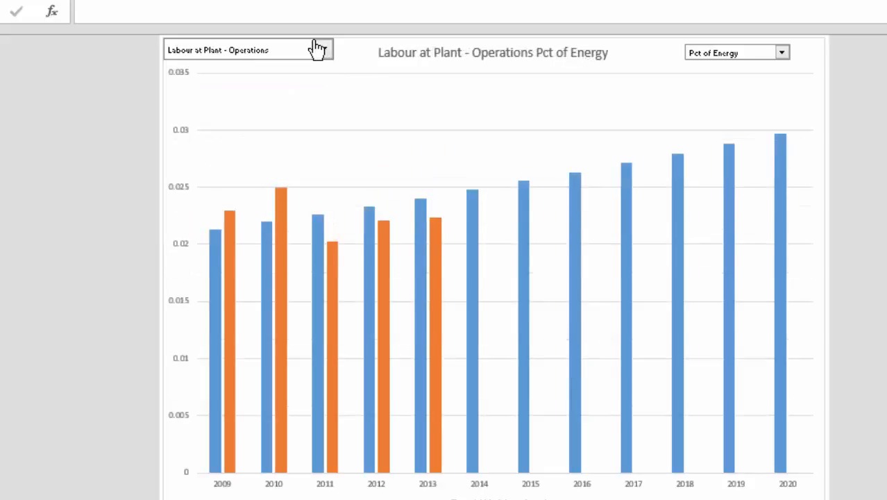
left_click(318, 49)
key("Up")
key("Return")
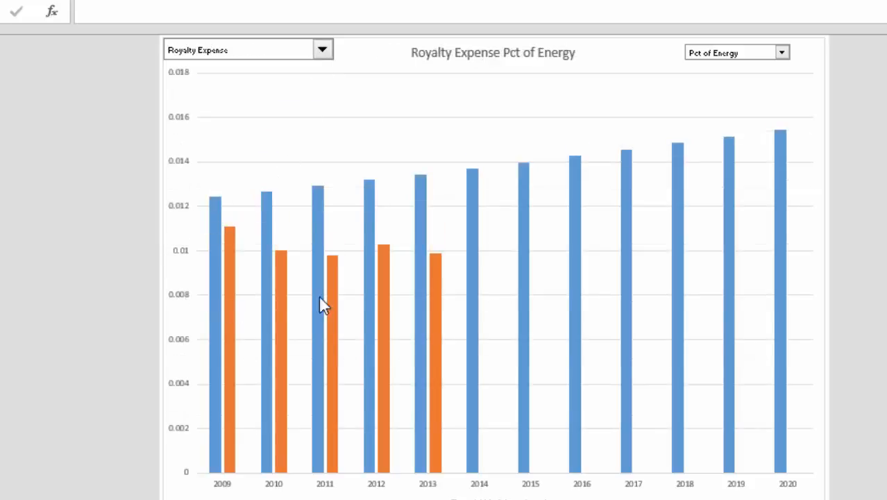
Step: Display Gross Energy in the comparison chart and switch it to Raw Data
left_click(323, 51)
key("Up")
key("Up")
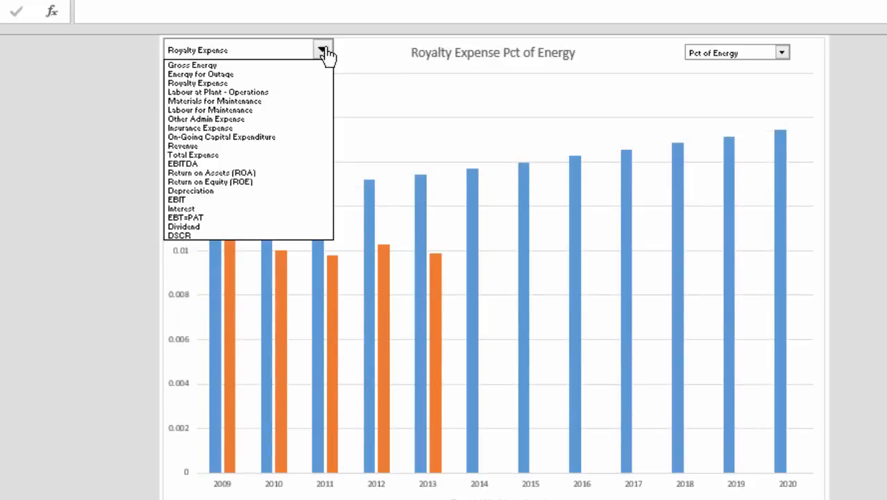
key("Return")
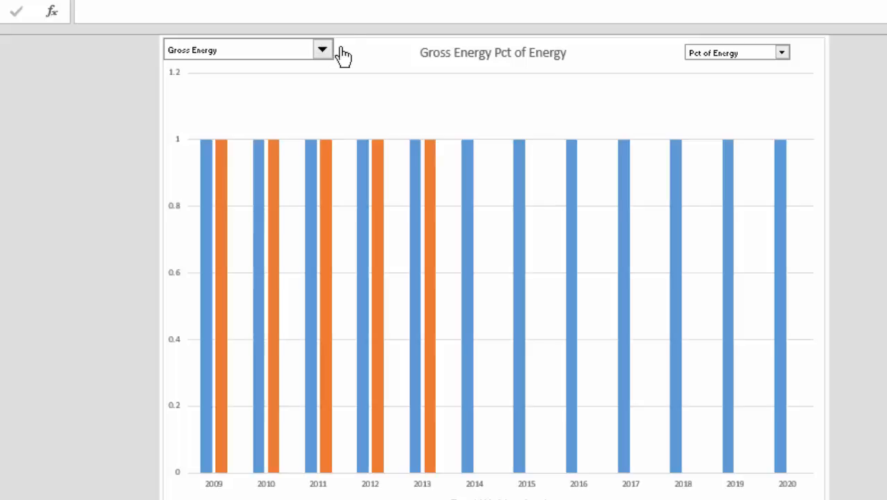
left_click(749, 58)
key("Up")
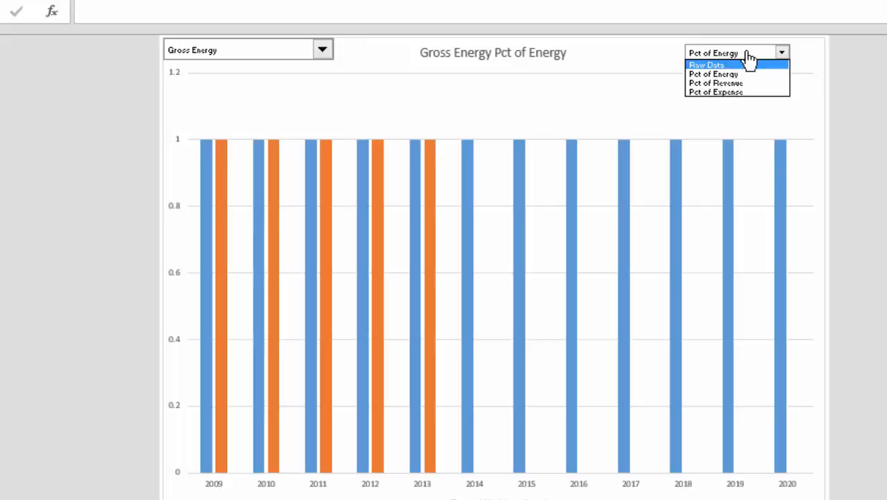
key("Return")
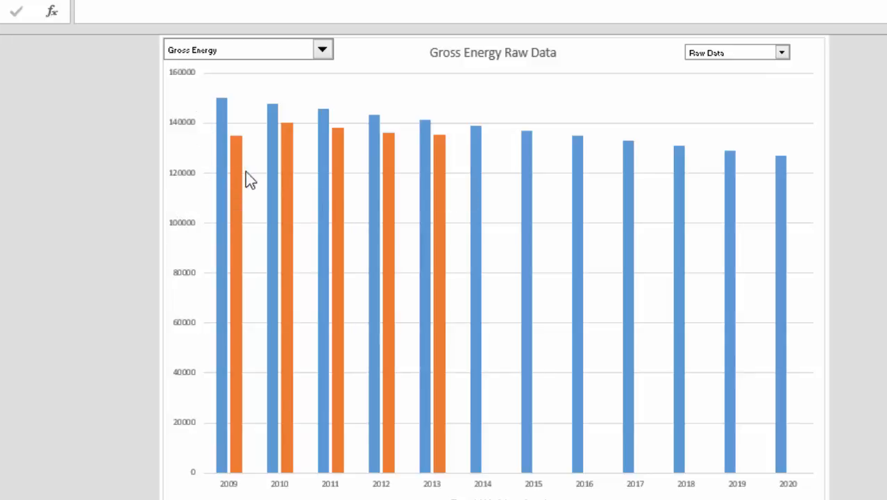
mouse_move(283, 178)
mouse_move(243, 145)
mouse_move(222, 171)
Step: On the graph data sheet, enter the labels "Min with NA" and "Max with NA" in column K below Chart Title
left_click(328, 499)
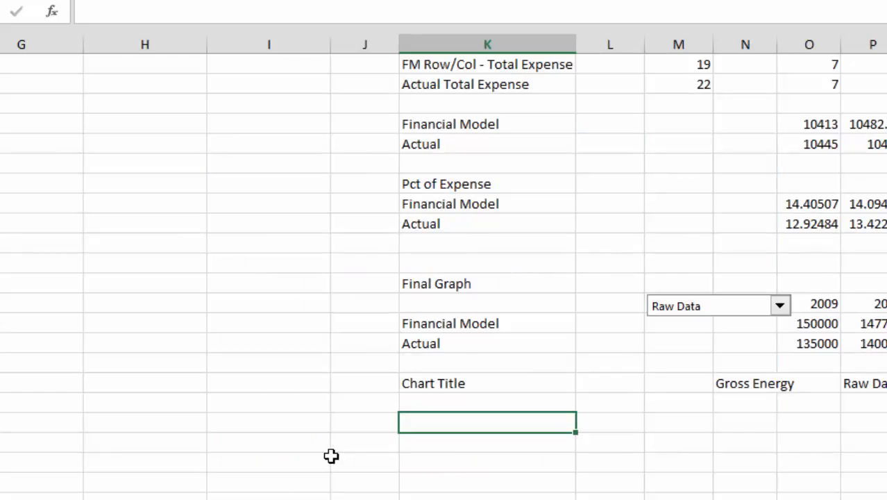
type("Min")
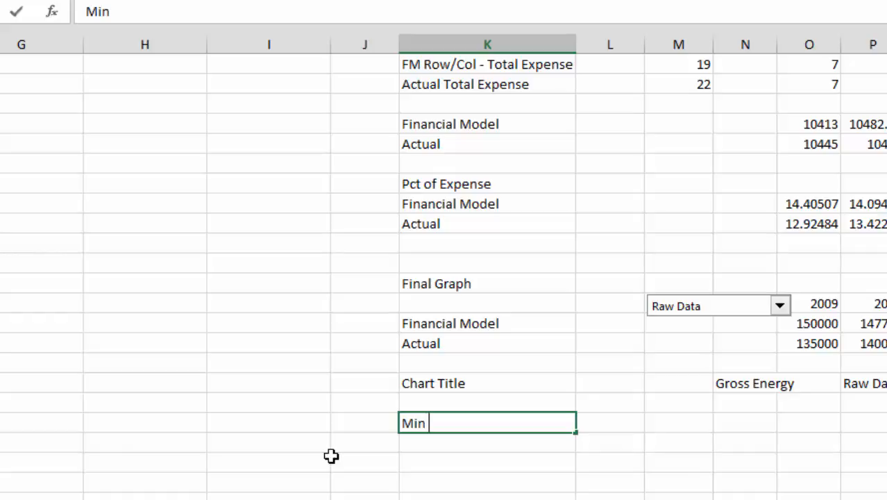
type(" with NA")
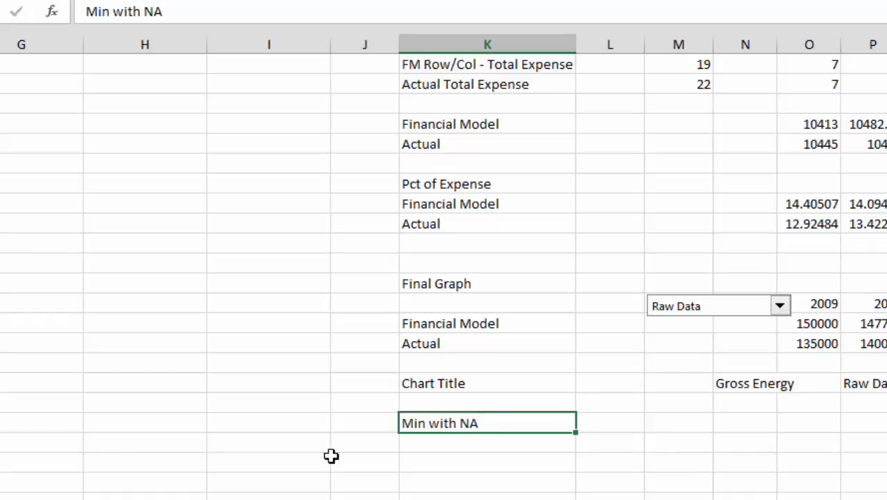
key("Return")
type("Max")
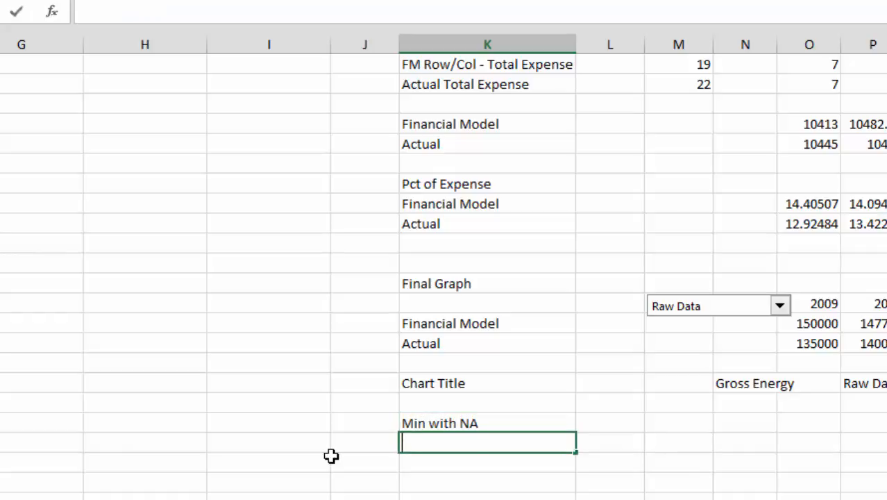
type(" with ")
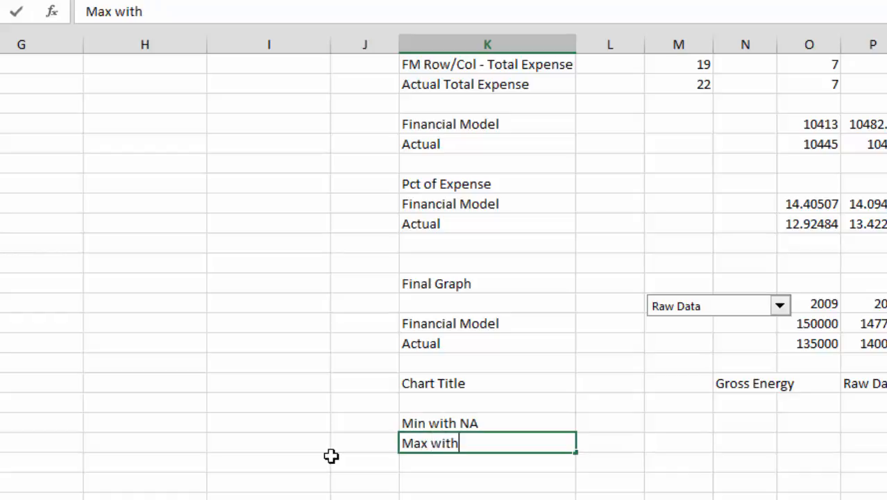
type("NA")
key("Return")
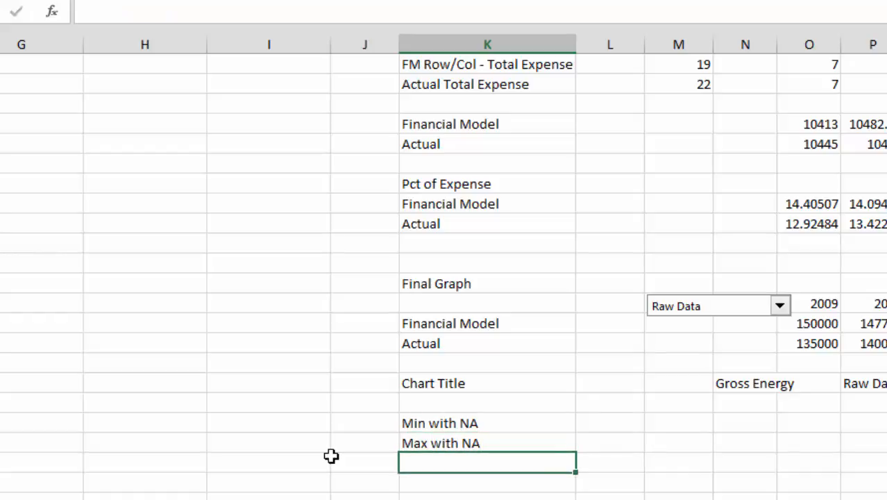
Step: Beside "Min with NA", enter a MIN formula over the Final Graph's Financial Model and Actual rows, from O54:O55 across all years
key("Up")
key("Up")
key("Right")
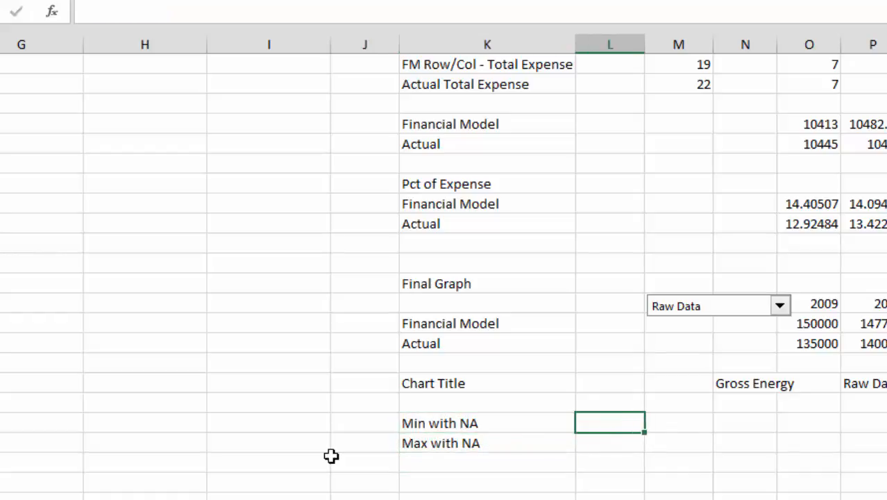
type("=min(")
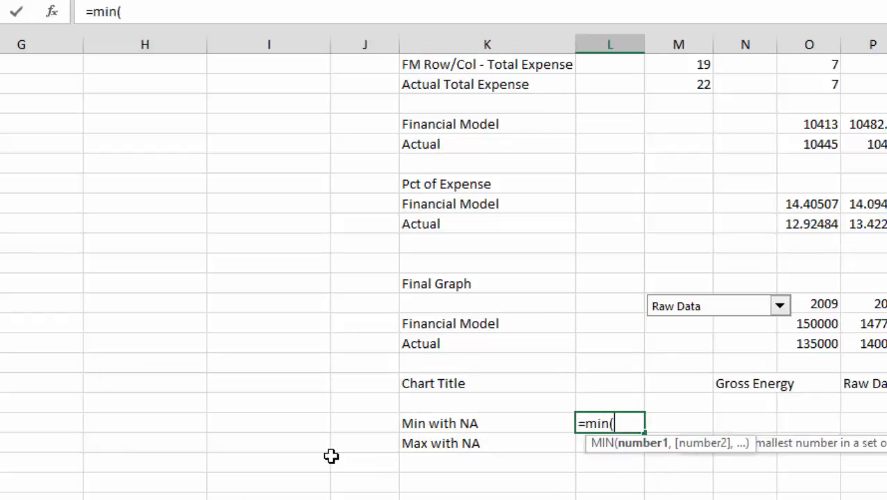
key("Up")
key("Up")
key("Up")
key("Up")
key("Right")
key("Right")
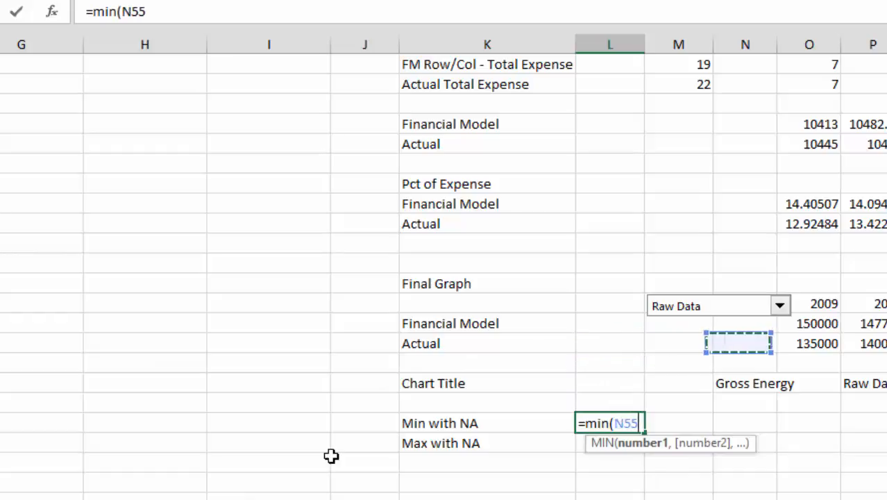
key("Up")
key("Right")
key("shift+Down")
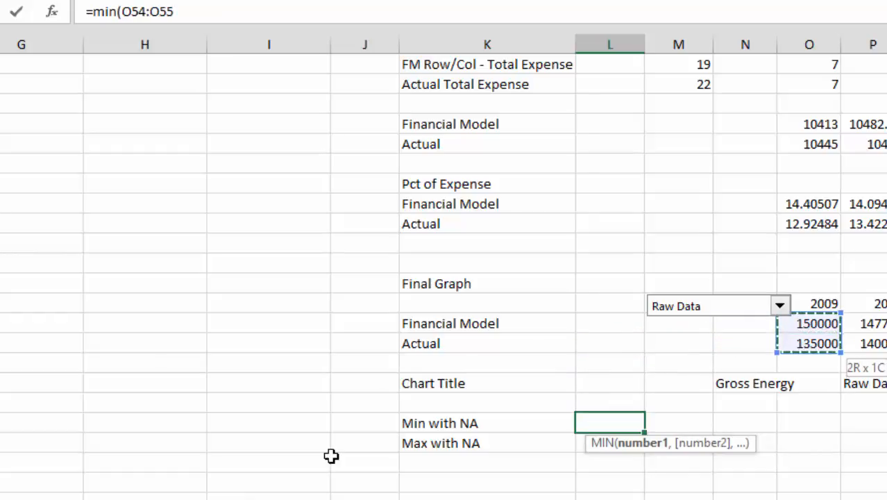
key("ctrl+shift+Right")
key("Return")
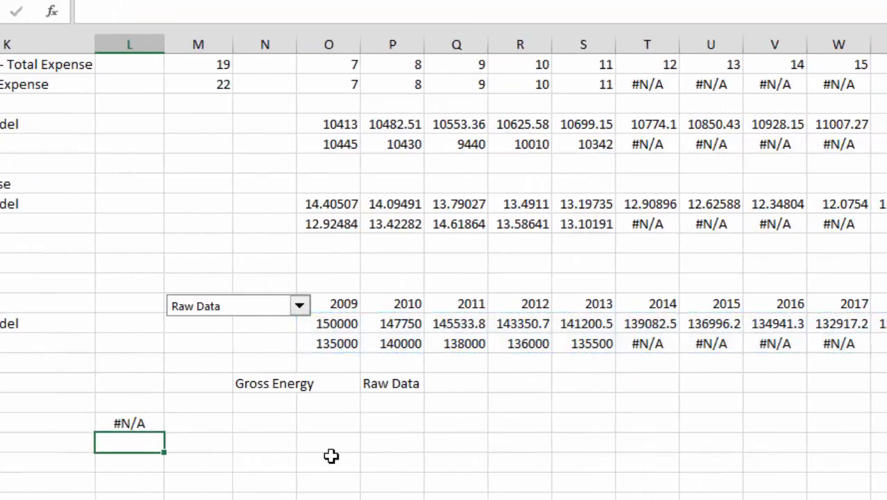
Step: Beside "Max with NA", enter a MAX formula over the Final Graph's Financial Model and Actual rows, from O54:O55 across all years
key("Up")
key("Left")
key("Left")
key("Left")
key("Left")
key("Left")
key("Left")
key("Left")
key("Left")
key("Left")
key("Left")
key("Left")
key("Right")
key("Right")
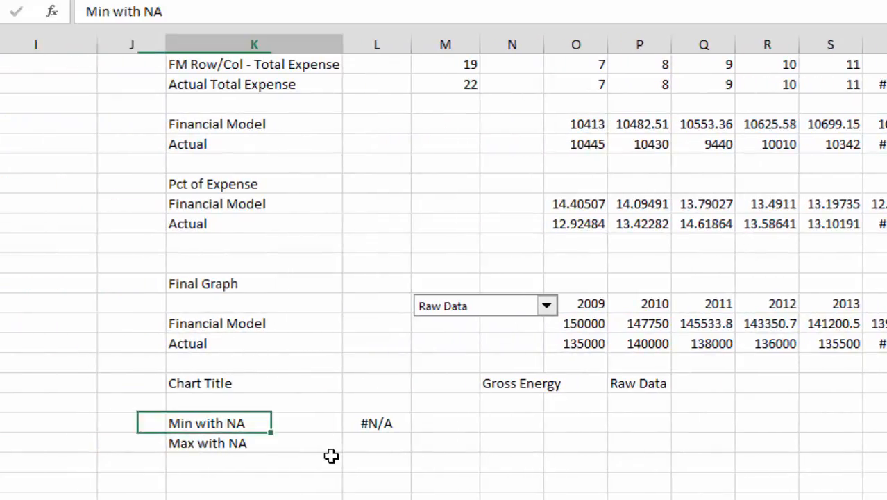
key("Right")
key("Down")
key("F2")
type("=max(")
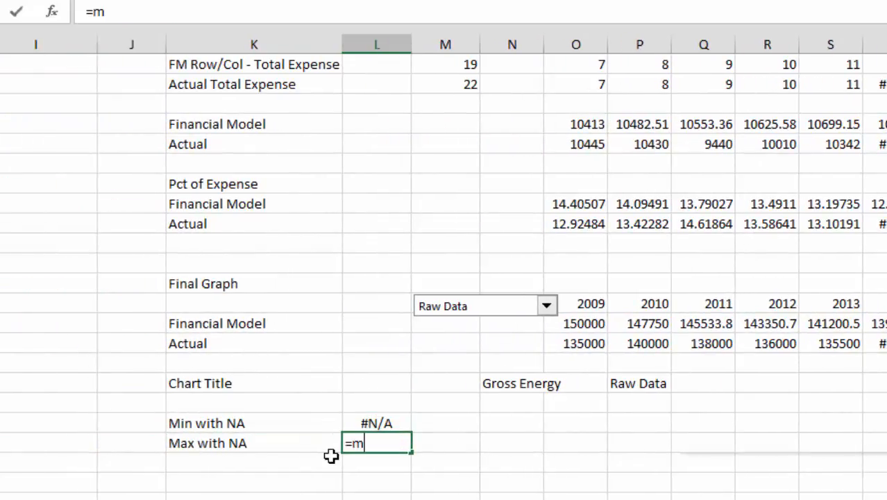
key("Up")
key("Up")
key("Up")
key("Up")
key("Up")
key("Up")
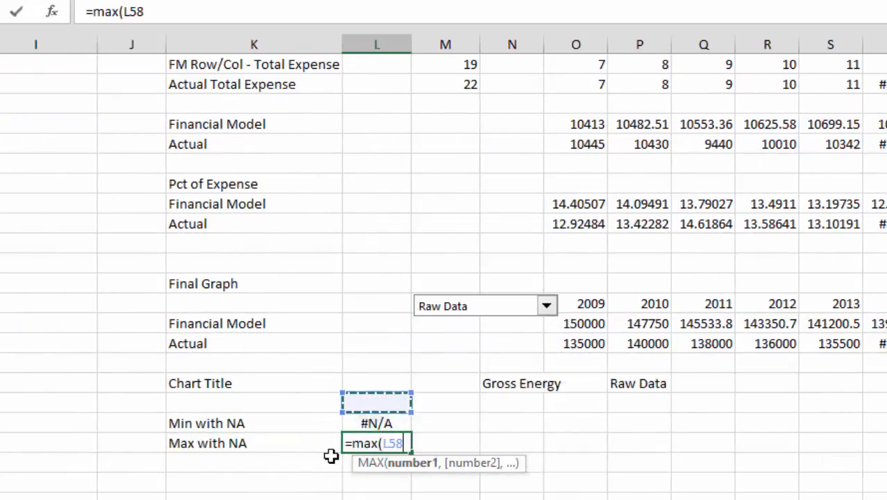
key("Right")
key("Right")
key("Right")
key("shift+Down")
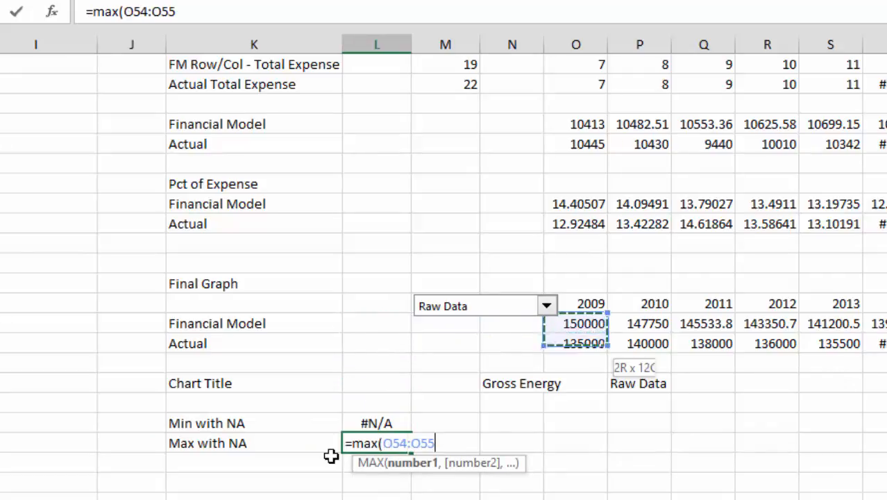
key("ctrl+shift+Right")
key("Return")
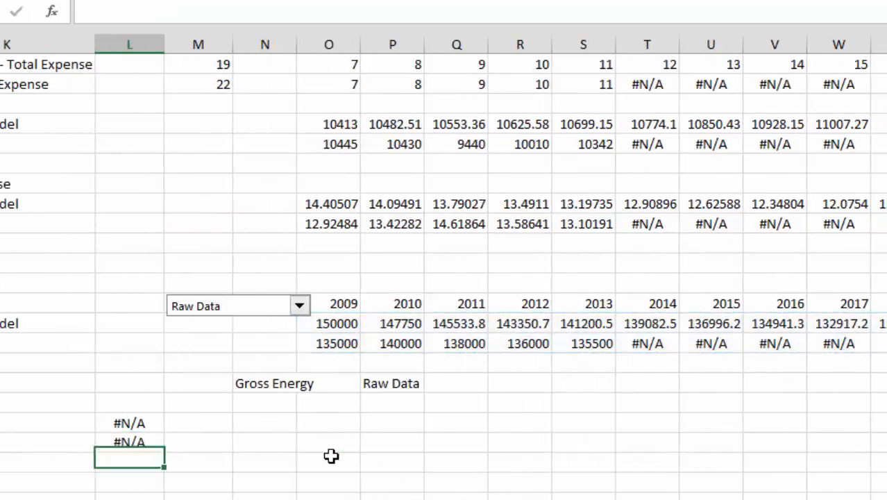
Step: Insert two blank rows above the "Min with NA" row
key("Up")
key("Up")
key("Left")
key("Left")
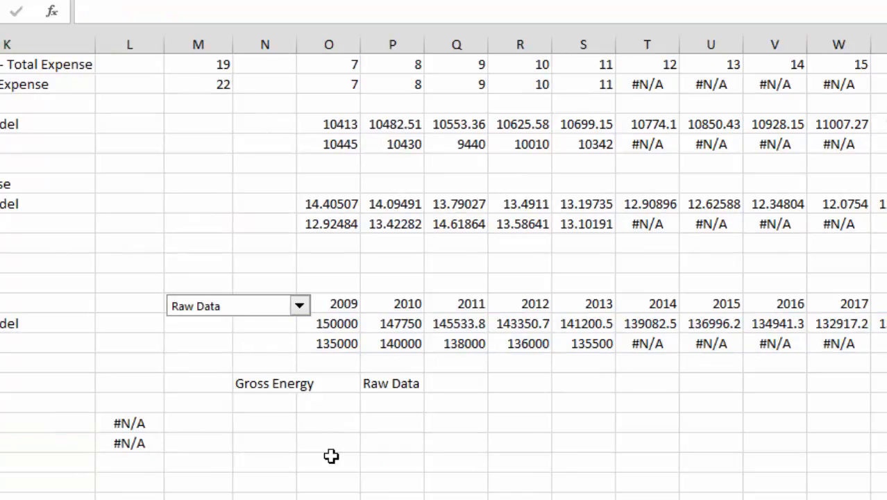
key("Right")
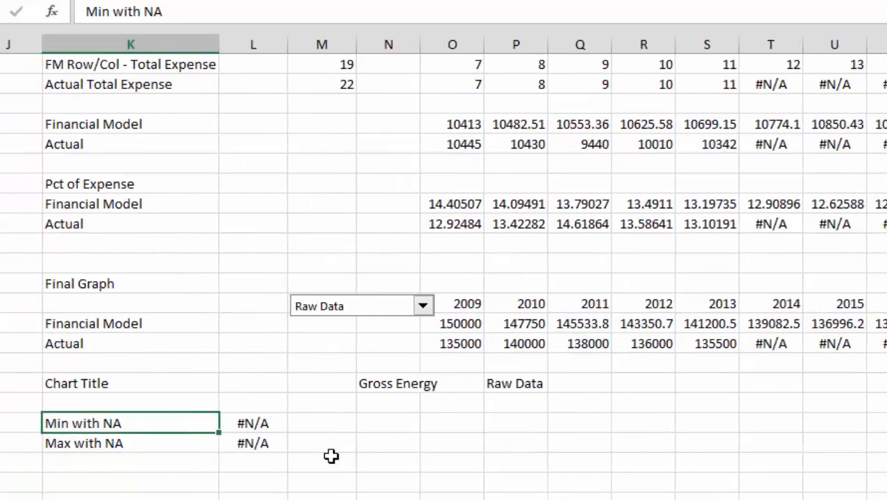
key("shift+space")
key("ctrl+shift+plus")
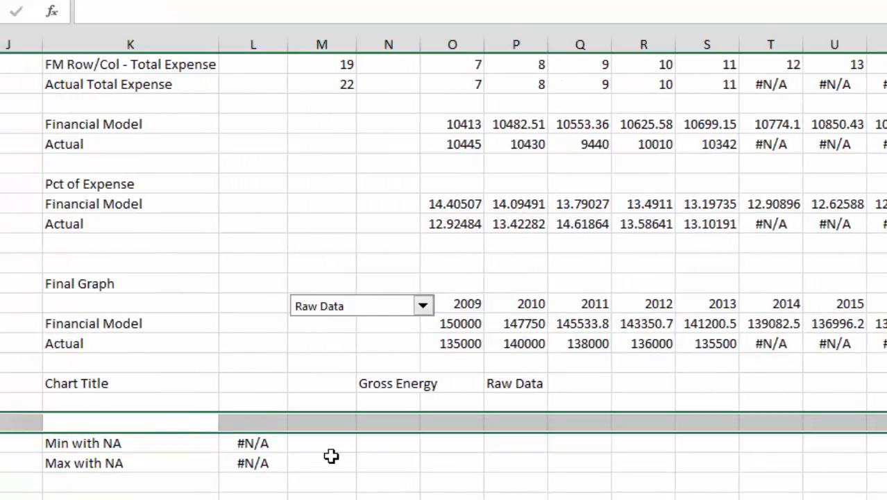
key("Right")
key("Left")
key("Down")
key("Down")
key("Down")
key("Down")
key("Down")
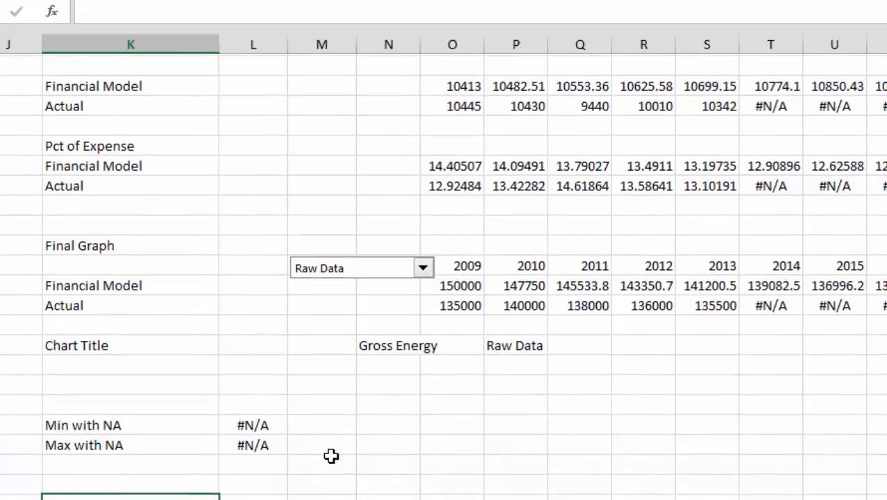
Step: Enter the label "Switch for Min/Max" in column K two rows below Chart Title, with the value TRUE in the cell beside it
key("Up")
key("Up")
key("Up")
key("Up")
key("Up")
key("Up")
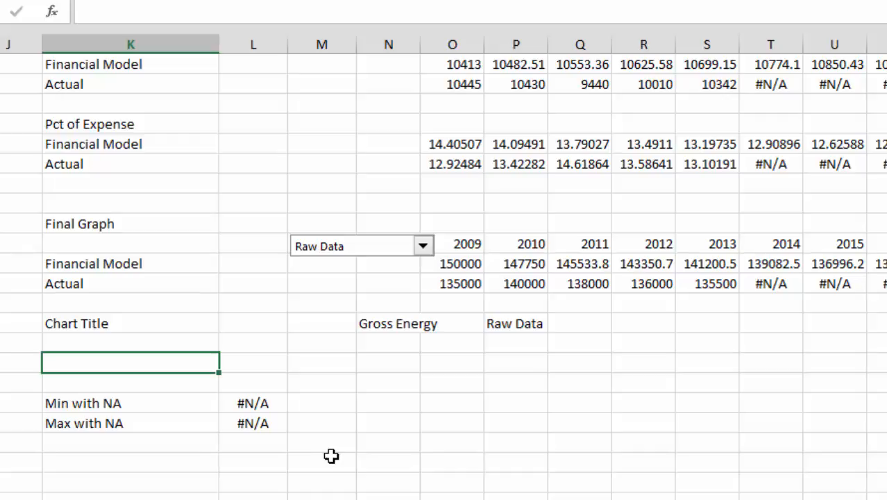
type("Swithc")
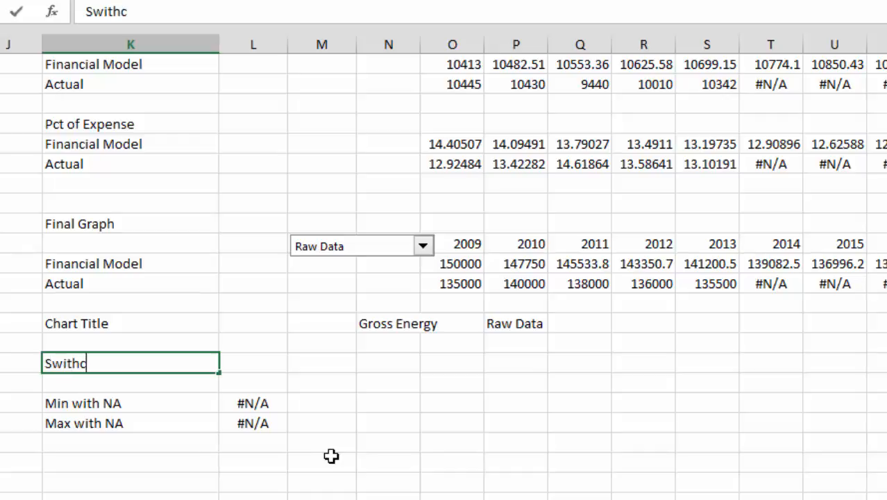
key("BackSpace")
key("BackSpace")
key("BackSpace")
type("tch for")
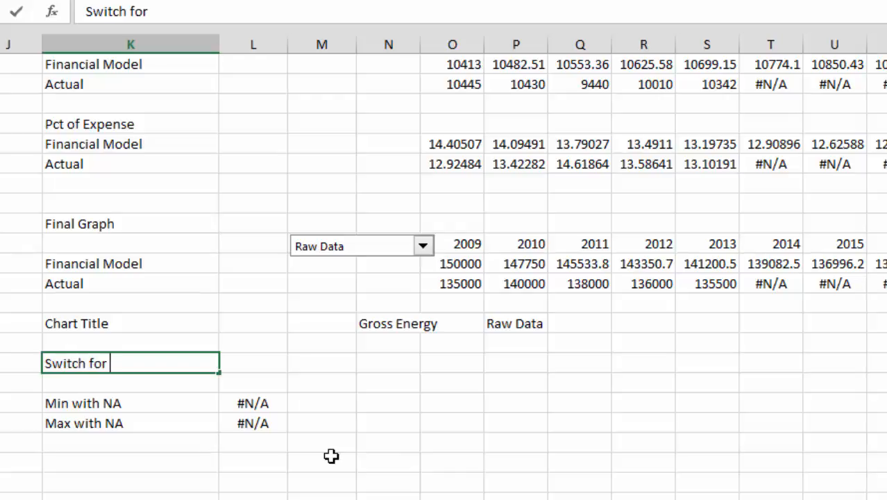
type(" Min/")
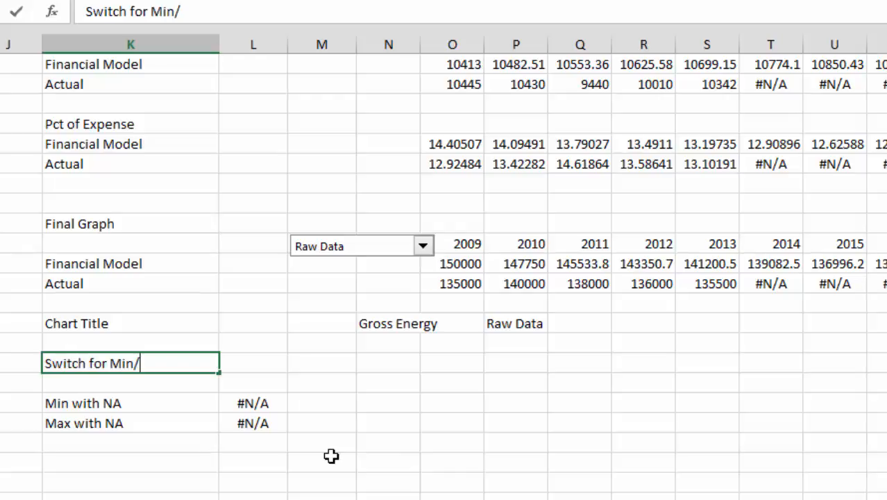
type("MAX")
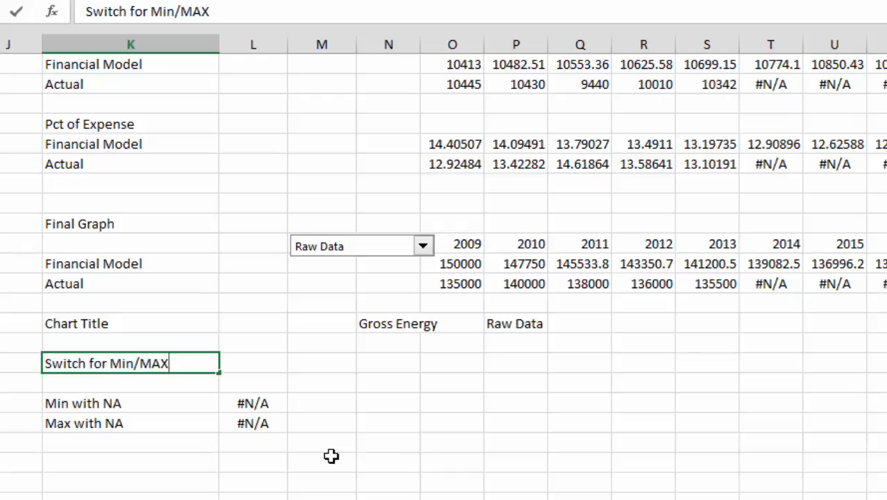
key("BackSpace")
key("BackSpace")
type("ax")
key("Return")
key("Up")
key("Right")
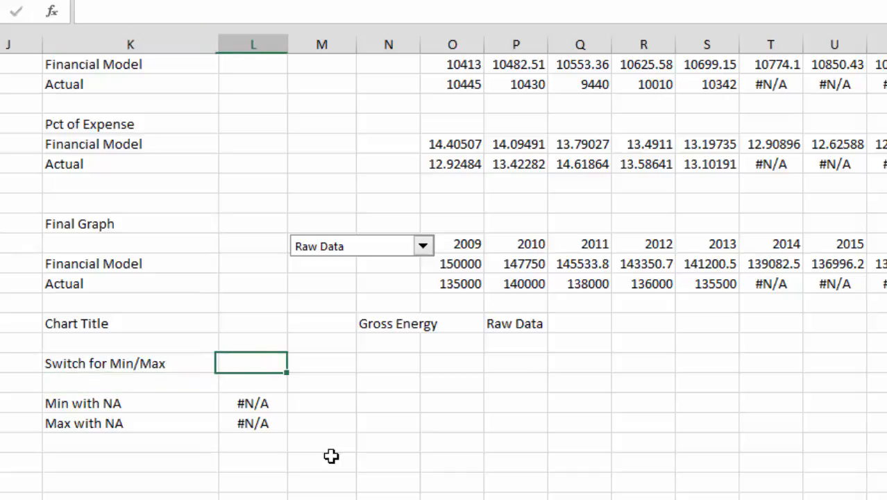
type("true")
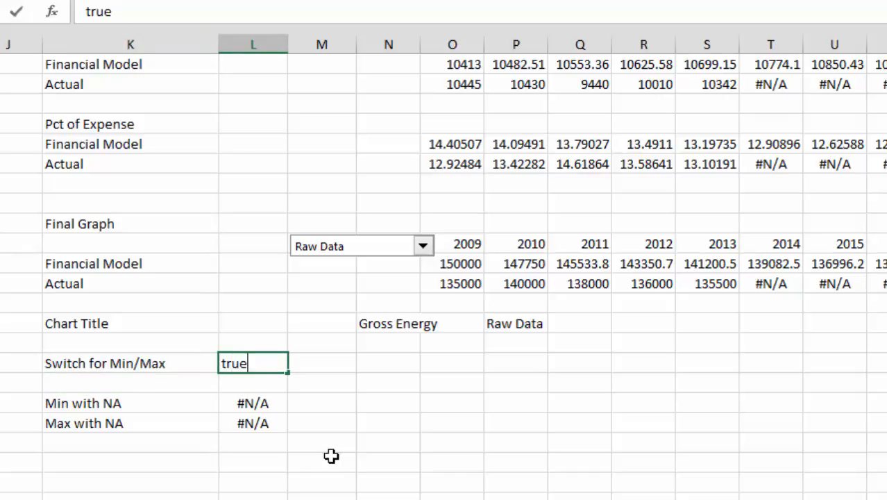
key("Return")
key("Up")
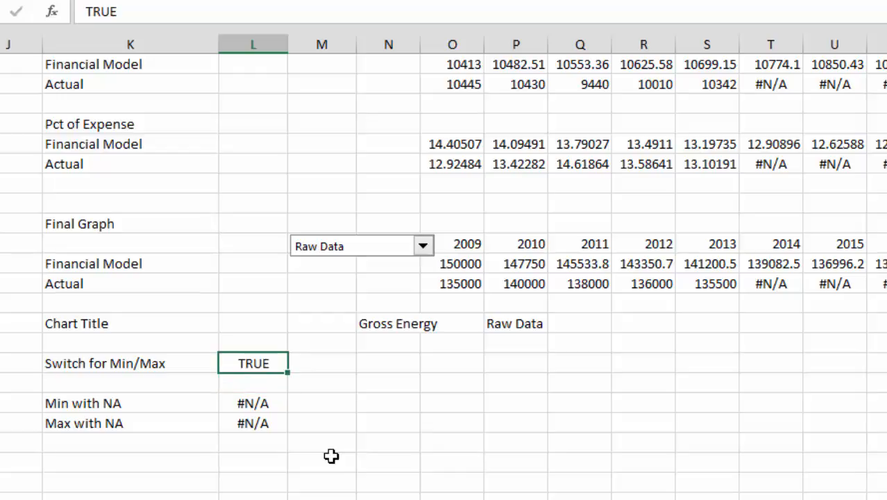
Step: Insert a check box form control across columns M and N, next to the Switch for Min/Max value
left_click(328, 364)
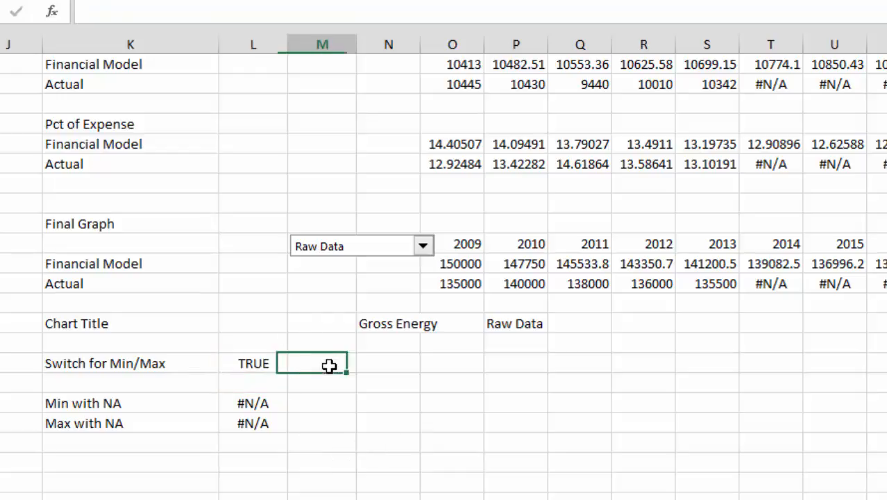
left_click(193, 0)
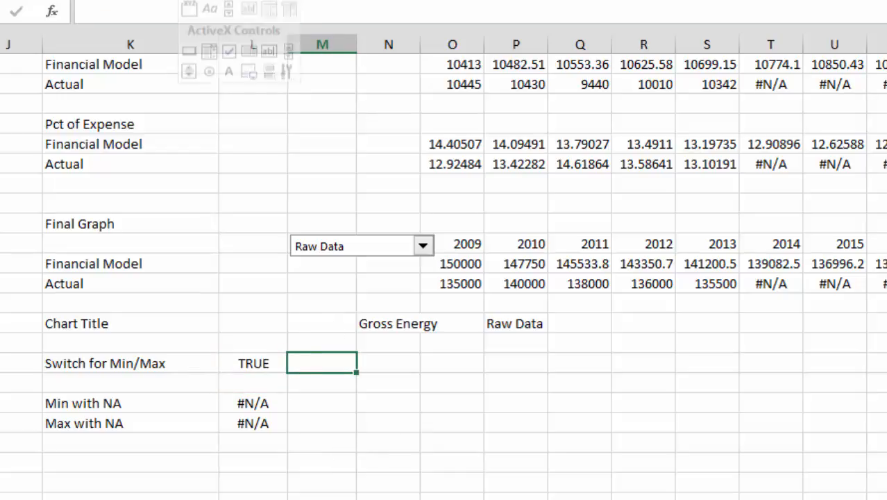
left_click(228, 6)
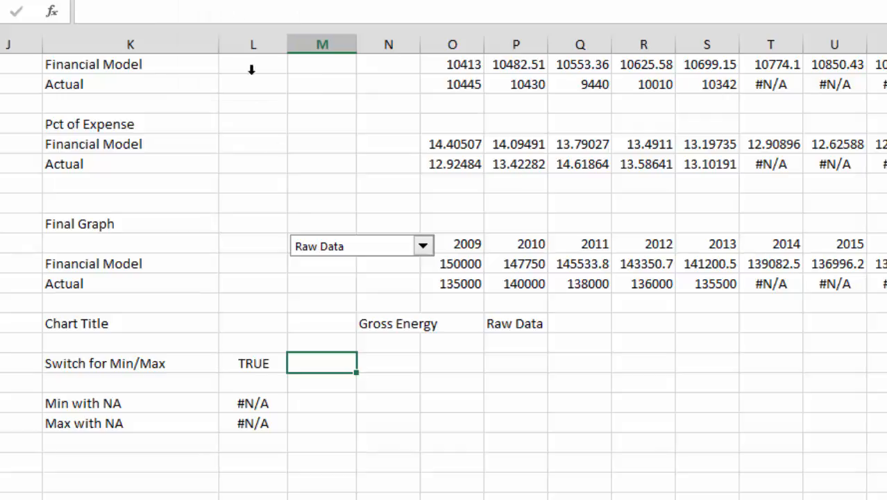
left_click_drag(299, 353, 416, 366)
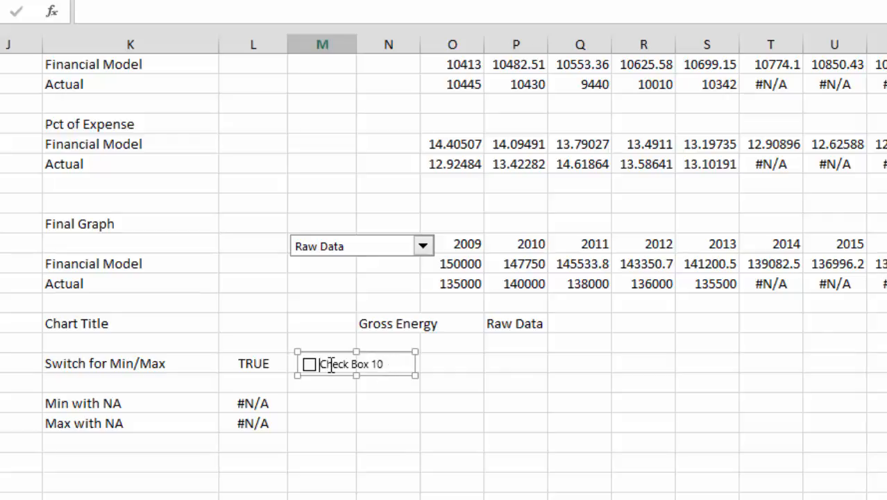
Step: Replace the new check box's caption with "Min/Max" and deselect the control
key("Delete")
key("Delete")
key("Delete")
key("Delete")
key("Delete")
key("Delete")
key("Delete")
key("Delete")
key("Delete")
key("Delete")
key("Delete")
key("Delete")
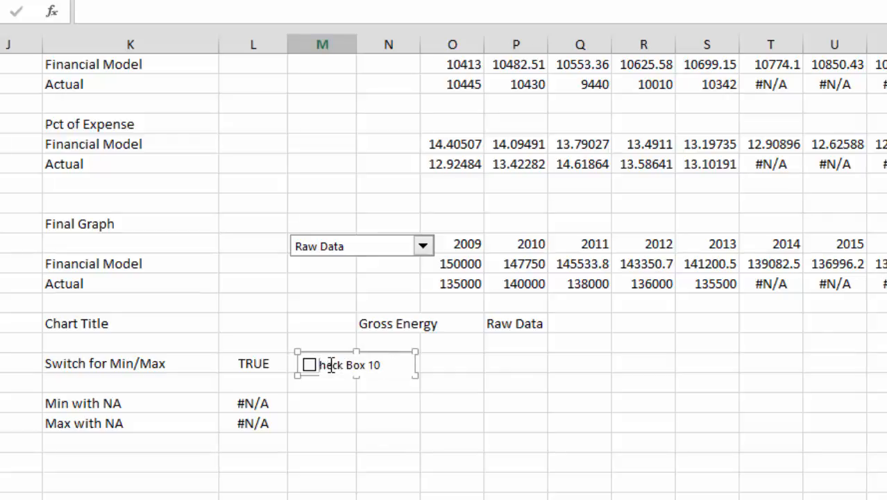
type("Min/MA")
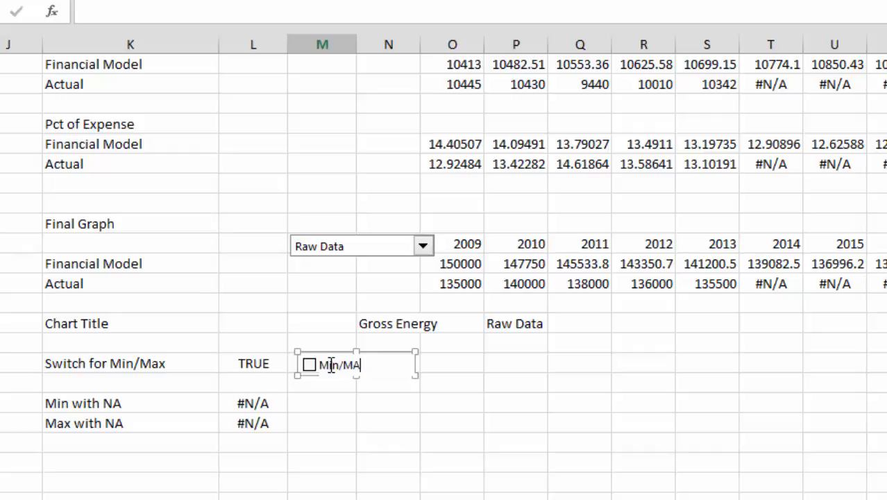
key("BackSpace")
type("ax")
left_click(484, 382)
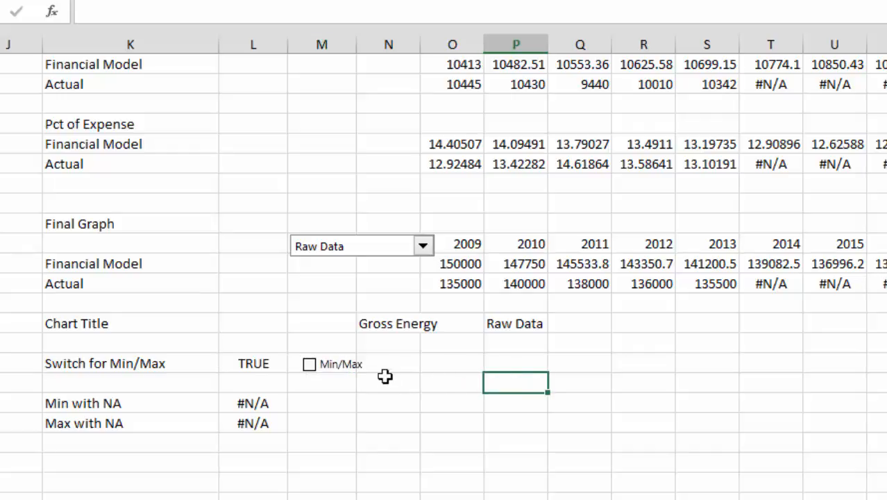
Step: Link the Min/Max check box to cell $L$59 on the Graph Data from Match sheet and deselect the control
left_click(352, 364, "ctrl")
right_click(353, 364)
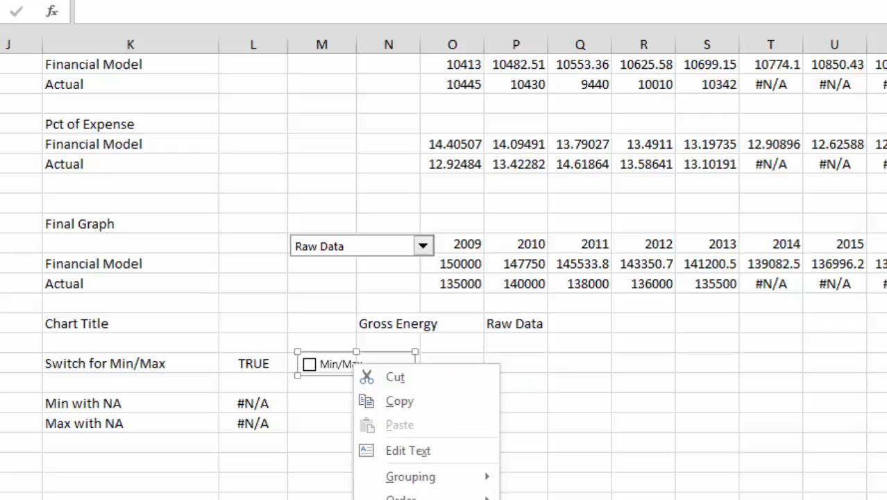
left_click(423, 499)
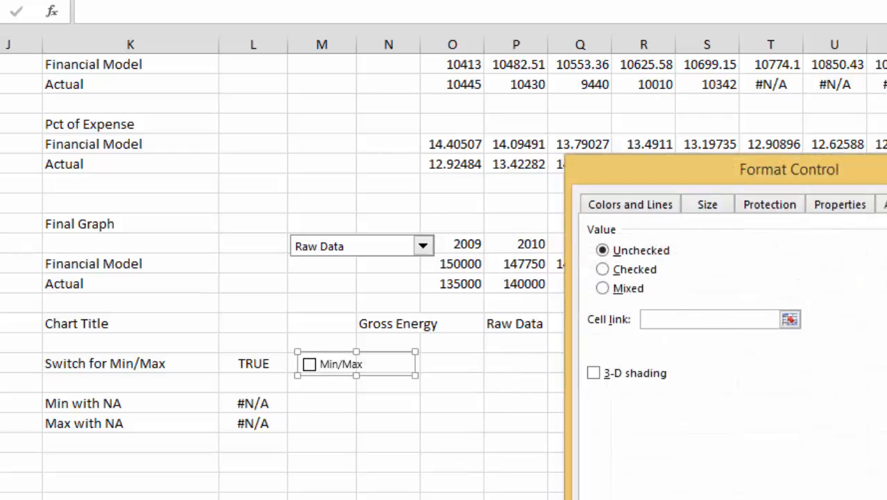
left_click(790, 319)
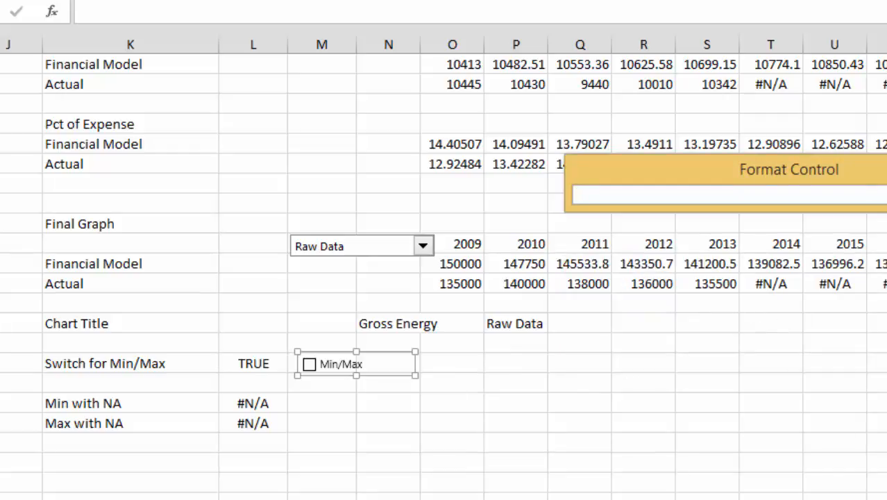
key("ctrl+Page_Up")
key("ctrl+Page_Up")
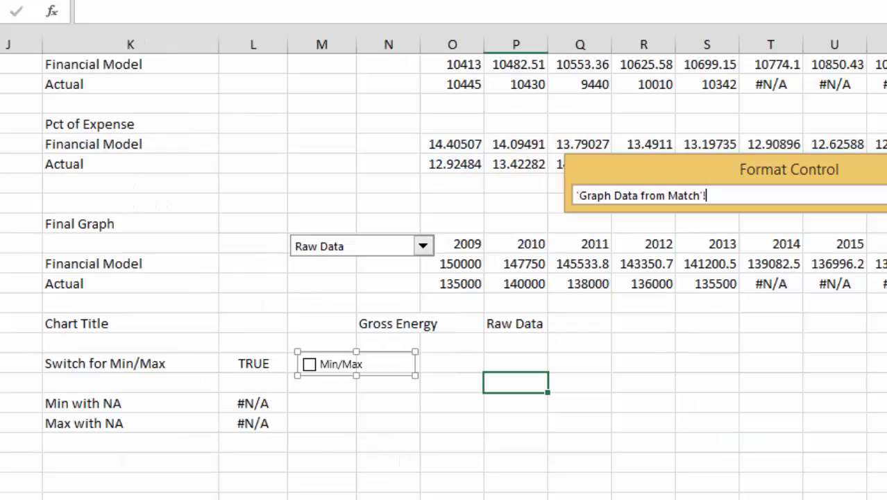
left_click(235, 368)
key("Return")
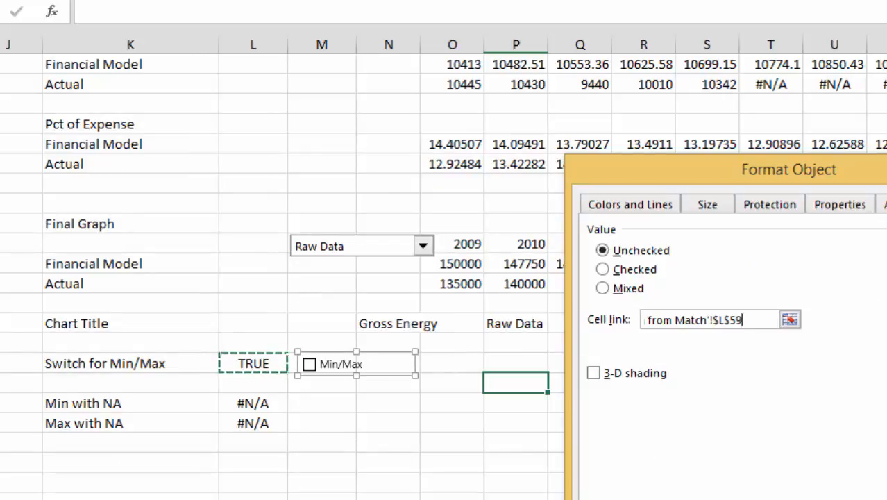
left_click(861, 498)
left_click(505, 441)
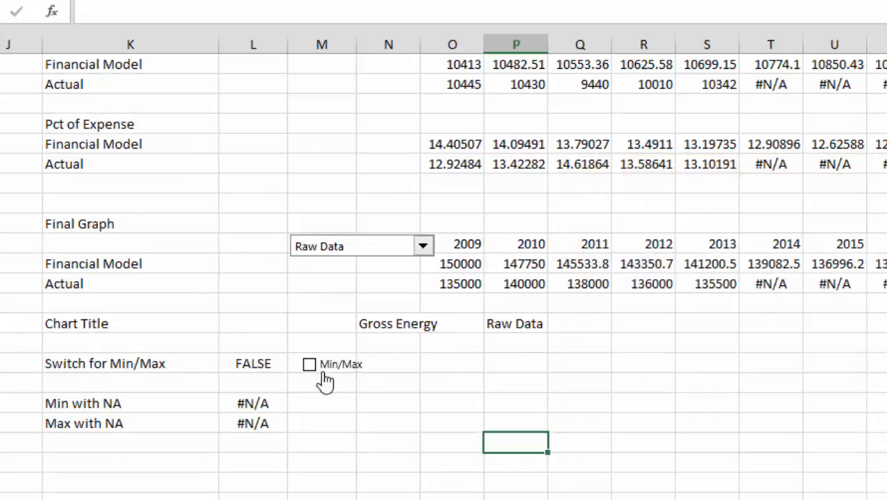
Step: Toggle the Min/Max check box to test its linked cell, leaving it ticked
left_click(324, 374)
left_click(324, 374)
left_click(324, 373)
Step: Create a new macro named adj_min_function in this workbook from the Min with NA cell
left_click(141, 461)
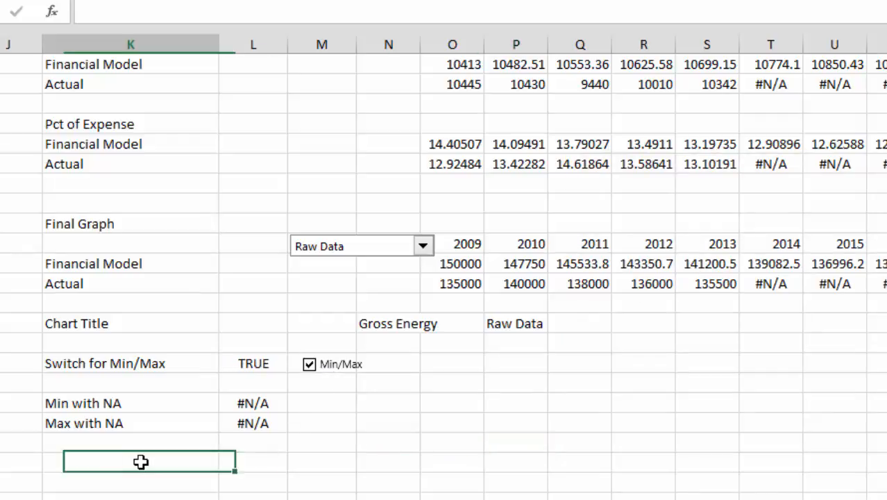
key("Up")
key("Up")
key("Right")
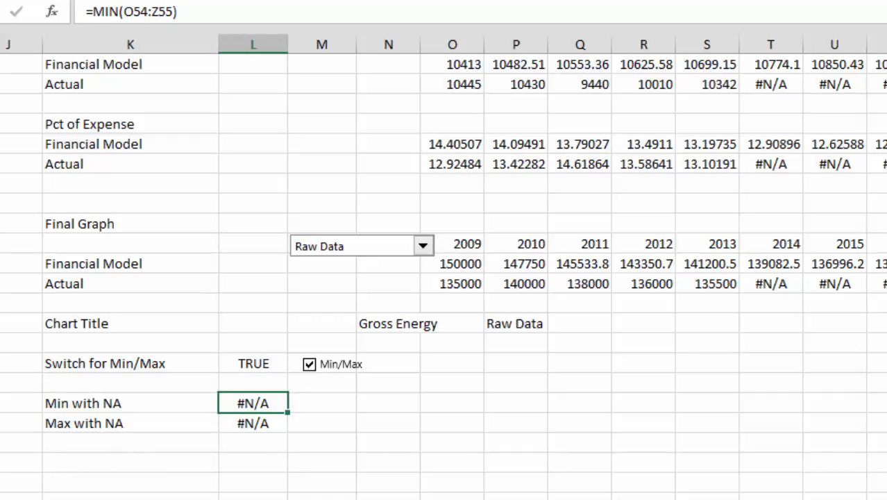
key("alt+F8")
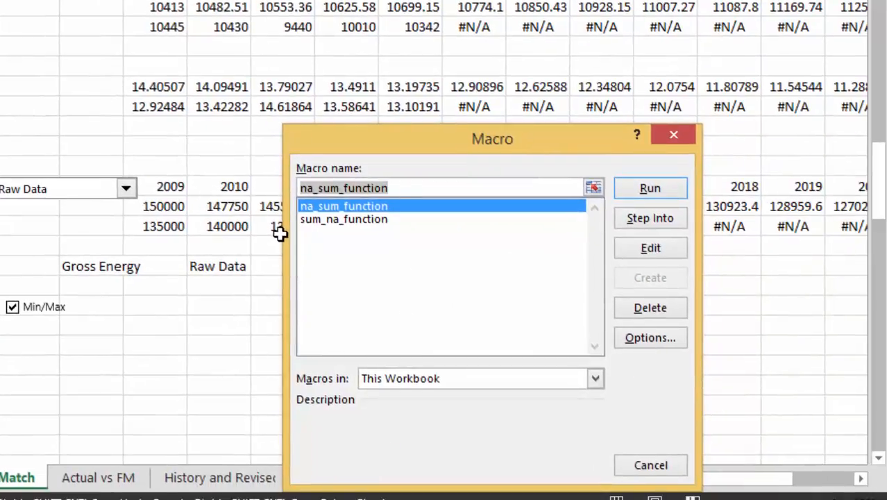
type("ad")
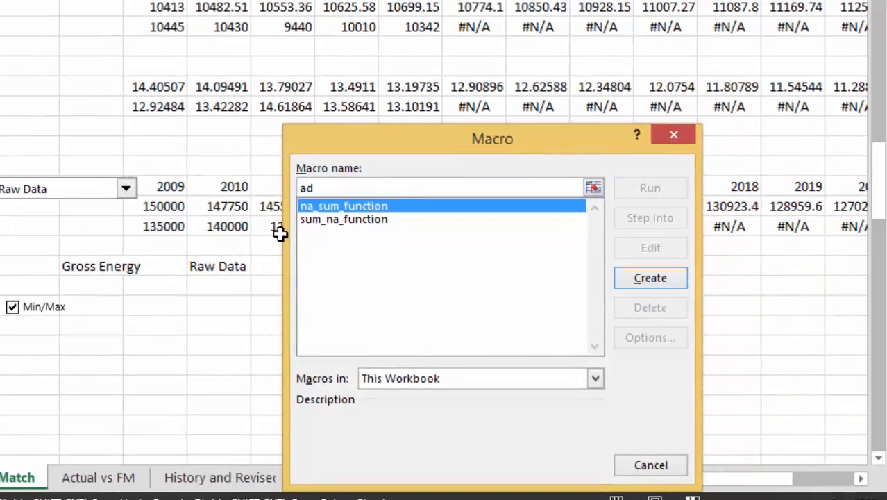
type("j_min_")
type("func")
key("BackSpace")
type("nction")
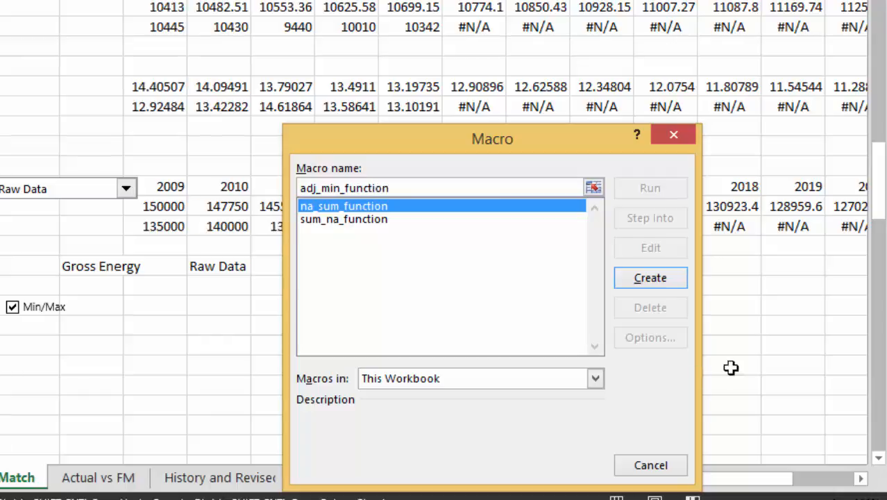
left_click(634, 282)
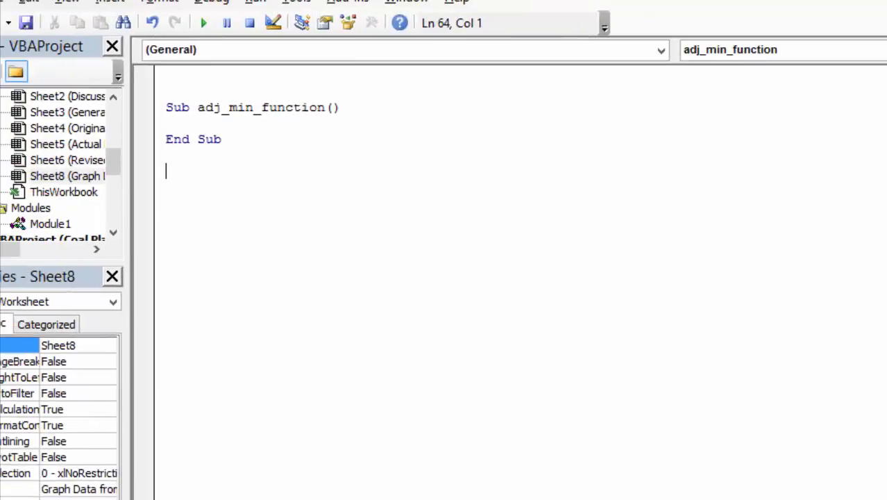
Step: Declare a function adj_min(series) below the empty macro and start a loop For i = 1 To series.Count
type("adj")
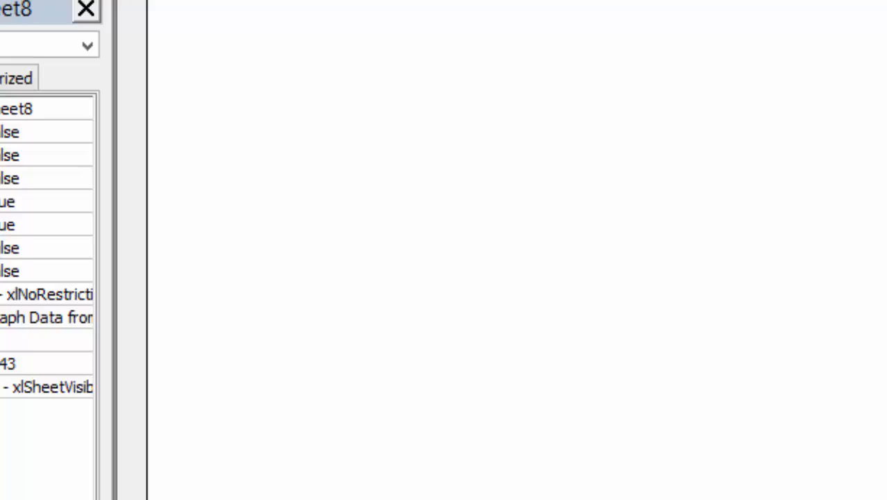
key("Return")
key("Return")
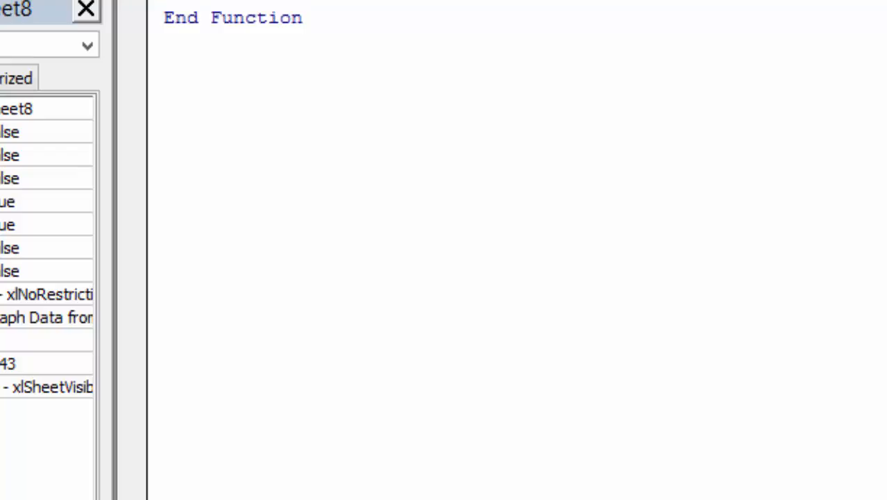
key("Return")
key("Return")
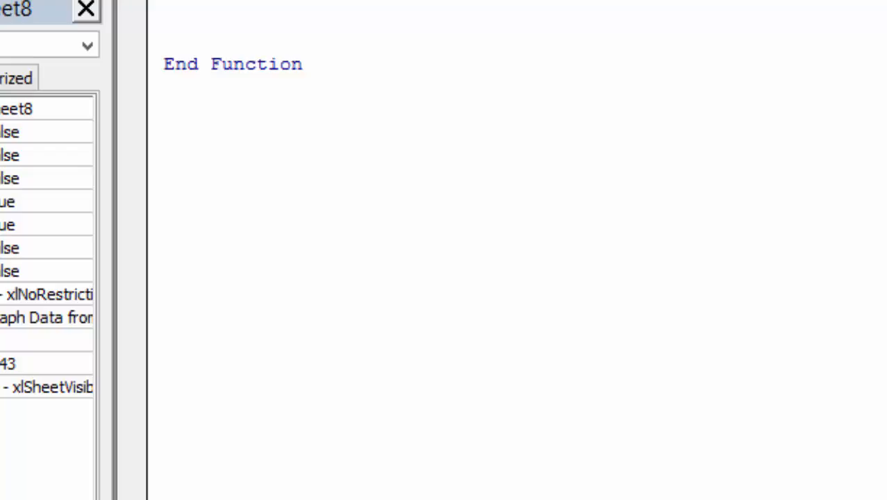
Step: Add the condition If WorksheetFunction.IsNumber(series(i)) Then inside the loop
type(".in")
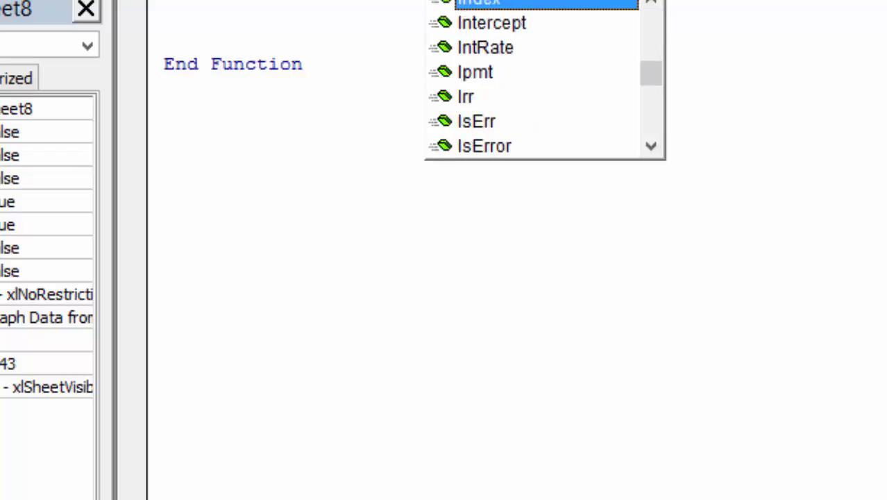
key("BackSpace")
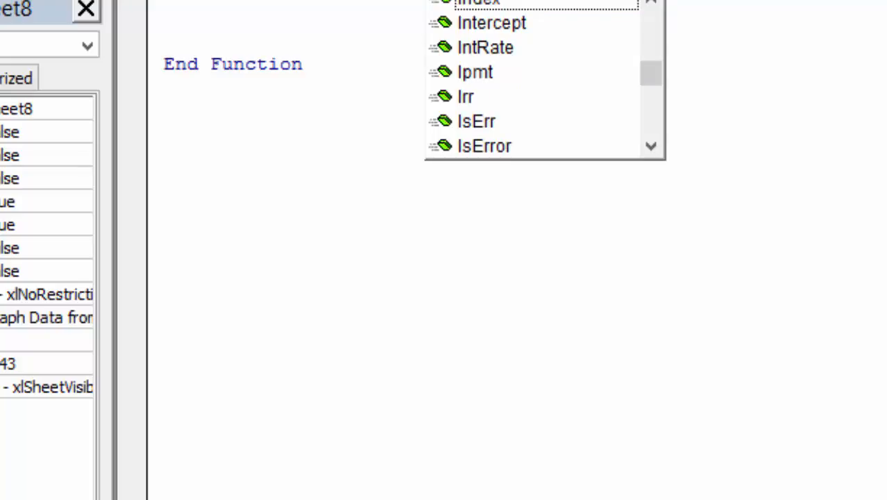
type("s")
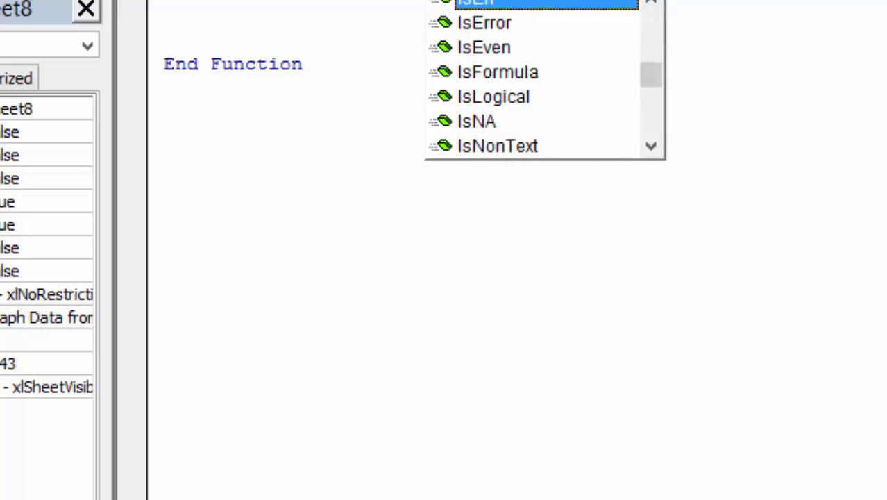
type("nu")
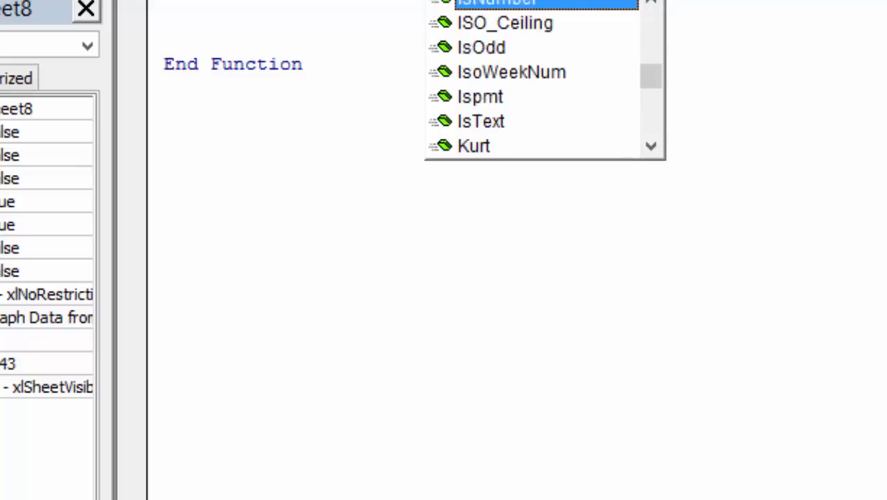
key("Tab")
type("(")
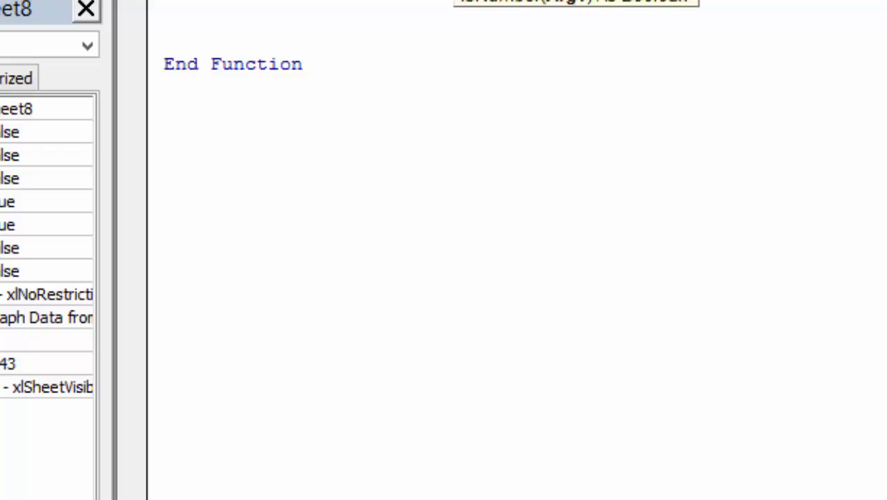
type("(i))")
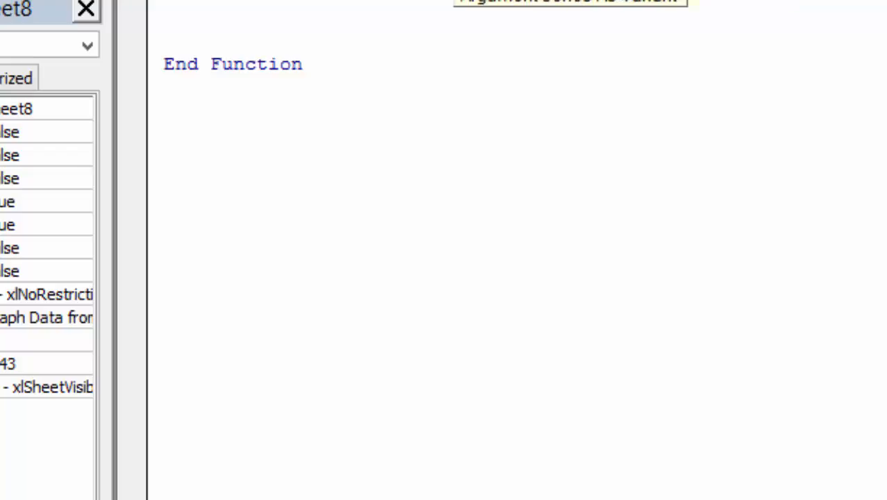
key("Return")
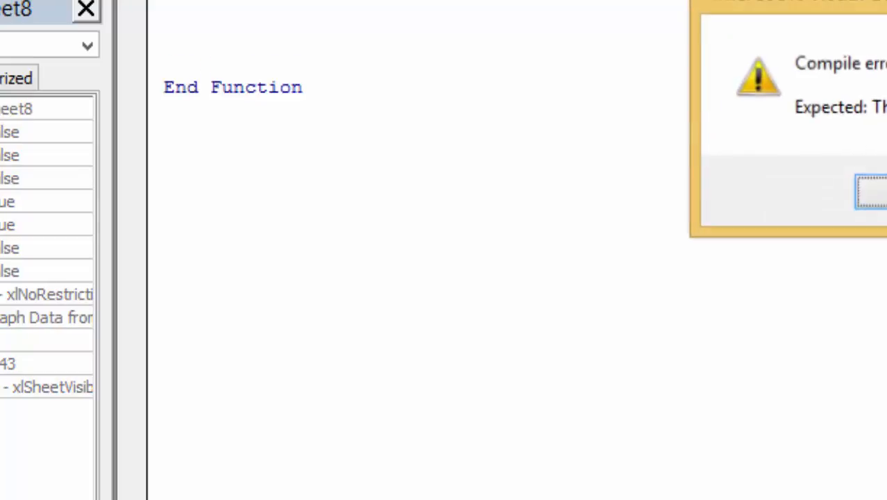
key("Return")
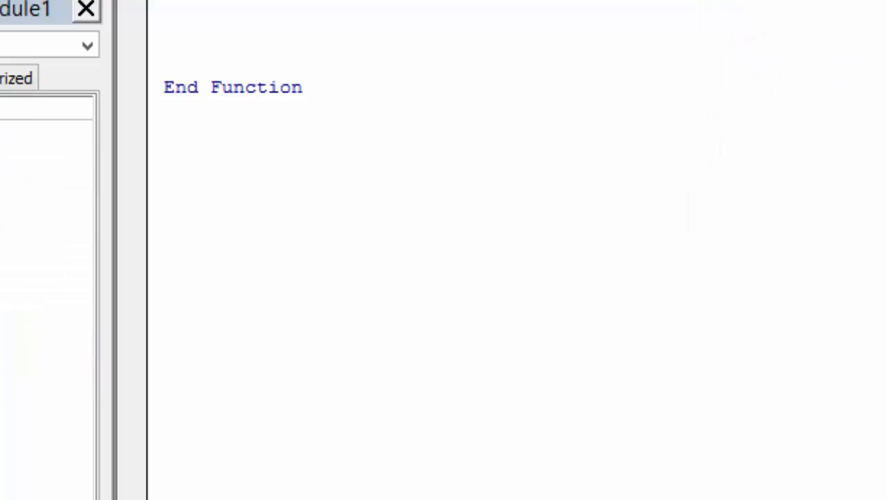
key("Return")
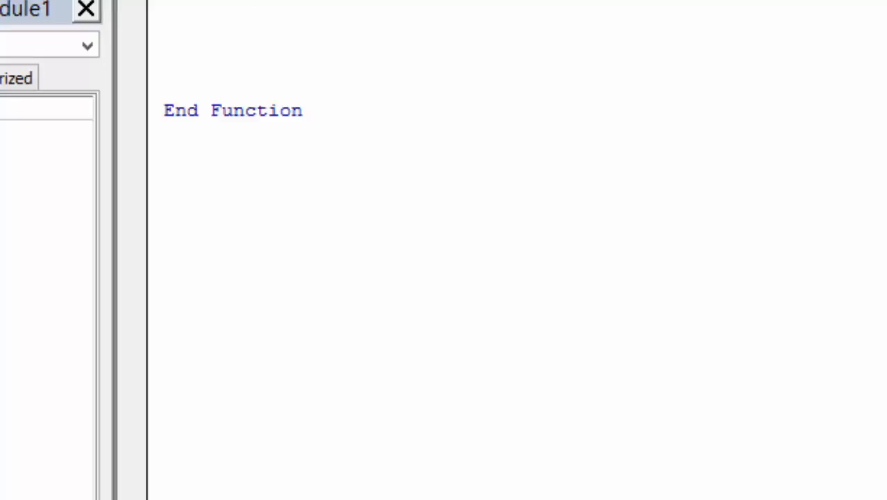
Step: Nest the line If series(i) < min Then adj_min = series(i) under the IsNumber condition
type("dim")
key("BackSpace")
key("BackSpace")
key("BackSpace")
type("dimi")
type("ls(")
key("BackSpace")
key("BackSpace")
key("BackSpace")
key("BackSpace")
type("sult")
type("(")
type("1) ")
type("< min then ")
type("min")
type("_min  ")
type("  series")
type("(1)")
key("Return")
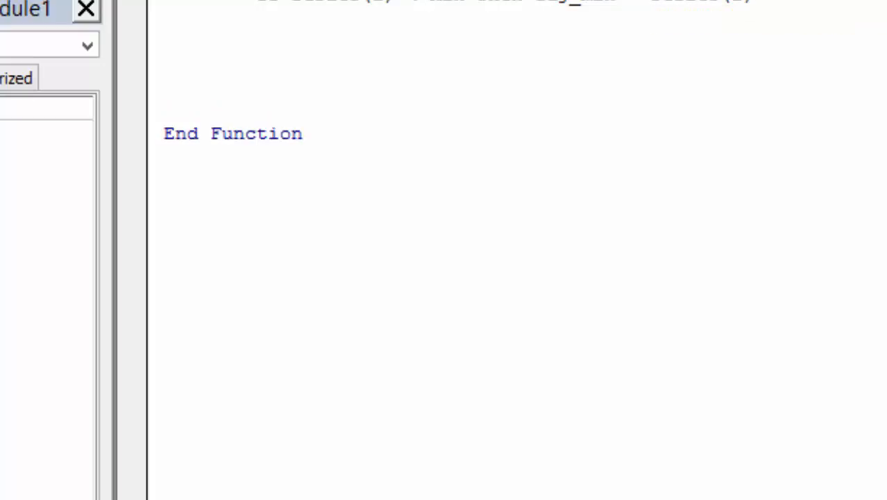
Step: Close the condition with End If and the loop with Next i
key("BackSpace")
type("enf")
key("BackSpace")
type("dif")
key("Return")
key("BackSpace")
type("ne")
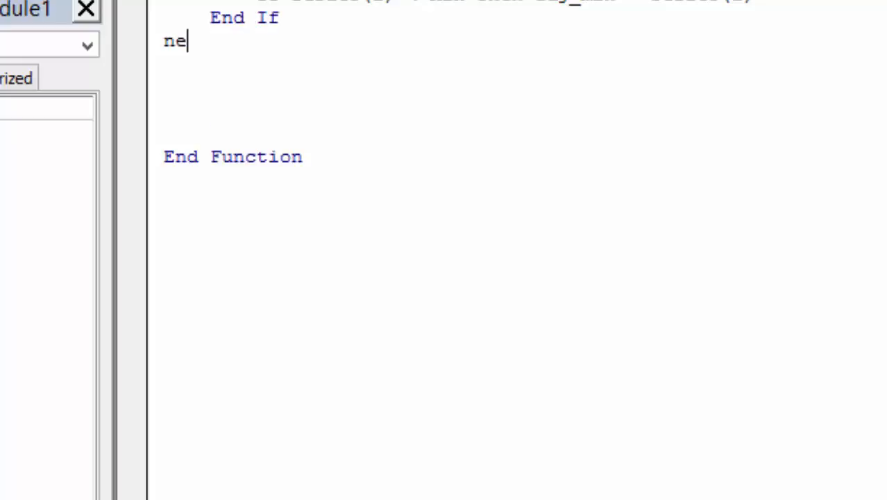
type("xt i")
key("Return")
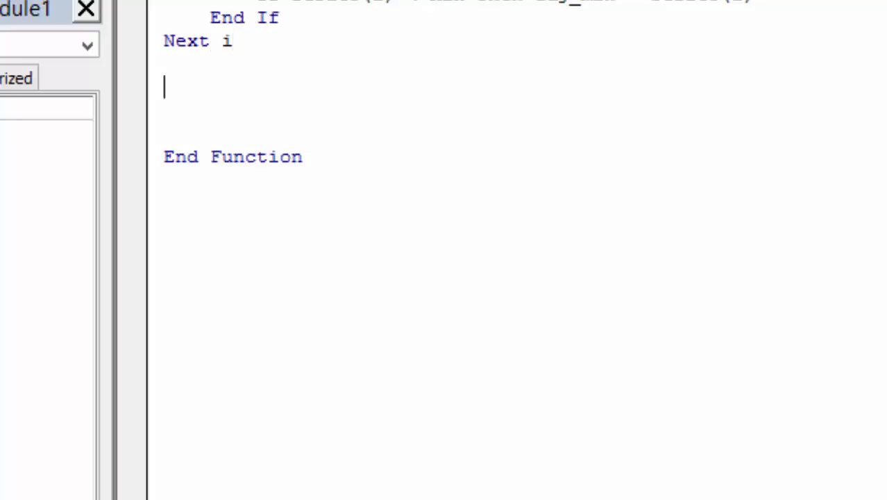
key("Delete")
left_click(164, 88)
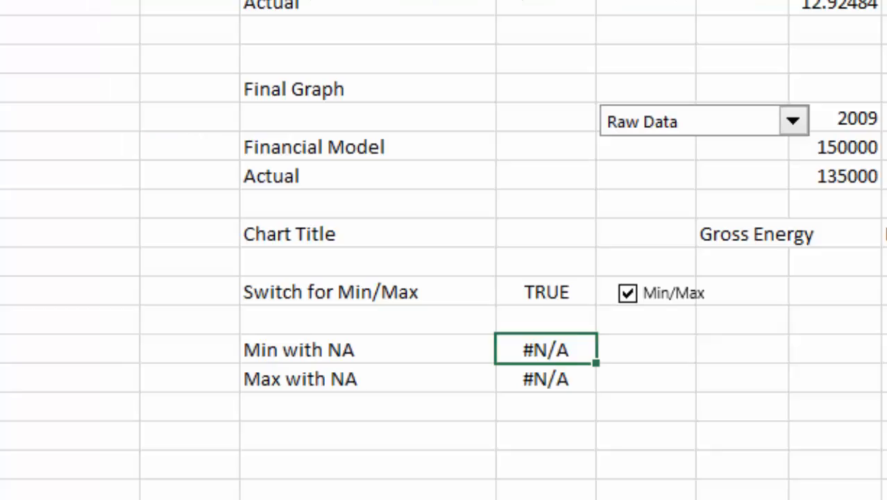
Step: Replace the Min with NA formula with adj_min over the Final Graph's Financial Model and Actual rows, starting at O54
key("Down")
key("Down")
key("Down")
key("Down")
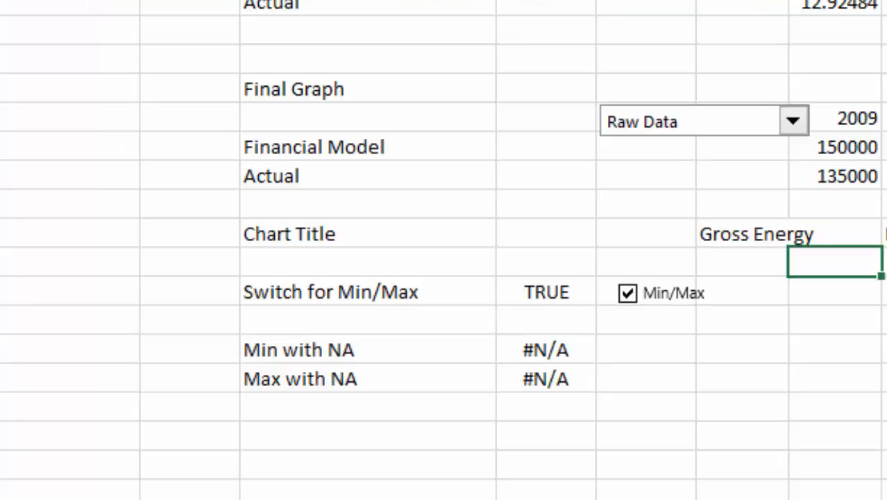
key("Left")
key("Left")
key("Left")
key("F2")
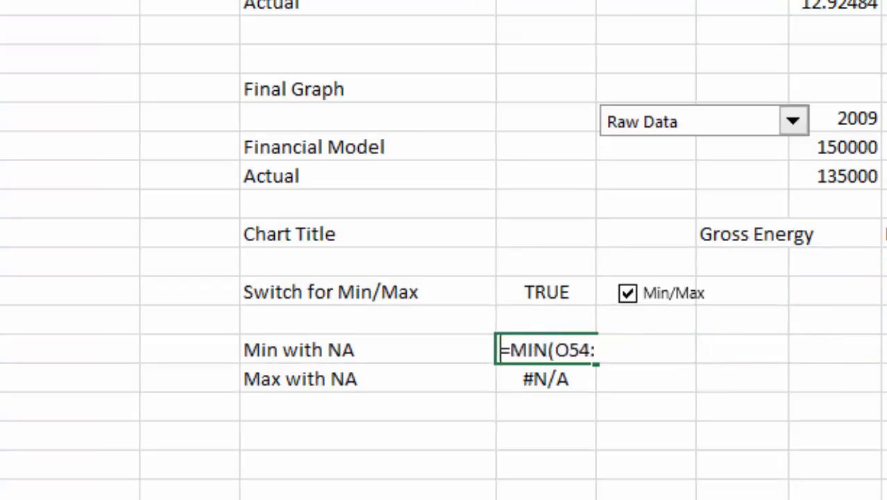
key("Escape")
type("=adj")
key("Tab")
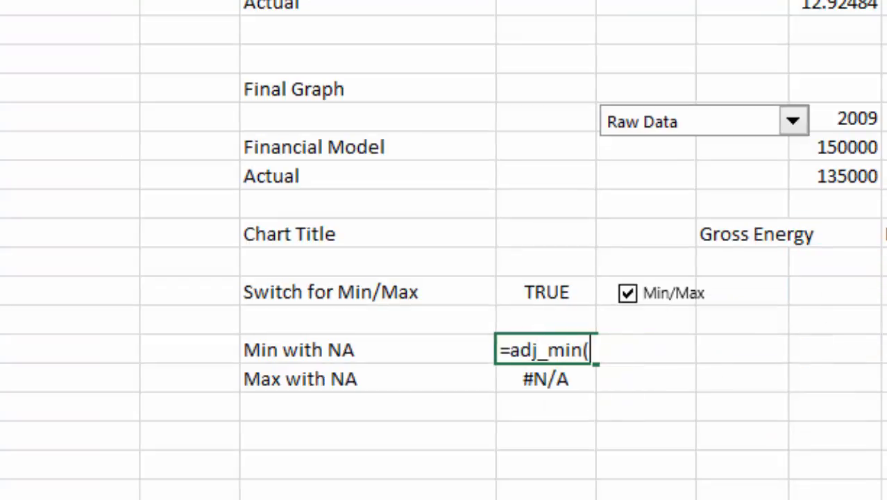
key("Up")
key("Up")
key("Up")
key("Up")
key("Up")
key("Up")
key("Up")
key("Right")
key("Right")
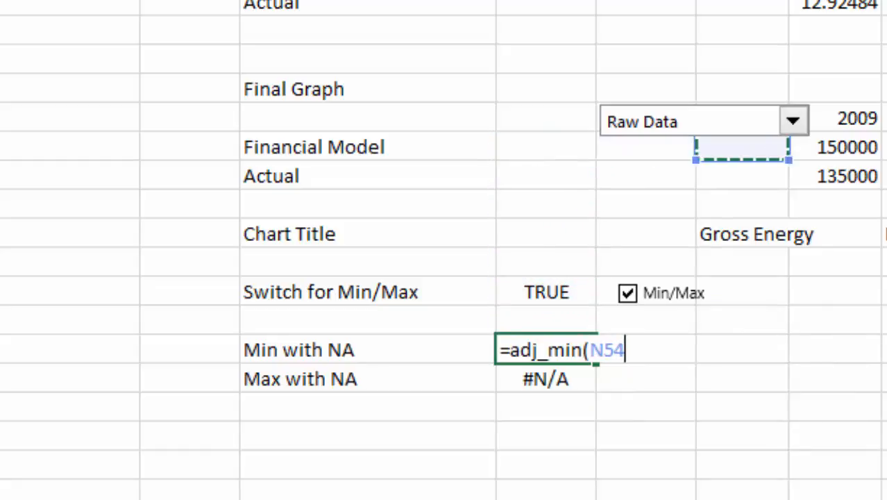
key("Right")
key("shift+Down")
key("ctrl+shift+Right")
key("ctrl+Return")
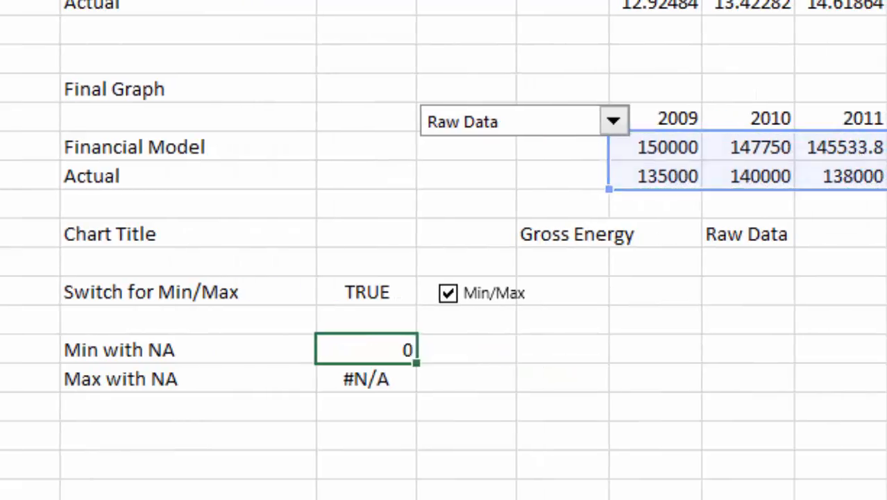
Step: Check the Min with NA result against the Financial Model and Actual figures of the Final Graph
key("Down")
key("Up")
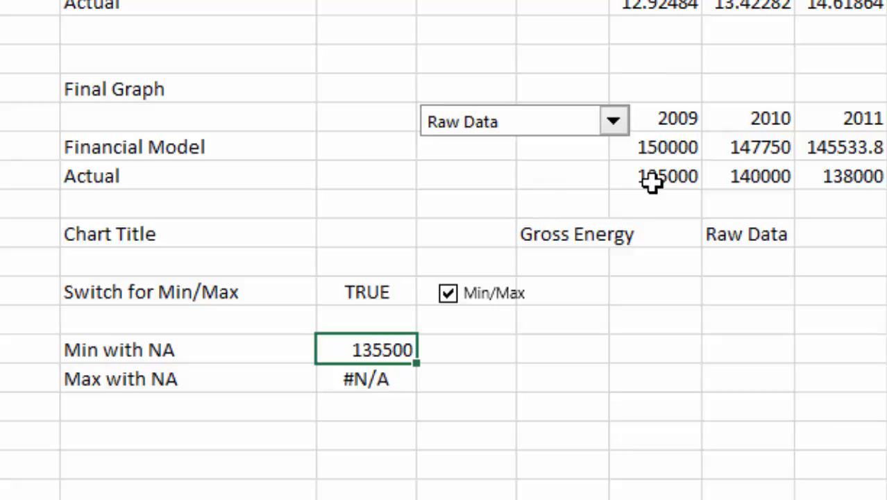
key("Right")
key("Right")
key("Up")
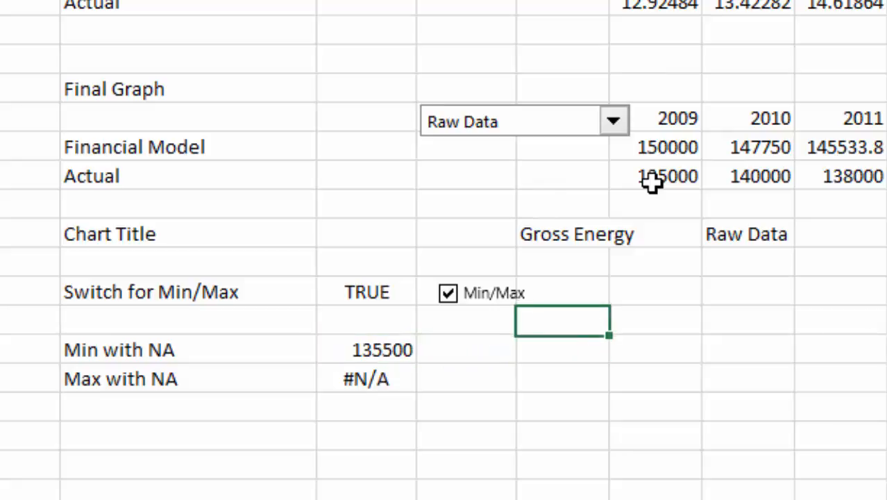
key("Up")
key("Up")
key("Up")
key("Up")
key("Right")
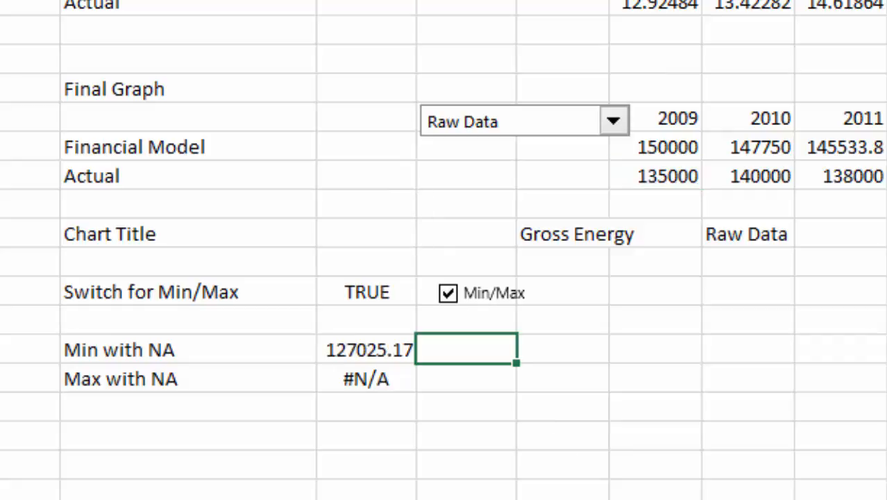
Step: Switch to the Visual Basic editor and review the adj_min function's starting Min value, loop and conditions
mouse_move(521, 499)
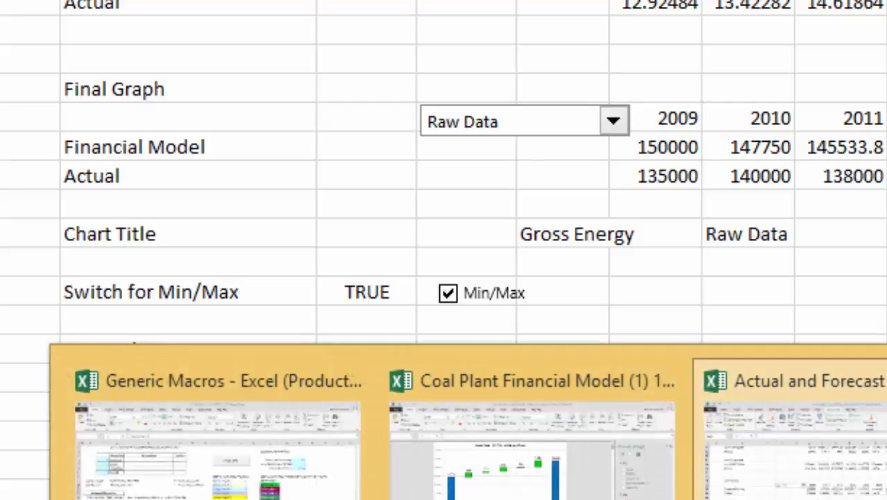
left_click(882, 458)
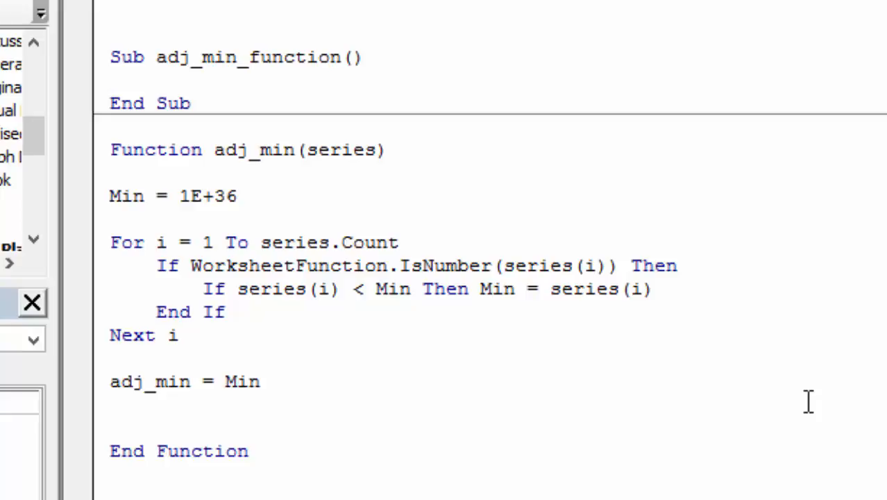
key("Up")
key("Up")
key("Up")
key("Up")
key("Up")
key("Up")
key("Up")
key("Down")
key("Down")
key("Down")
key("Right")
key("Right")
key("Right")
key("Right")
key("Right")
key("Right")
key("Right")
key("Right")
key("Right")
key("Right")
key("Left")
key("Down")
key("Down")
key("Down")
key("Down")
key("Up")
key("Up")
key("Up")
key("Up")
key("Down")
key("Down")
key("Up")
key("Down")
key("Down")
key("Down")
Step: Remove the extra blank line above End Function in adj_min
key("Home")
key("Down")
key("Down")
key("BackSpace")
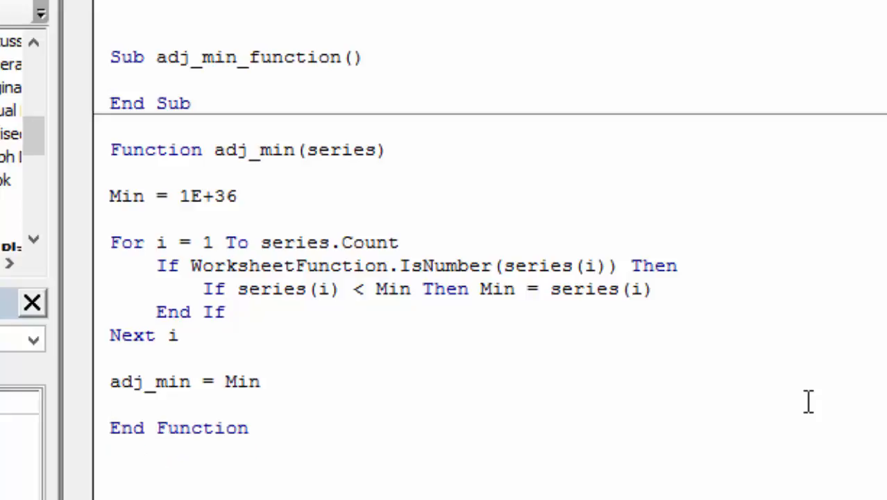
Step: Copy the entire adj_min function and paste the duplicate below its End Function line, leaving blank lines between them
key("Up")
key("Up")
key("Up")
key("Up")
key("Up")
key("Up")
key("Up")
key("Up")
key("Up")
key("Up")
key("shift+Down")
key("shift+Down")
key("shift+Down")
key("shift+Down")
key("shift+Down")
key("shift+Down")
key("shift+Down")
key("shift+Down")
key("shift+Down")
key("shift+Down")
key("shift+Down")
key("shift+Down")
key("shift+Down")
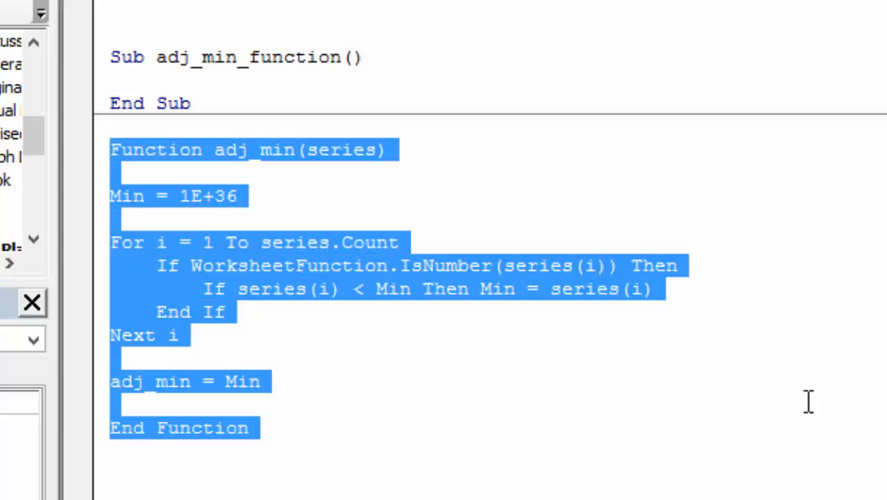
key("ctrl+c")
key("Down")
key("Return")
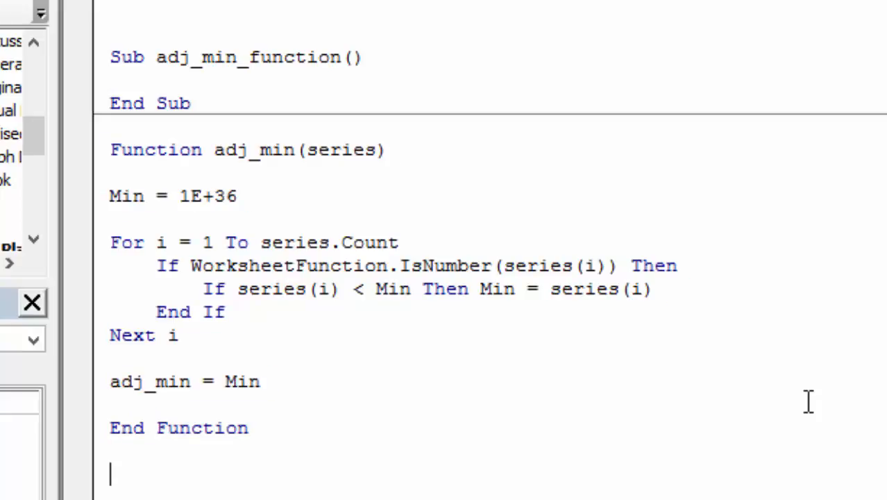
key("Return")
key("ctrl+v")
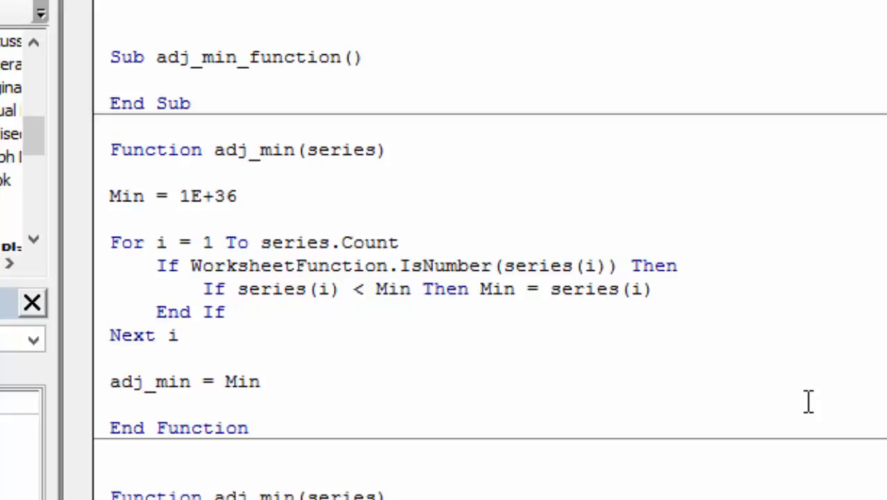
Step: Rename the duplicated function to adj_max in its Function declaration
key("Left")
key("Left")
key("Left")
key("Left")
key("Left")
key("Left")
key("Left")
key("Left")
key("BackSpace")
key("BackSpace")
key("BackSpace")
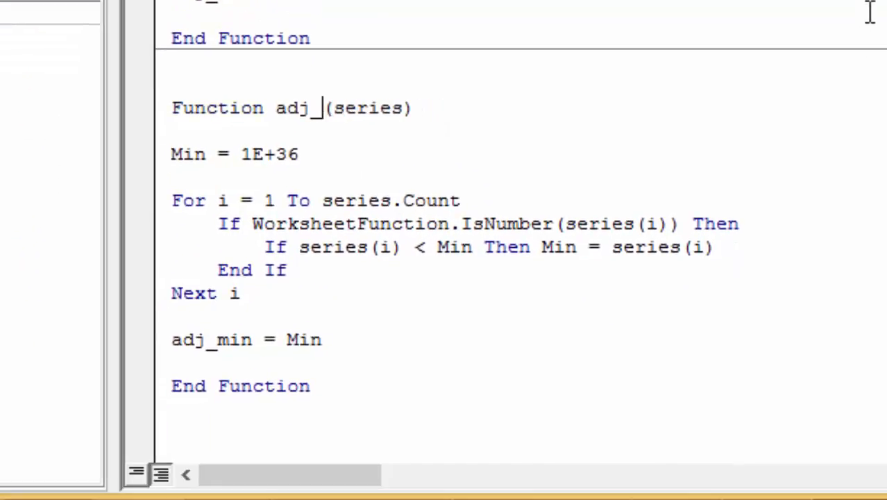
type("max")
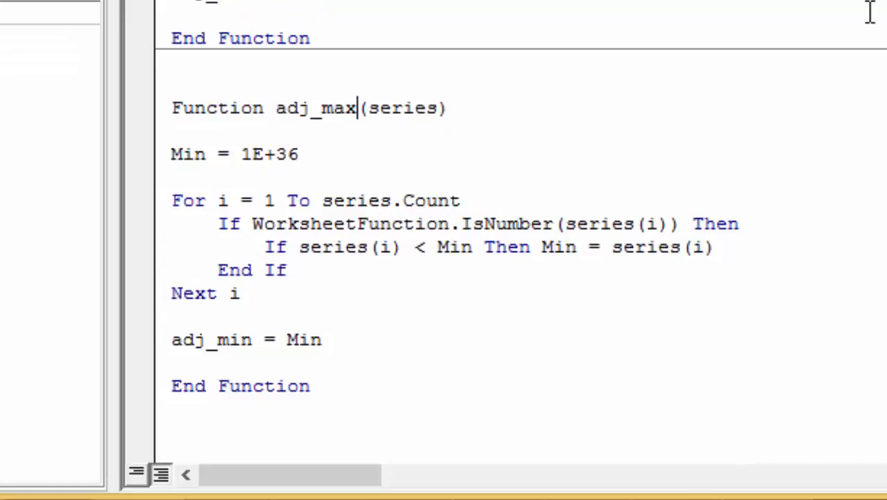
Step: Change the starting value line in adj_max to Max = -1E+36
key("Down")
key("Down")
key("Right")
type("ax")
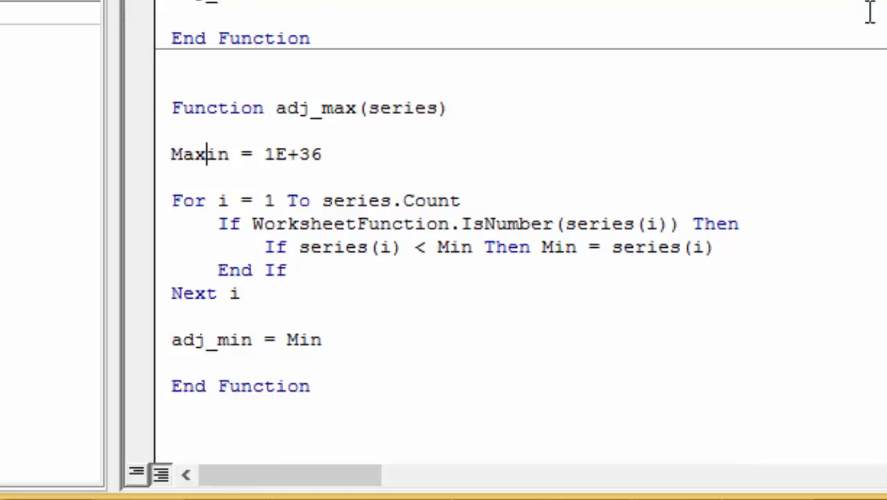
key("Delete")
key("Delete")
key("Right")
key("Right")
key("Right")
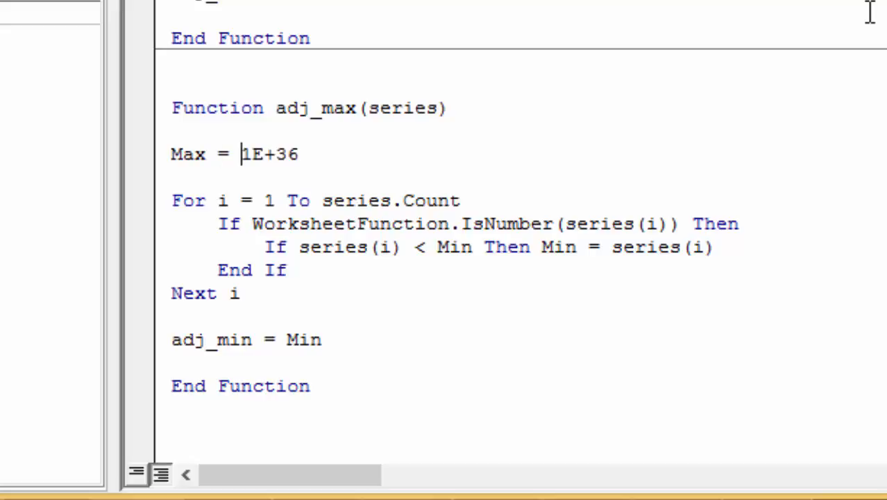
type("-")
key("Down")
key("Down")
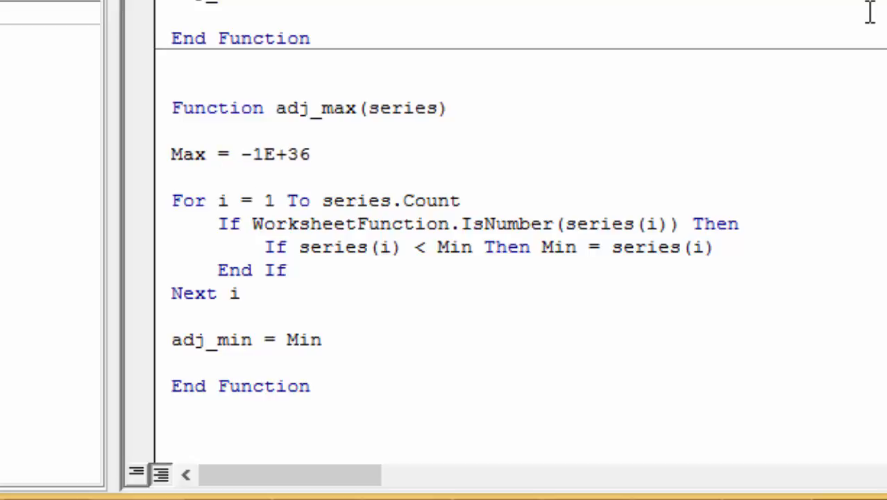
Step: Change the inner condition of adj_max to If series(i) > Max Then Max = series(i)
key("Down")
key("Down")
key("Right")
key("Right")
key("Right")
key("Right")
key("Right")
key("Right")
key("Right")
key("Right")
key("Right")
key("Right")
key("Right")
key("Right")
key("Right")
key("Right")
key("Right")
key("BackSpace")
type(">")
key("Right")
key("Right")
type("ax")
key("Delete")
key("Delete")
key("Right")
key("Right")
key("Right")
key("Right")
key("Right")
key("Right")
key("Right")
key("Right")
key("Right")
key("Right")
key("Left")
key("BackSpace")
key("BackSpace")
type("ax")
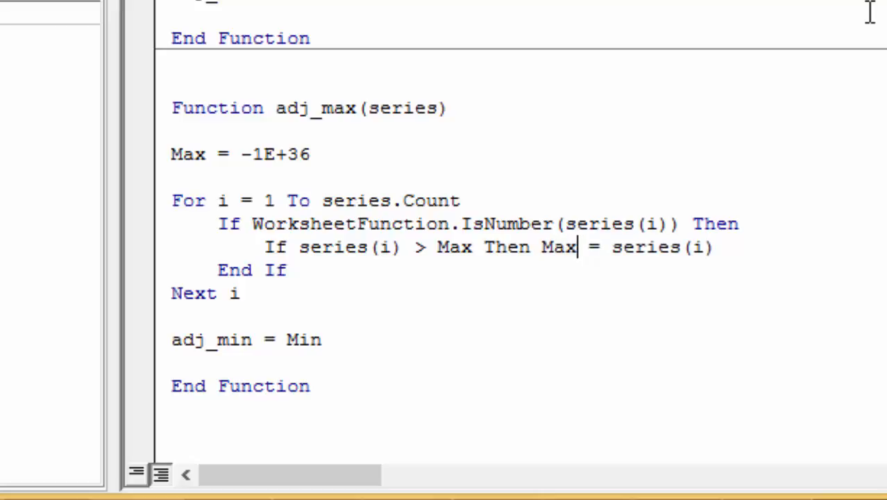
Step: Replace Min with Max as the value assigned in the line just above adj_max's End Function
key("Down")
key("Down")
key("Down")
key("Down")
key("BackSpace")
key("BackSpace")
type("ax")
key("Up")
key("Up")
Step: Back in the Excel worksheet, replace the Max with NA formula with adj_max over the Final Graph's Financial Model and Actual rows, starting at O54
key("alt+F11")
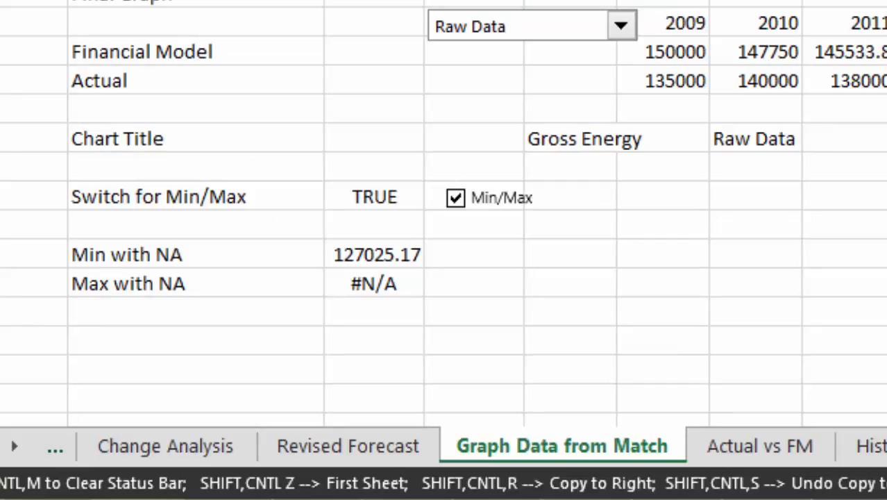
key("Down")
key("Down")
key("Down")
key("Down")
key("Down")
key("Down")
key("Down")
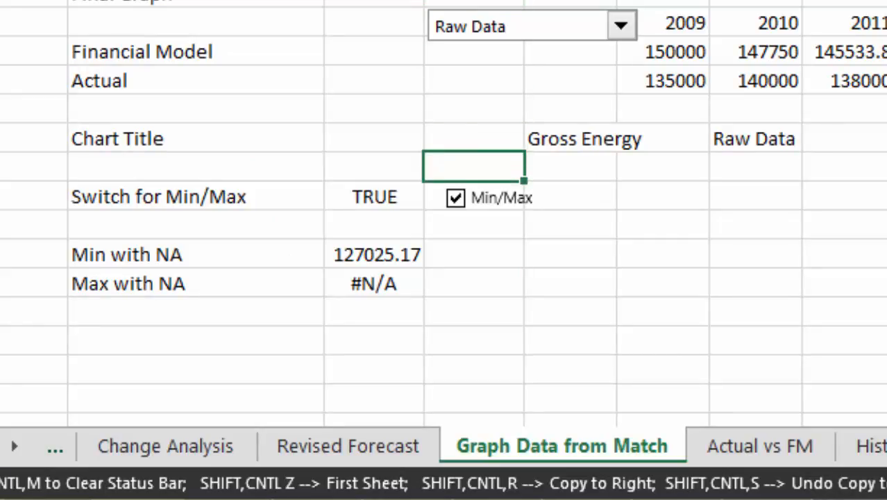
key("Down")
key("Down")
key("Left")
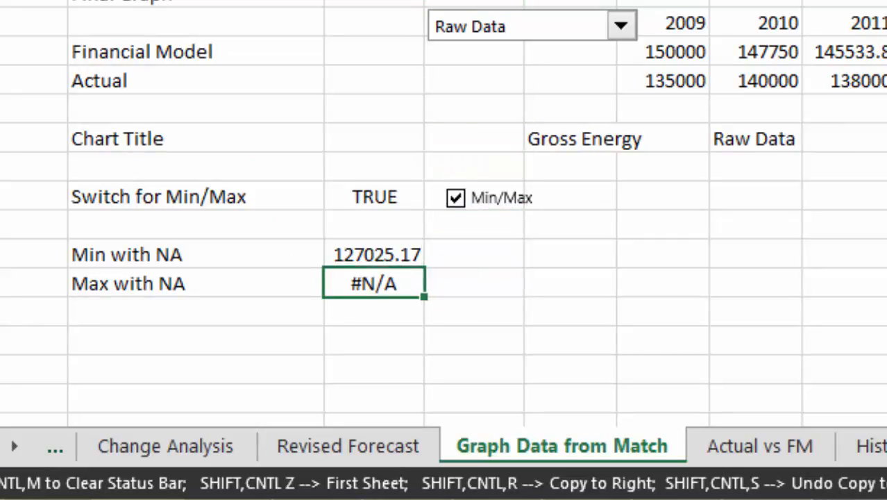
type("=ad")
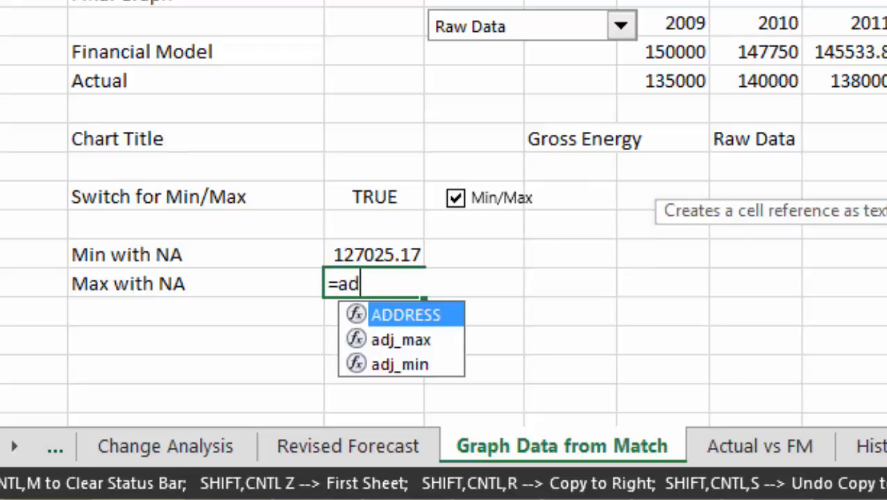
key("Down")
key("Down")
key("Up")
key("Tab")
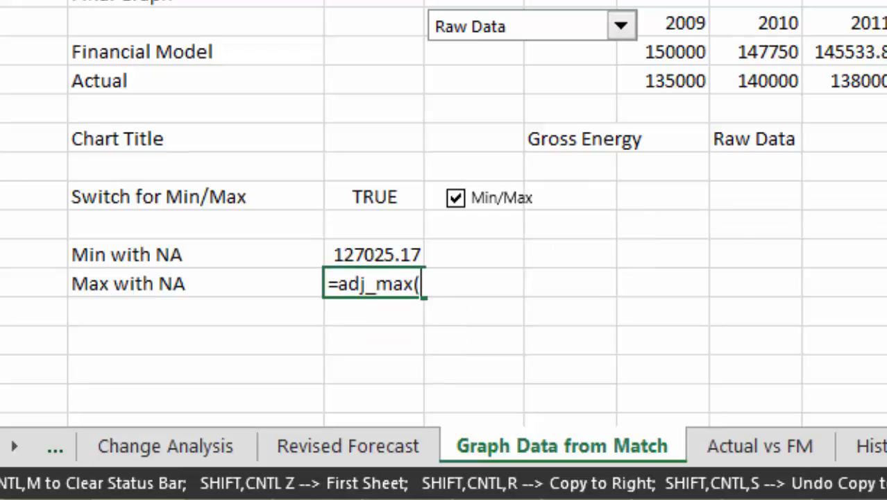
key("Up")
key("Up")
key("Up")
key("Up")
key("Up")
key("Up")
key("Up")
key("Up")
key("Right")
key("Right")
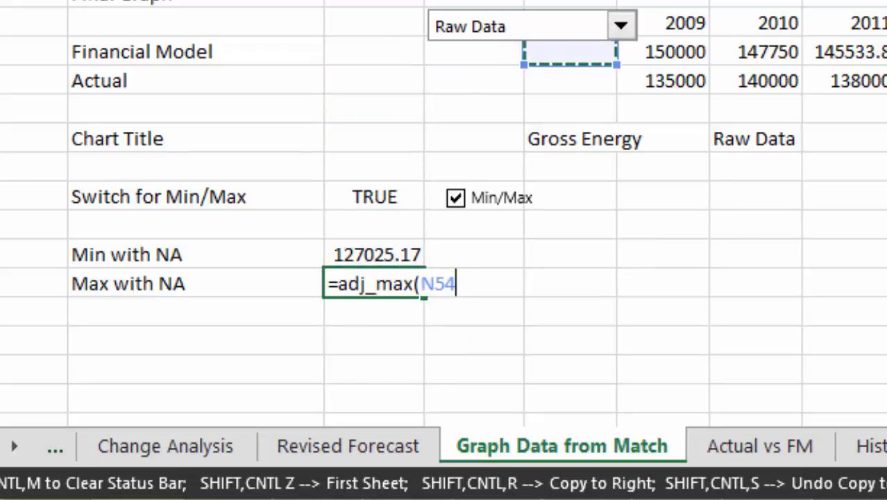
key("Right")
key("shift+Down")
key("ctrl+shift+Right")
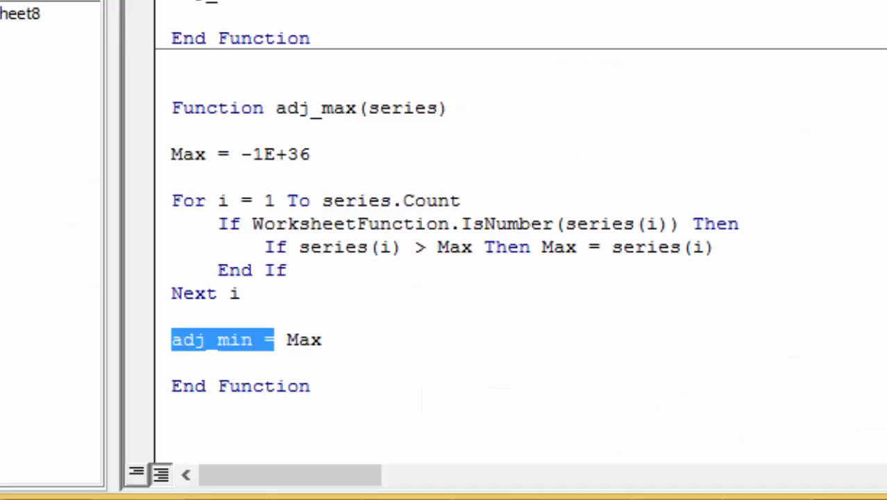
key("Return")
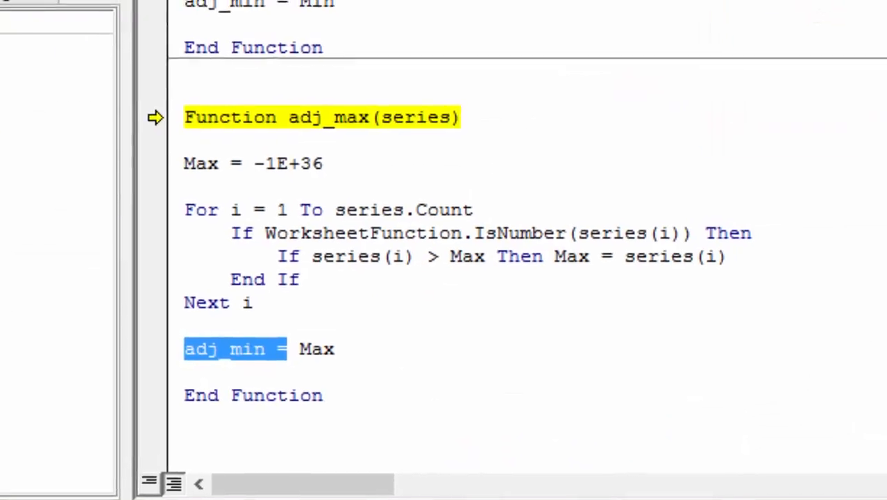
Step: Correct the return assignment in adj_max to adj_max = Max and resume running the code
key("Left")
key("Right")
key("Right")
key("Right")
key("Right")
key("Right")
key("Right")
key("Right")
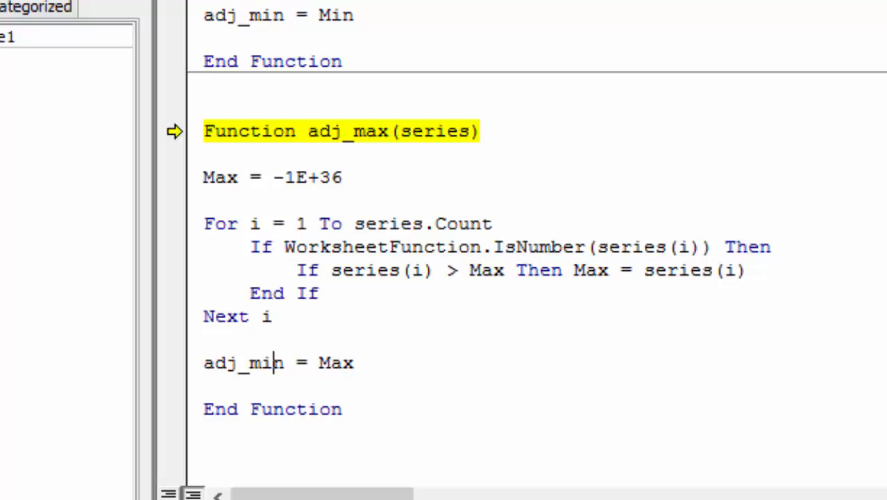
key("BackSpace")
key("BackSpace")
type("ax")
key("F5")
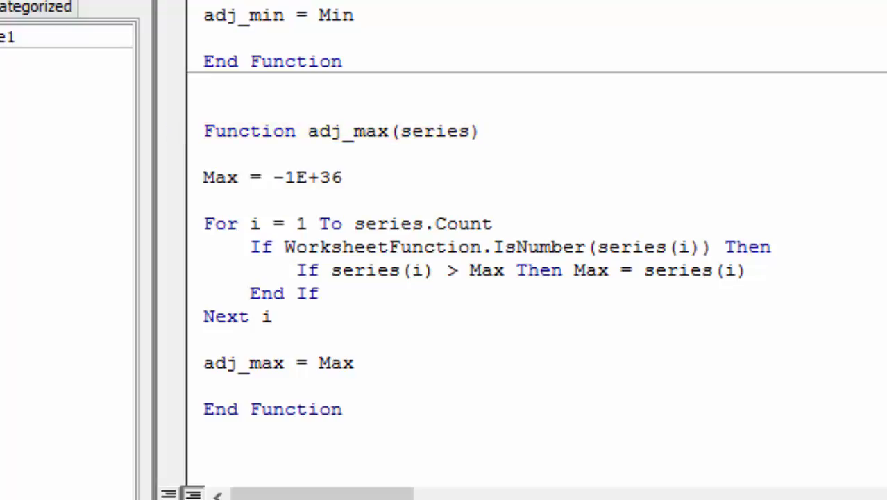
Step: Return to the worksheet and format the Min with NA and Max with NA results with thousands separators and no decimals
key("alt+F11")
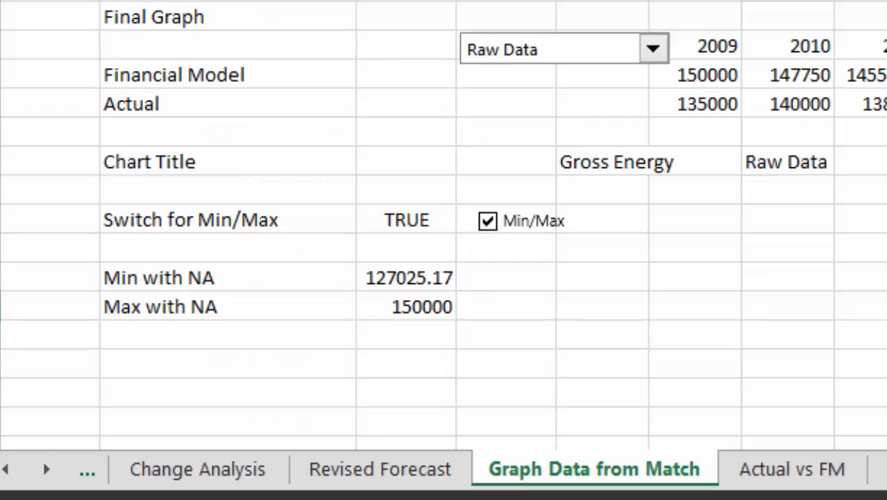
key("ctrl+Left")
key("ctrl+Left")
key("Up")
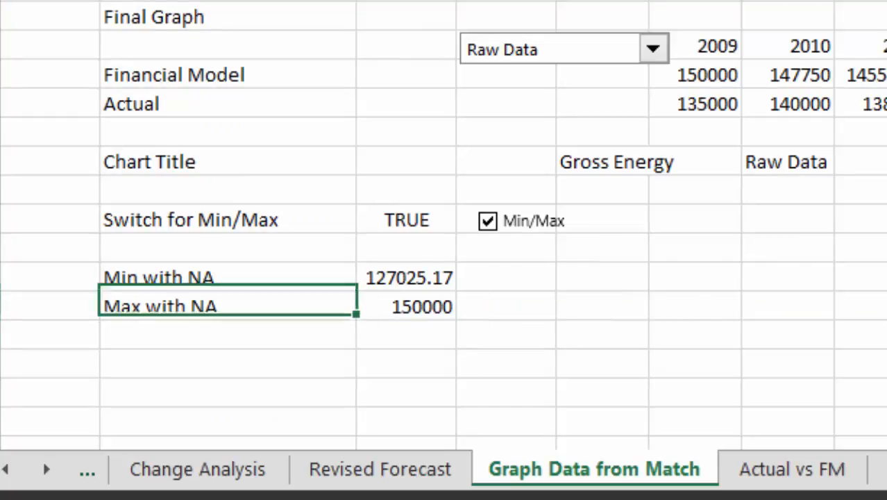
key("Right")
key("shift+Down")
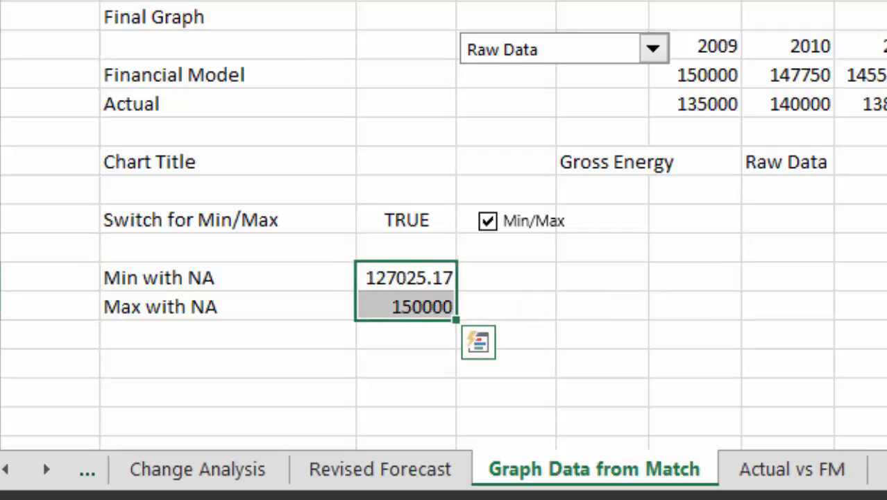
key("ctrl+shift+1")
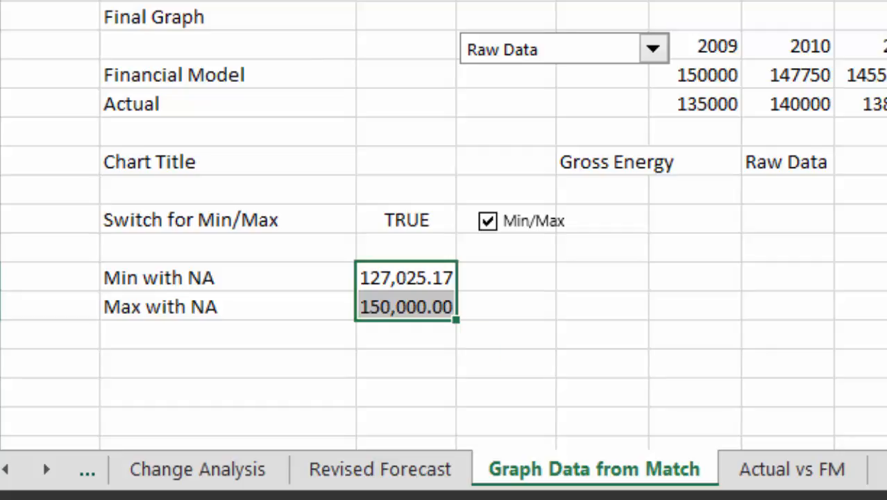
key("alt+h")
key("9")
key("alt+h")
key("9")
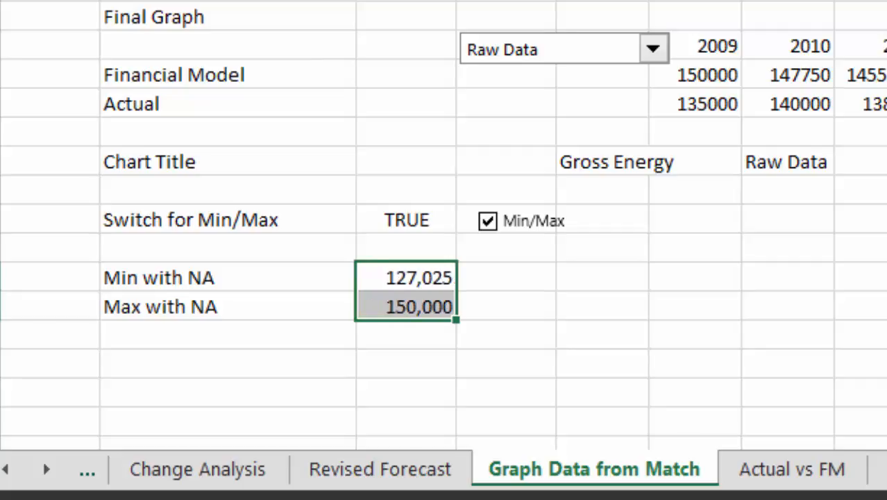
Step: Examine the Final Graph's Financial Model values alongside the Min with NA and Max with NA results
key("Up")
key("Up")
key("Up")
key("Up")
key("Up")
key("Up")
key("Up")
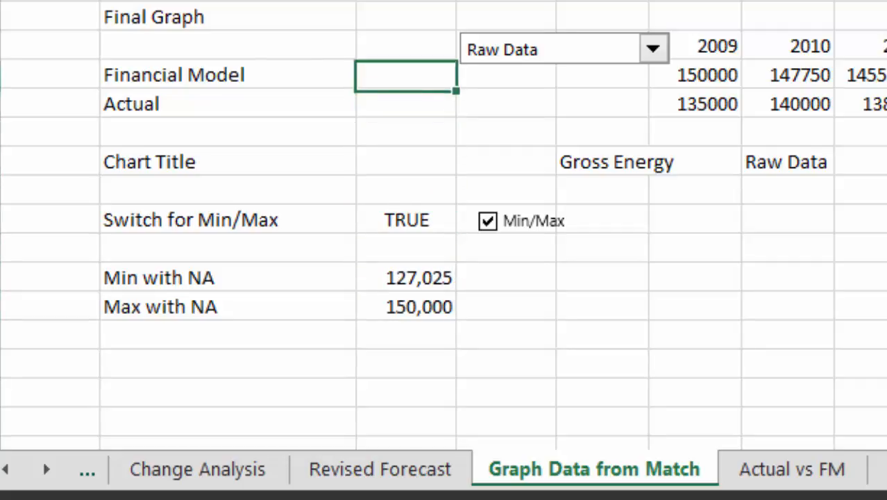
key("Right")
key("Right")
key("Right")
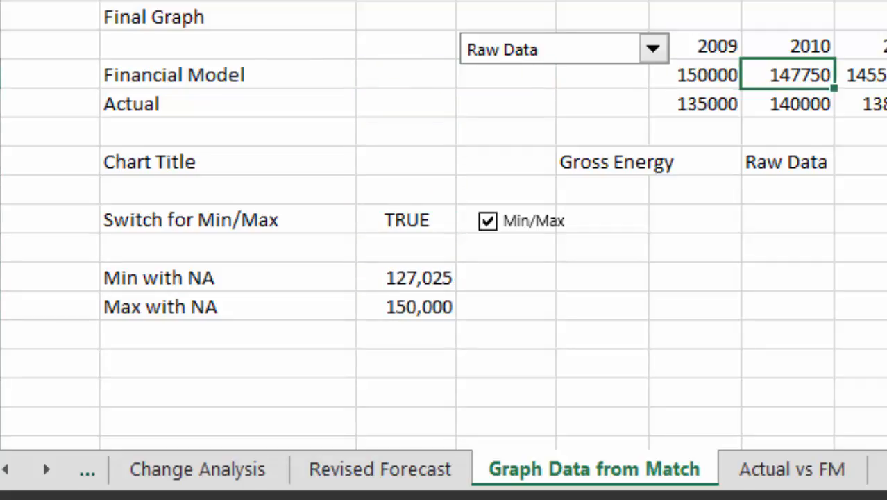
key("Down")
key("Down")
key("Down")
key("Down")
key("Down")
key("Down")
key("Down")
key("Down")
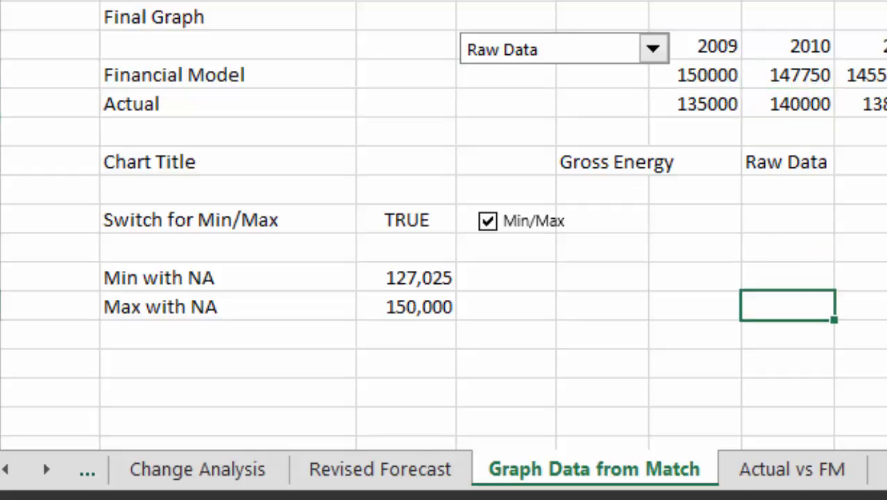
Step: Add the label Round Factor in column K, two rows below Max with NA, and select the cell beside it
key("Left")
key("Left")
key("Left")
key("Left")
key("Down")
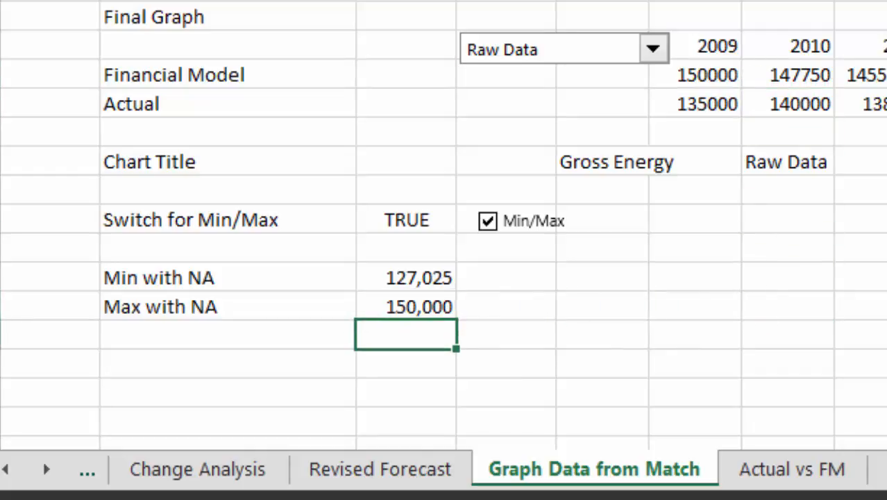
key("Down")
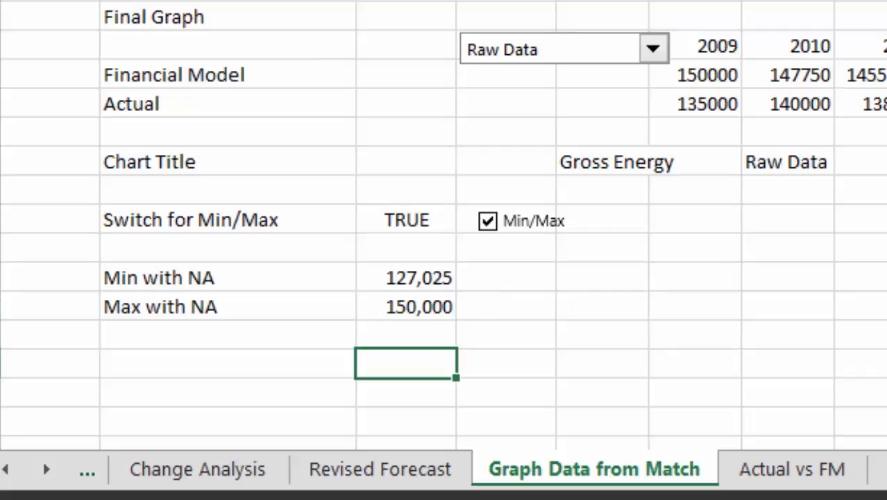
key("Left")
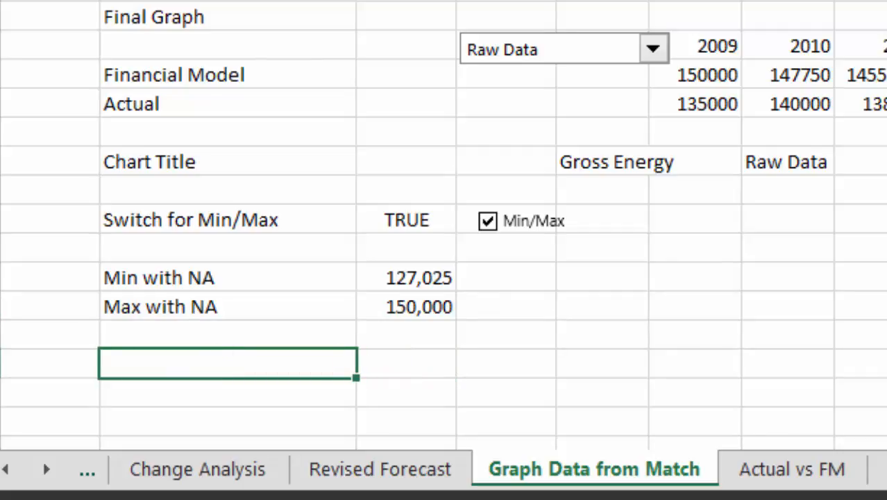
type("Round Fa")
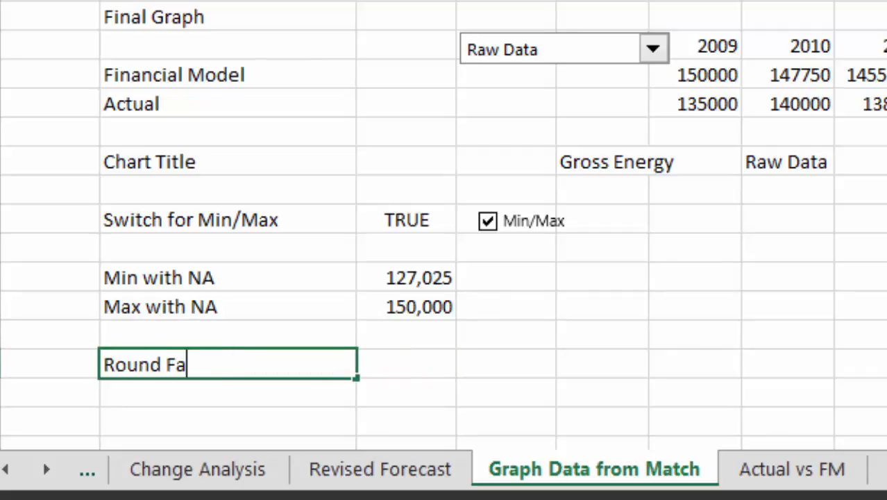
type("ctor")
key("Return")
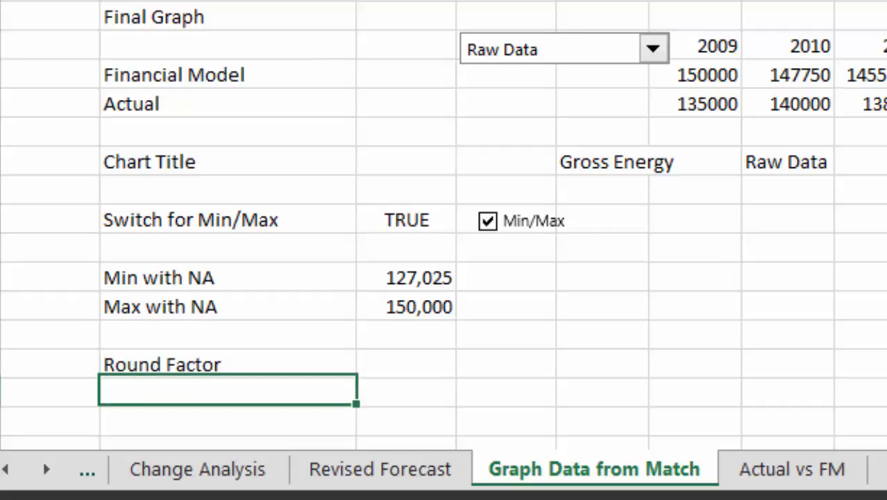
key("Up")
key("Right")
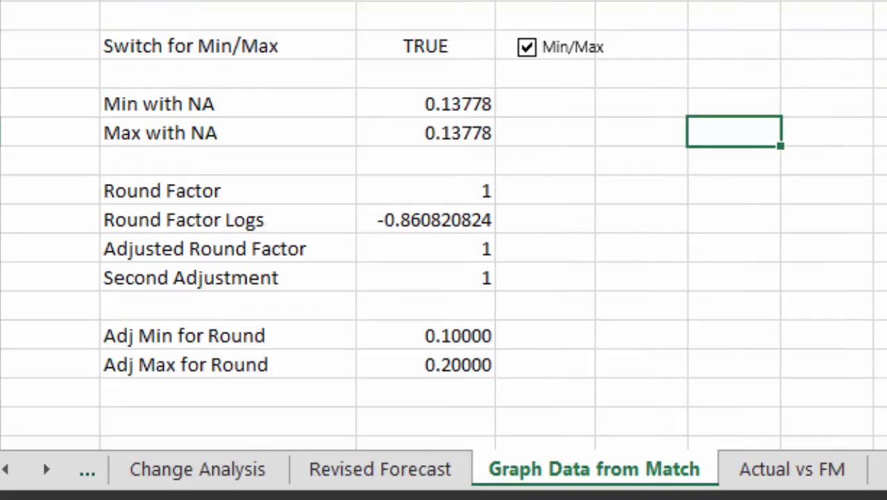
Step: Inspect the Round Factor formula and the cell it references, without changing it
key("Left")
key("Left")
key("Left")
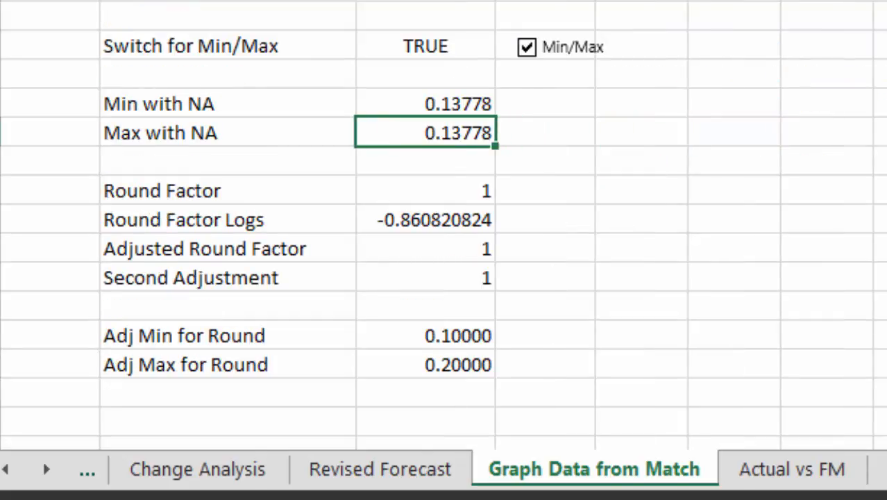
key("Down")
key("Down")
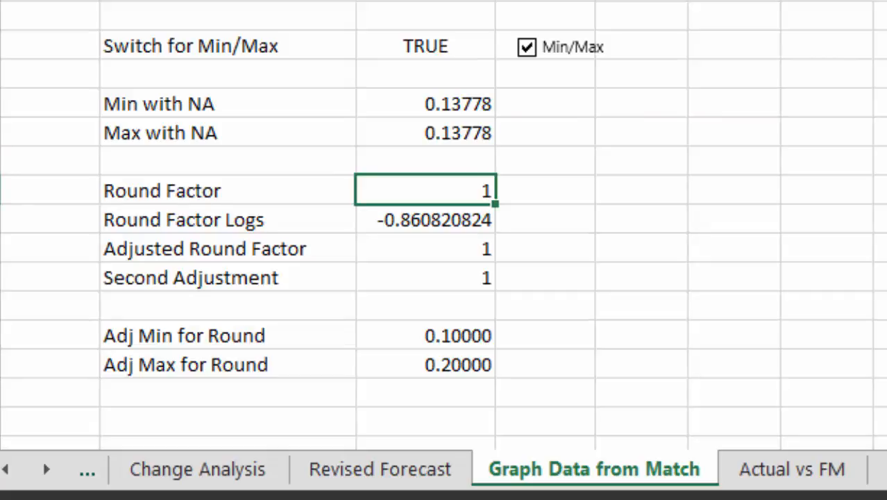
key("F2")
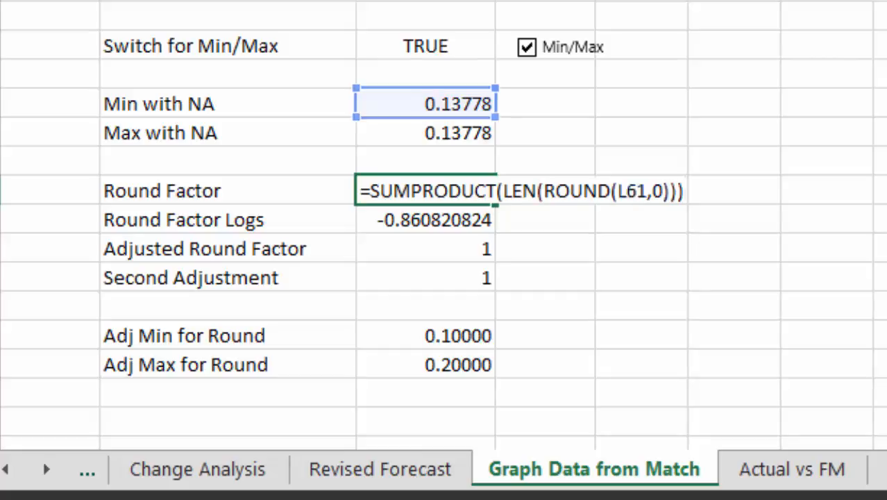
key("Return")
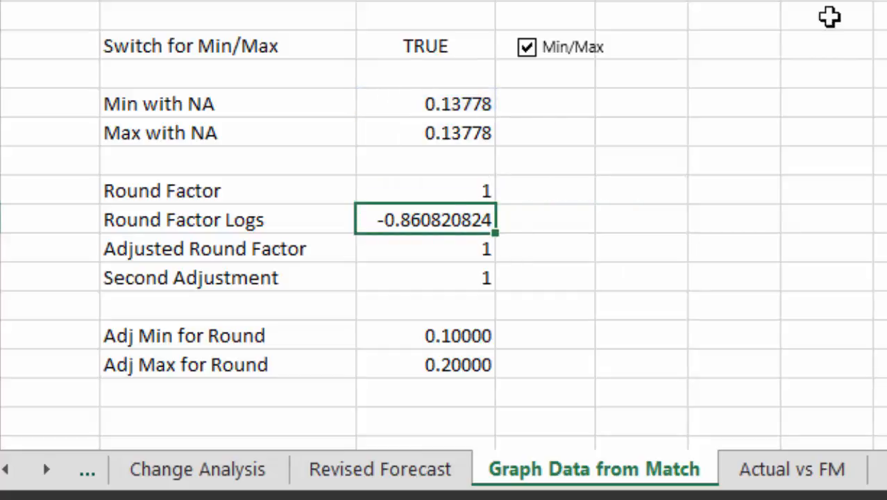
key("Up")
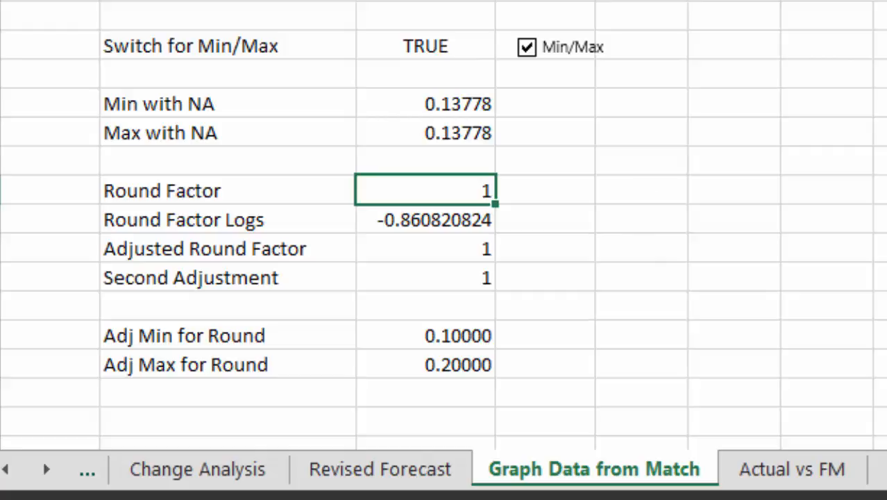
key("Up")
key("Up")
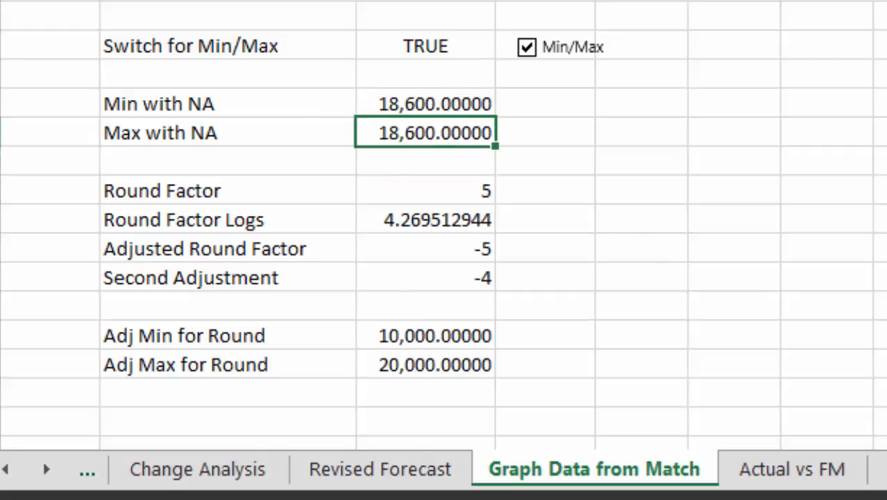
Step: Switch the Final Graph item to Gross Energy and select the Round Factor Logs result
left_click(734, 2)
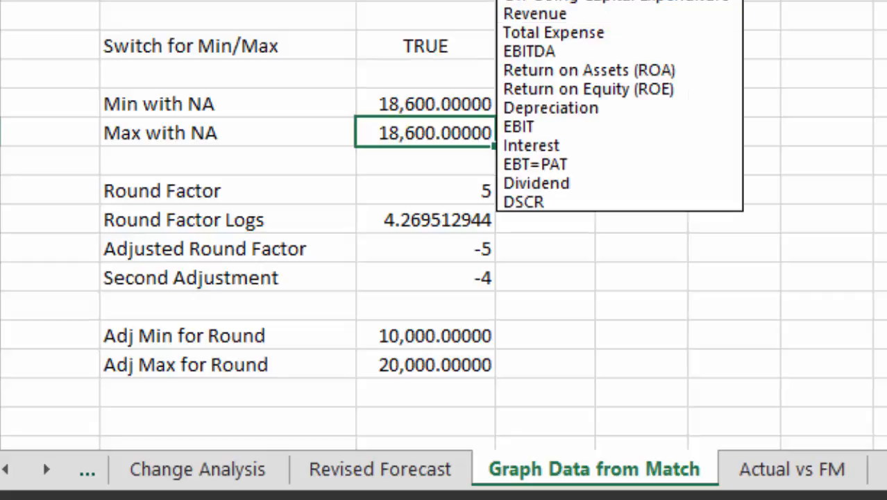
left_click(590, 0)
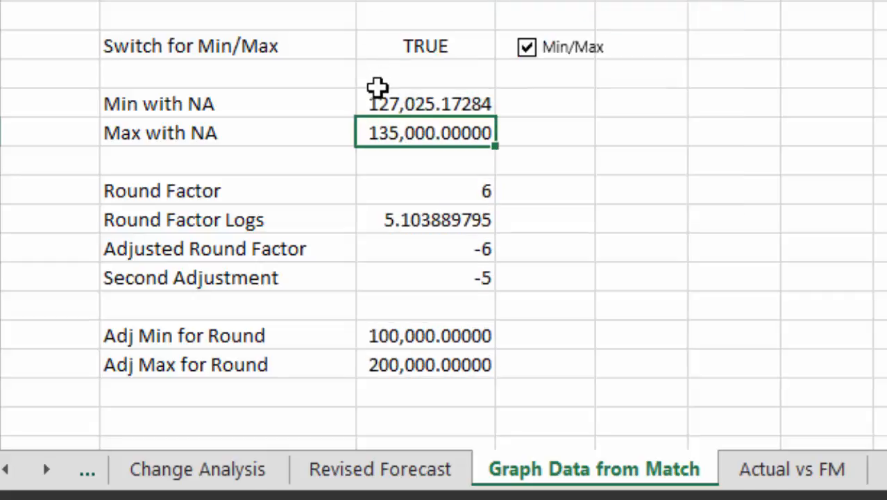
key("Down")
left_click(411, 224)
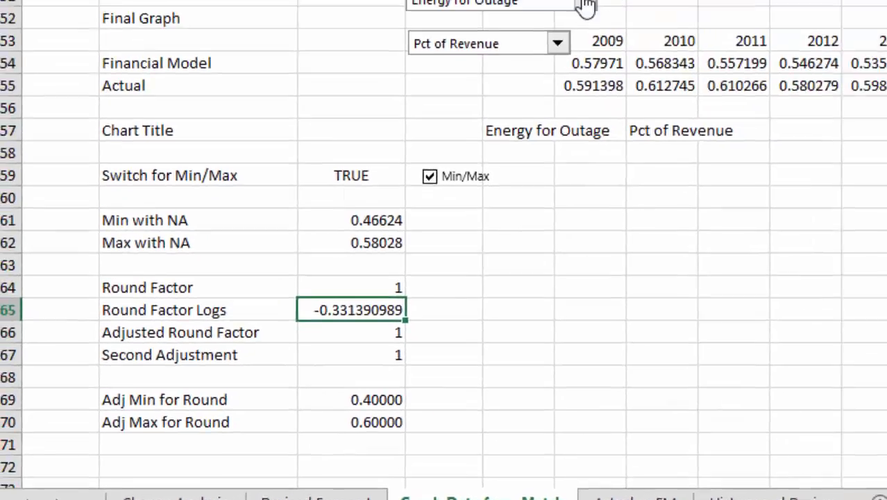
Step: Switch the Final Graph item to Insurance Expense to test the rounding calculations
left_click(503, 104)
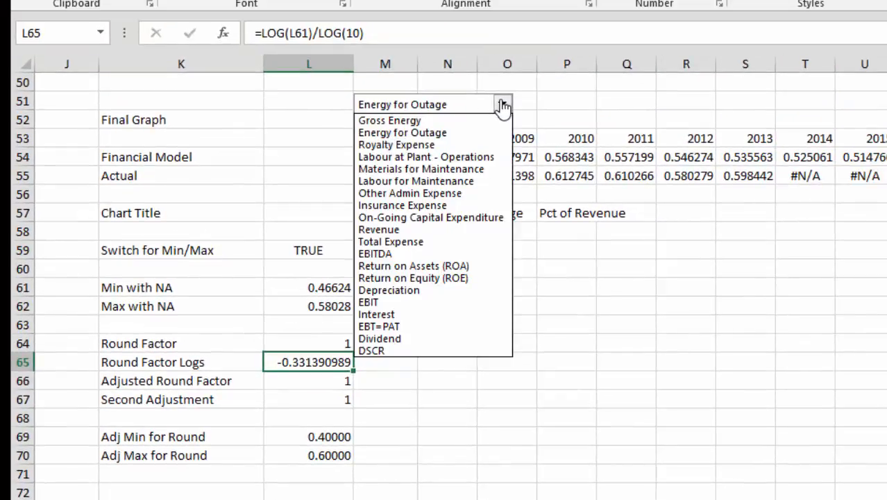
key("Down")
key("Down")
key("Down")
key("Down")
key("Down")
key("Down")
key("Return")
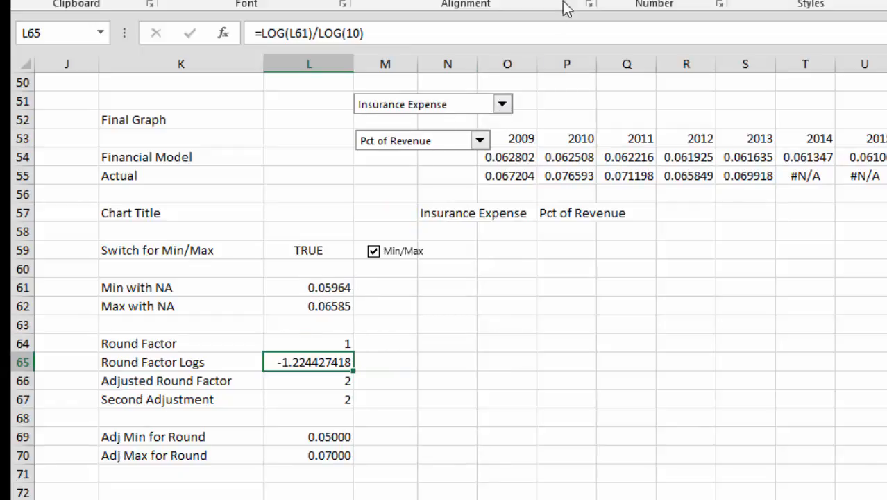
Step: Set the data basis to Pct of Energy and inspect the Adjusted Round Factor and Second Adjustment formulas
left_click(480, 143)
left_click(482, 168)
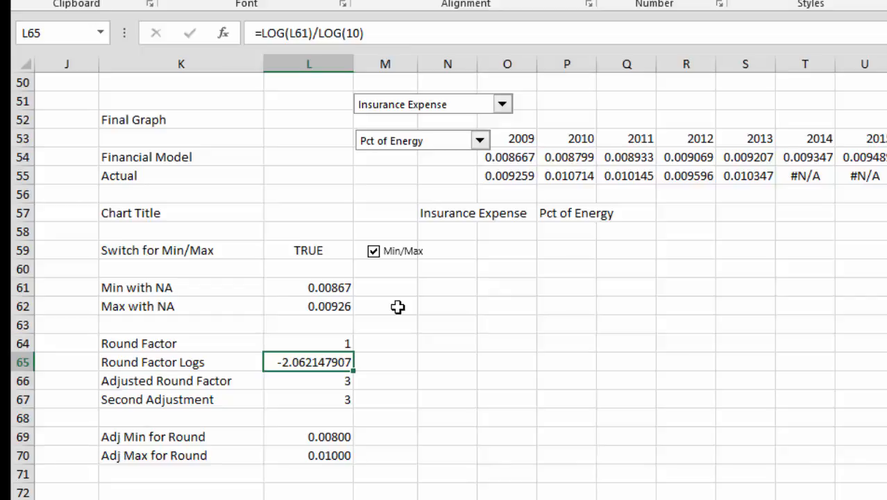
key("Down")
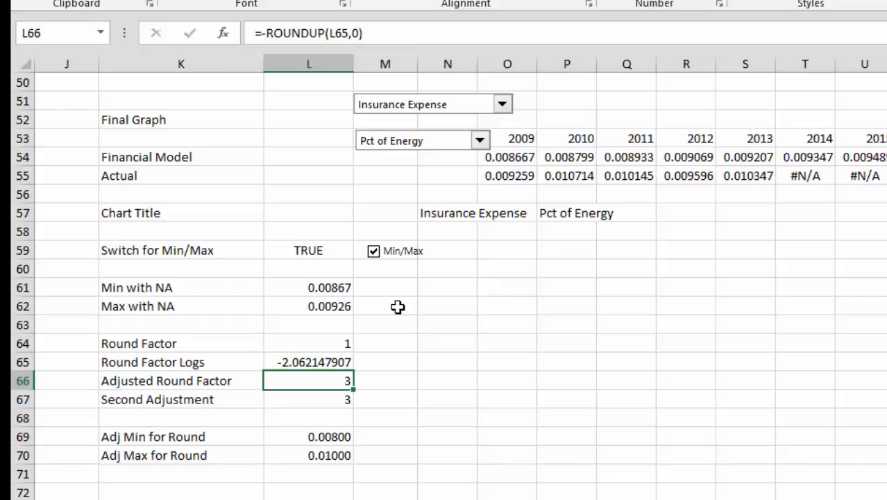
key("Down")
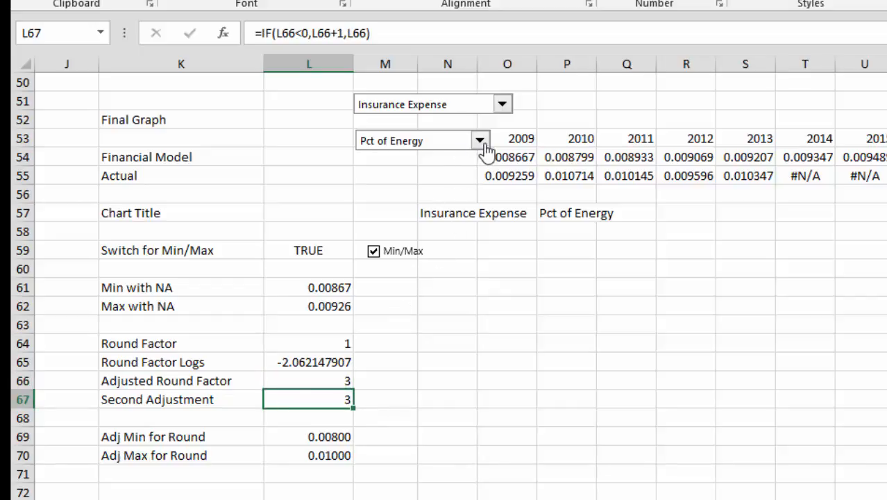
Step: Test the rounding with On-Going Capital Expenditure, and set the Final Graph item to Revenue
left_click(506, 104)
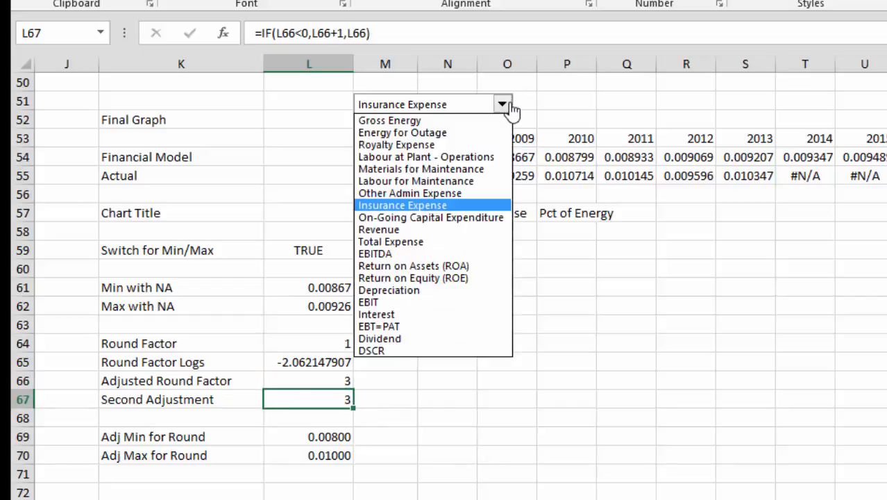
key("Down")
key("Return")
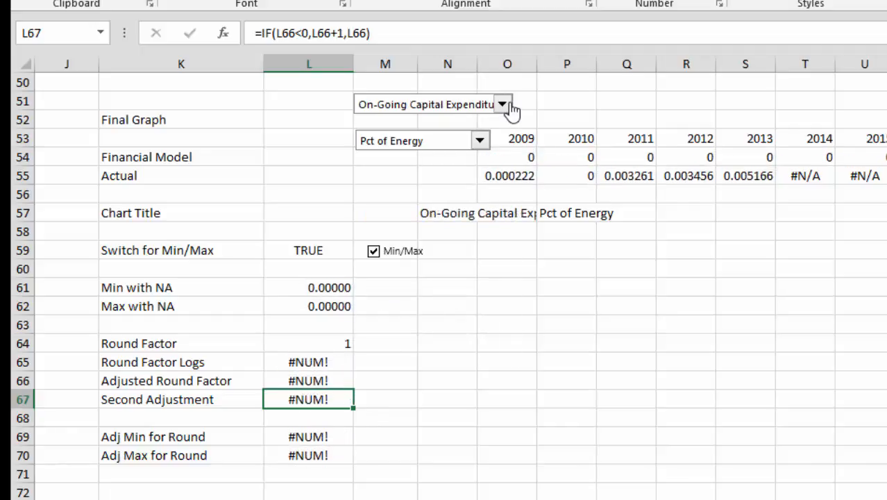
left_click(512, 109)
key("Down")
key("Return")
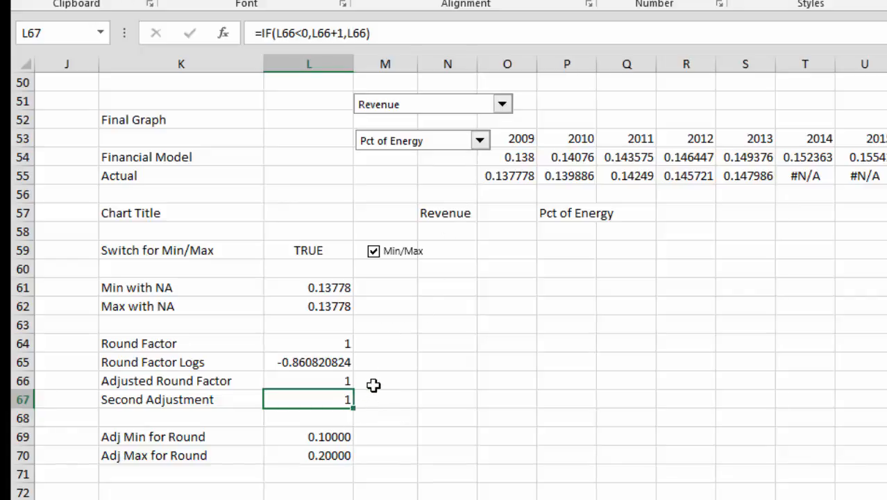
Step: Compare the Adjusted Round Factor formula in L66 with the Second Adjustment formula in L67
key("Up")
key("Down")
key("Up")
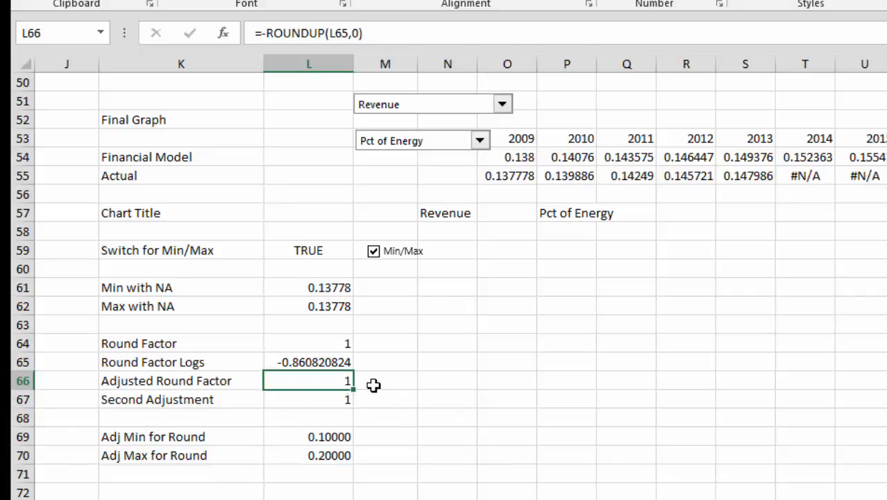
key("Down")
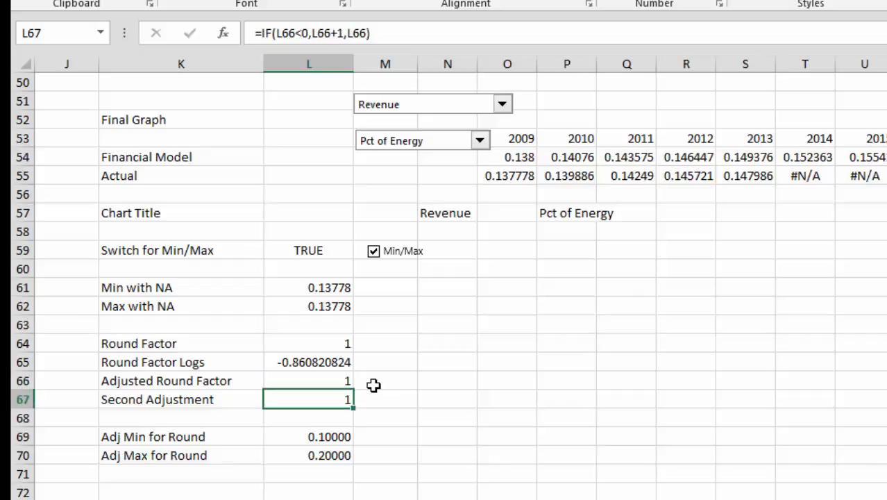
Step: Cycle the Revenue data basis through Pct of Revenue and Pct of Expense, ending on Raw Data
left_click(480, 141)
key("Down")
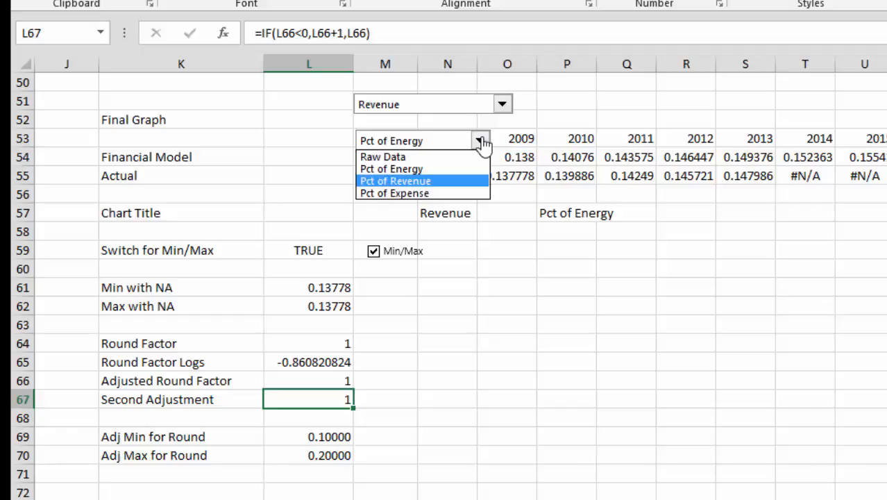
key("Return")
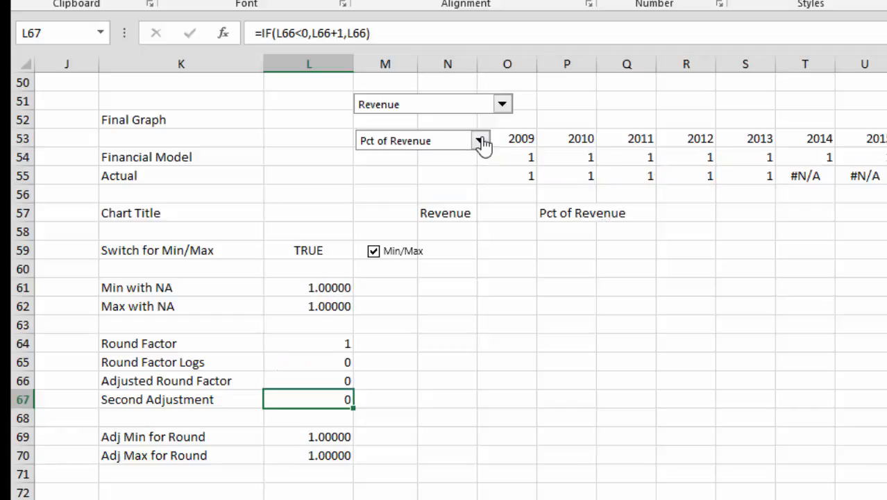
left_click(479, 141)
key("Down")
key("Return")
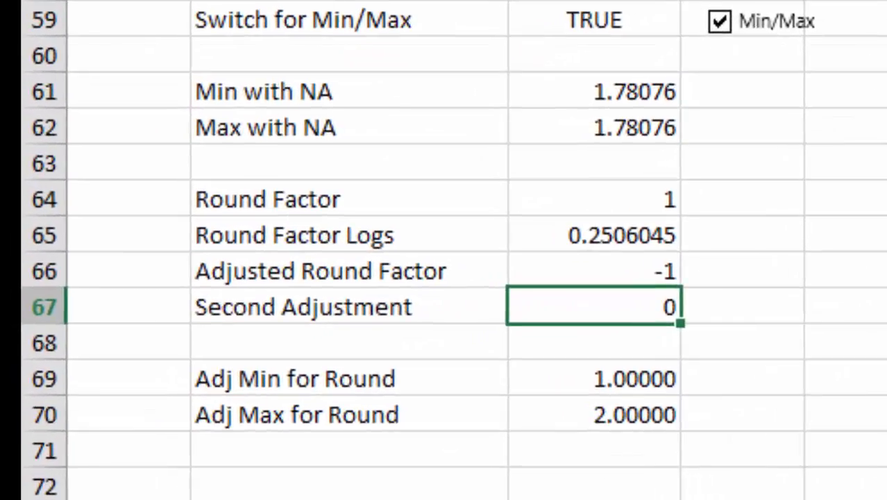
key("Return")
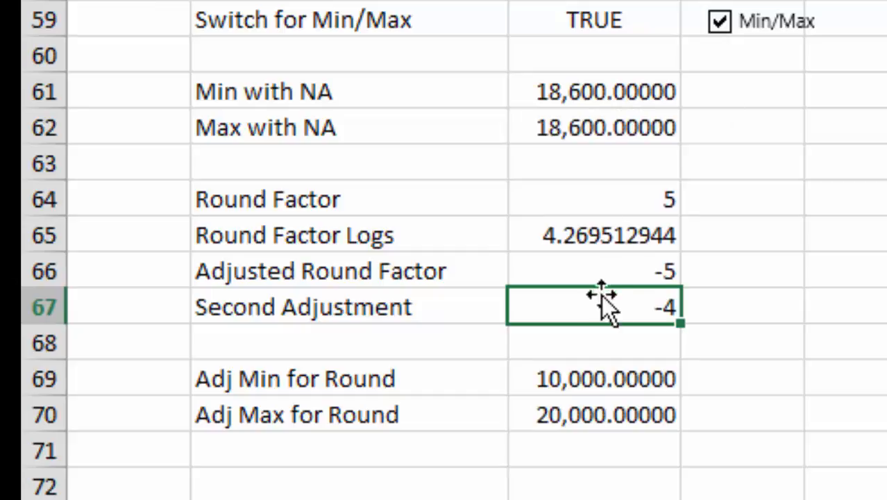
Step: Inspect the Adj Min for Round and Adj Max for Round formulas, and return to the Second Adjustment cell
left_click(608, 380)
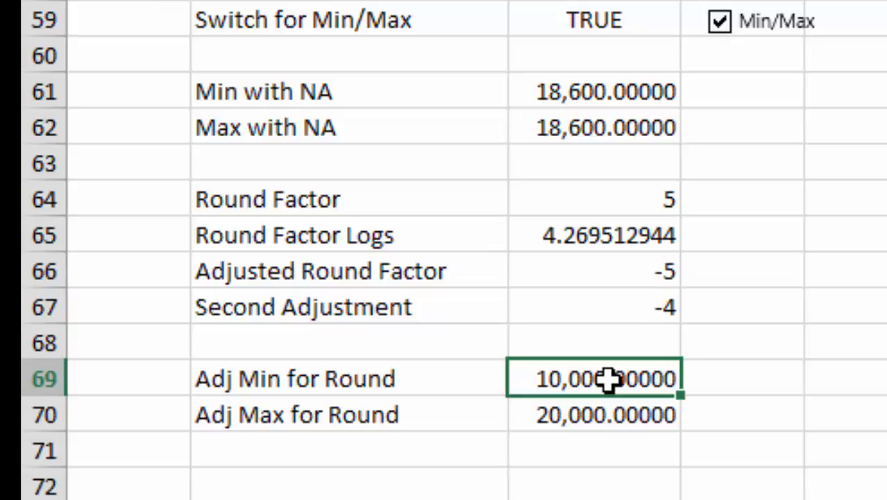
key("F2")
key("Return")
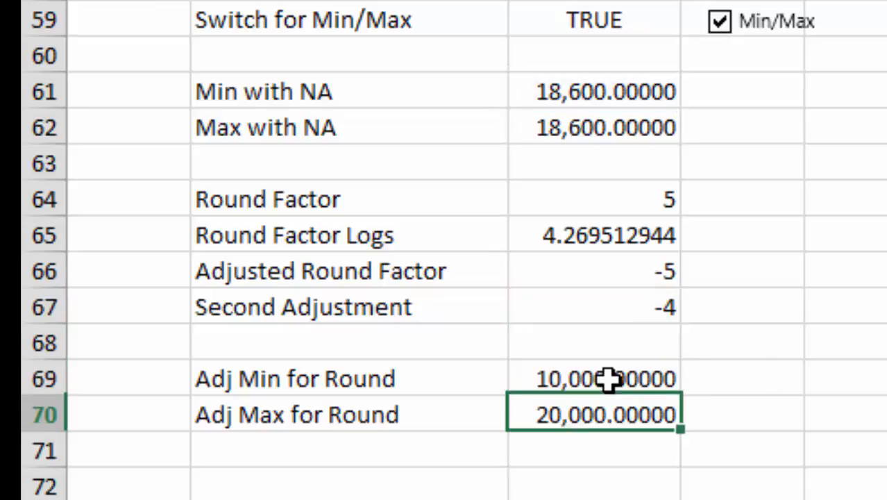
key("F2")
key("Return")
key("Up")
key("Up")
key("Up")
key("Up")
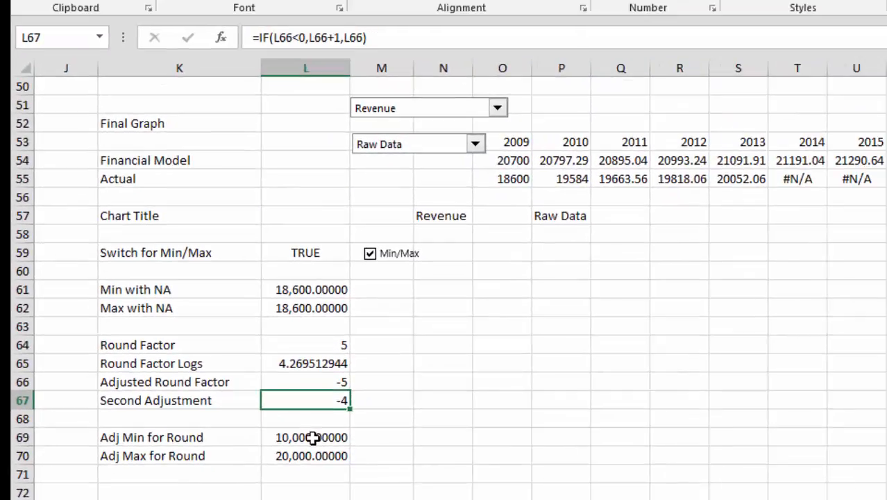
Step: Review the formulas in the Adjusted Round Factor and Second Adjustment cells
key("Up")
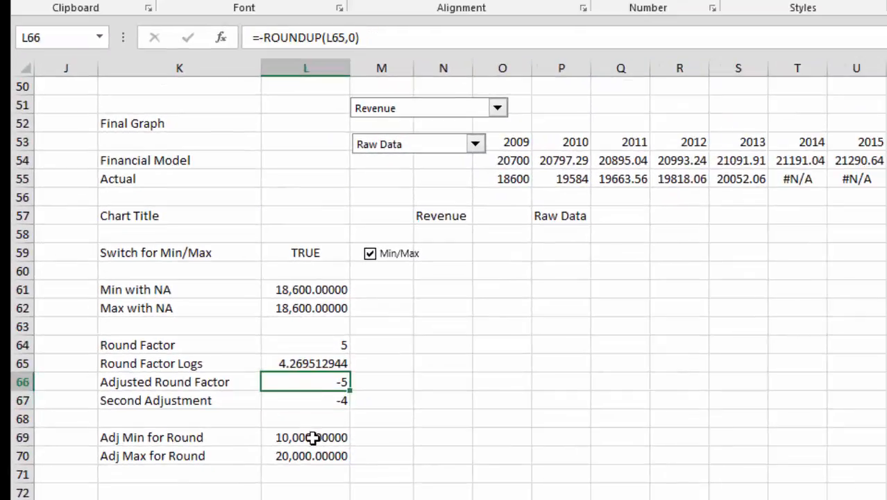
key("Up")
key("Down")
key("Down")
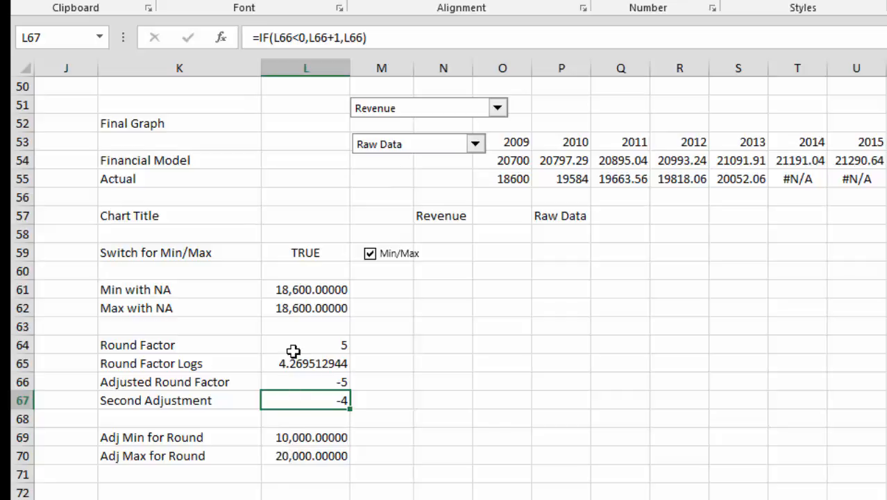
Step: Test the rounding on Revenue with Pct of Energy and Pct of Revenue, ending on Pct of Expense
left_click(475, 145)
key("Down")
key("Return")
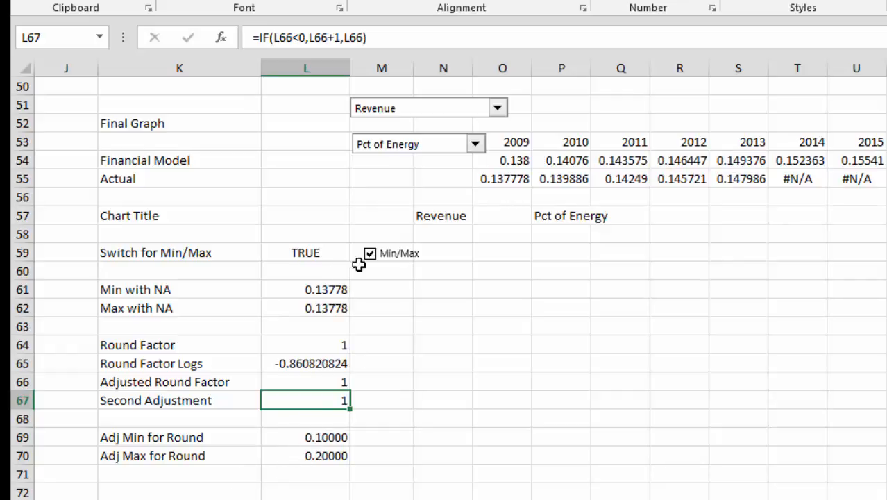
left_click(476, 145)
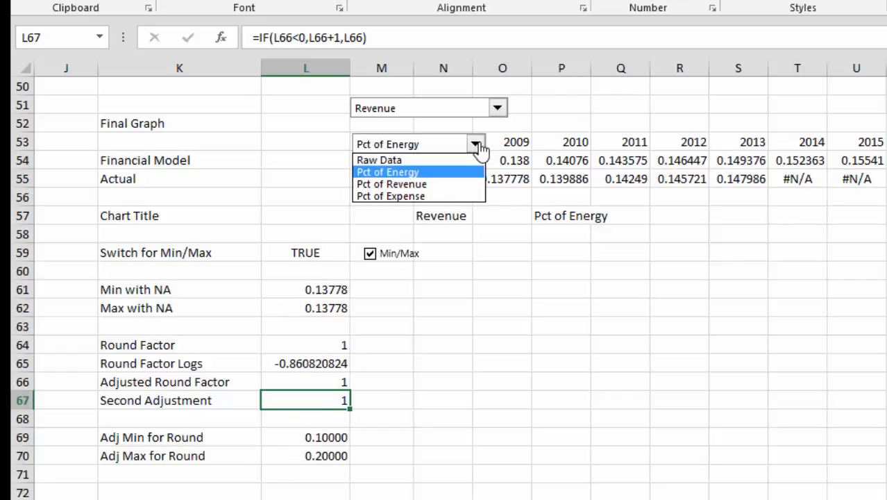
key("Down")
key("Return")
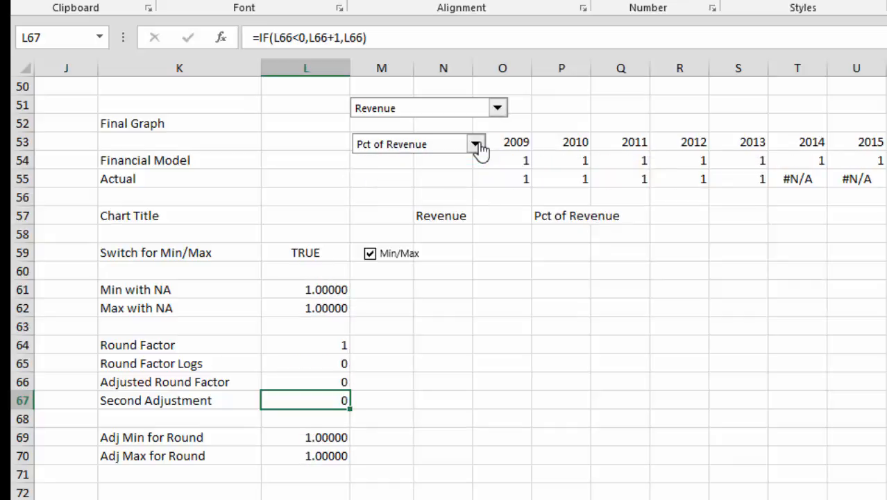
left_click(476, 145)
key("Down")
key("Return")
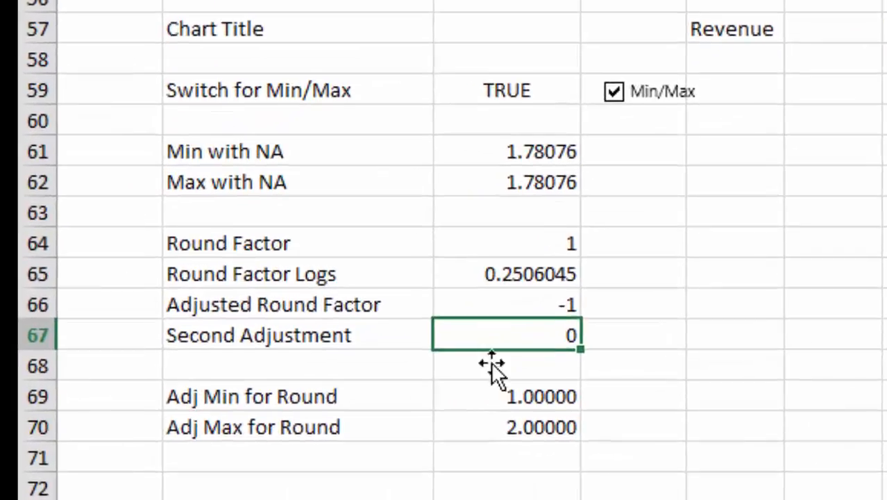
Step: Show the Round Factor Logs formula beside its value in M65 with FORMULATEXT, and fill it down through the Second Adjustment row
key("Up")
key("Up")
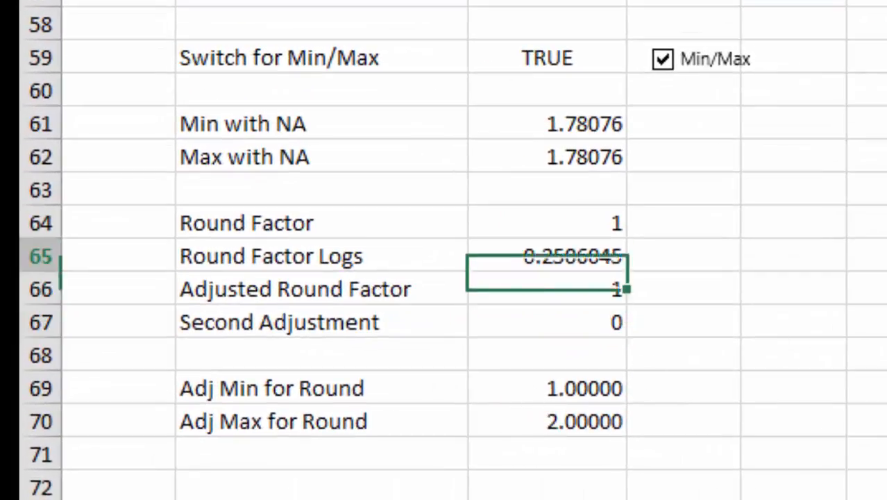
key("Down")
key("Up")
key("Up")
key("Right")
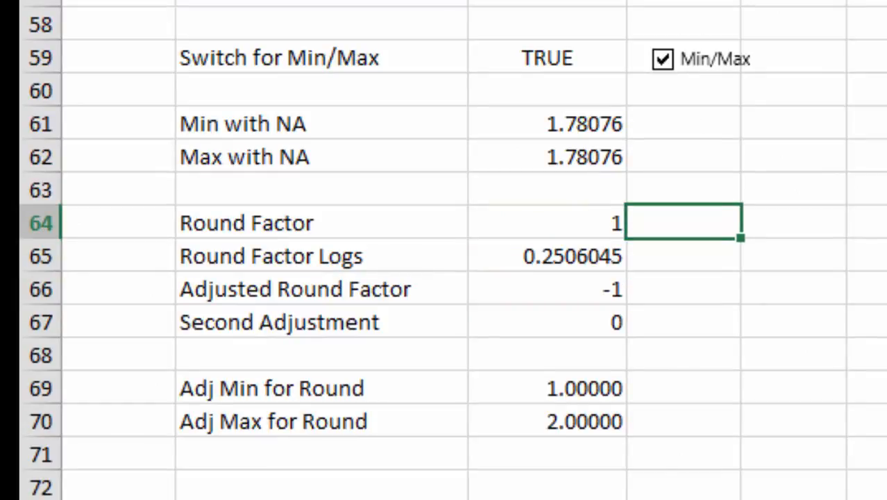
key("Down")
type("=")
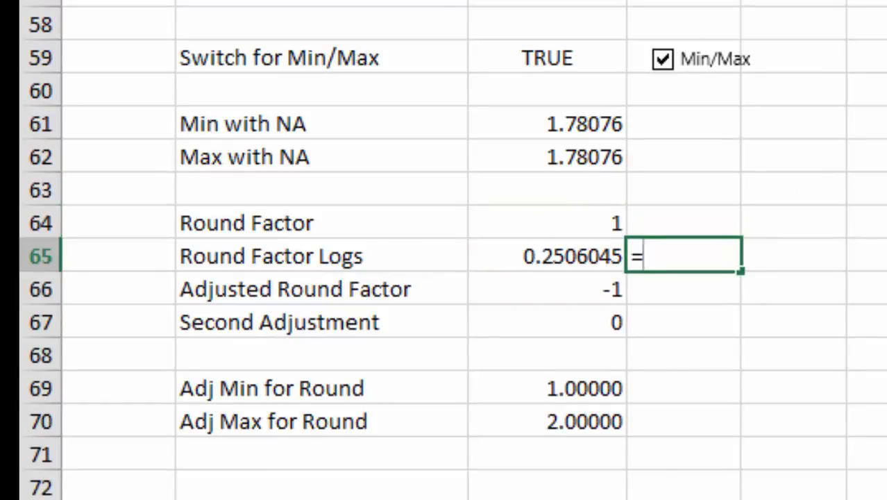
type("fo")
key("Down")
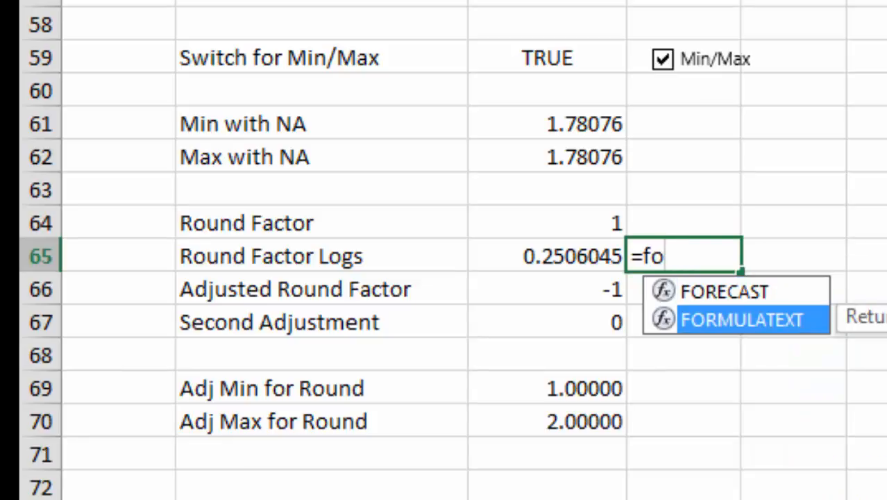
key("Tab")
key("Left")
key("Return")
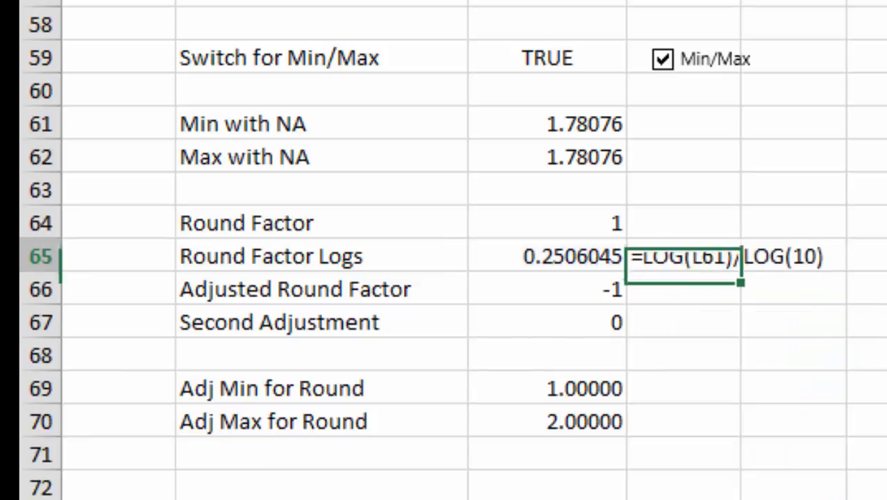
key("shift+Down")
key("ctrl+d")
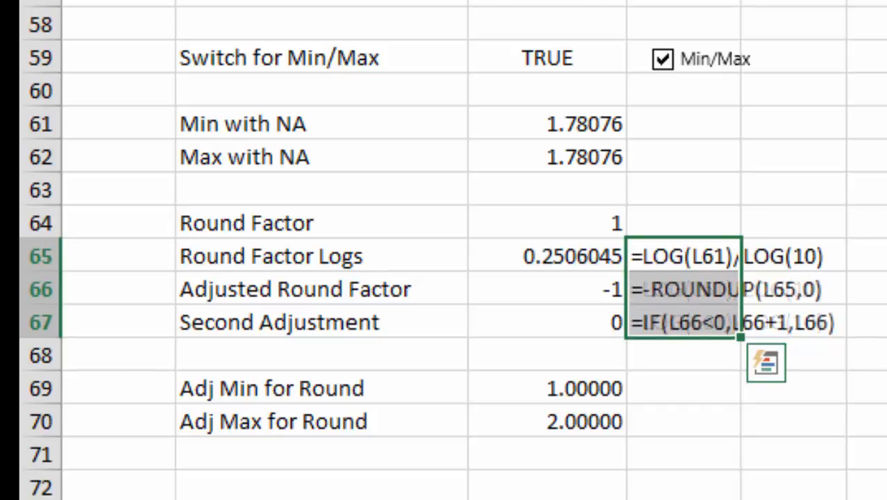
Step: Label the cells beside the Adj Min for Round and Adj Max for Round values as adj min and adj max
key("Down")
key("Down")
key("Down")
key("Down")
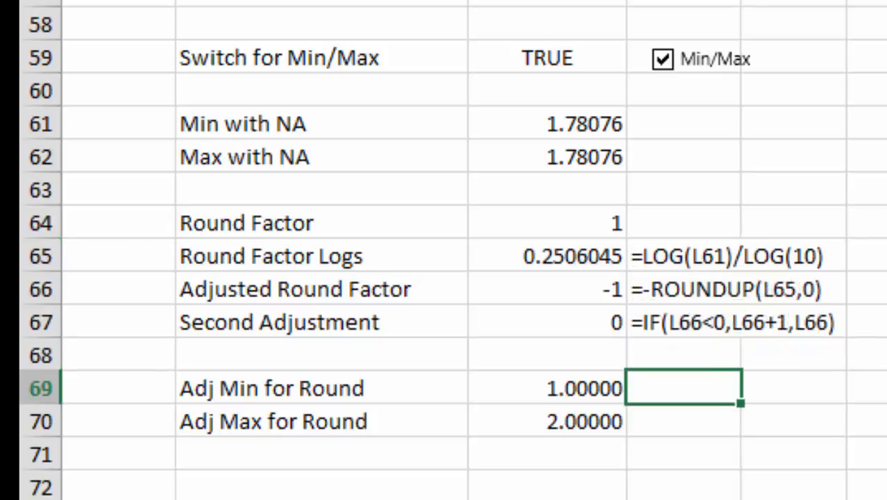
key("Left")
key("Left")
key("Left")
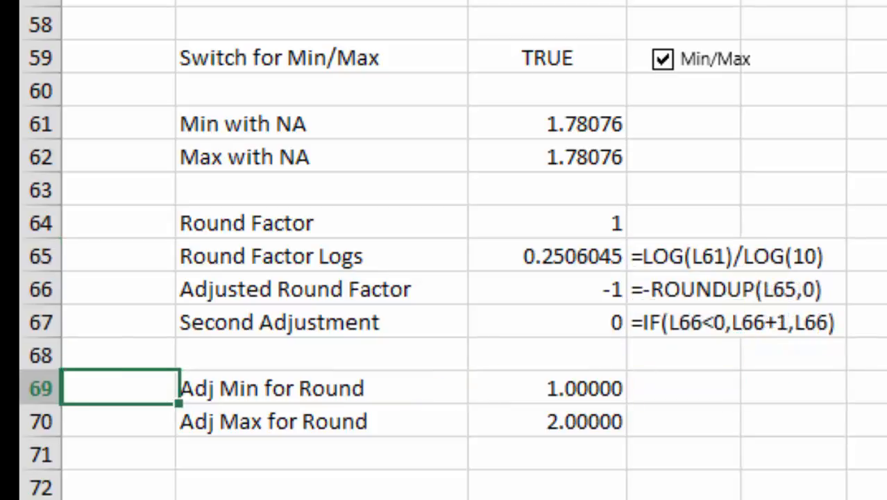
key("Right")
key("Right")
key("Left")
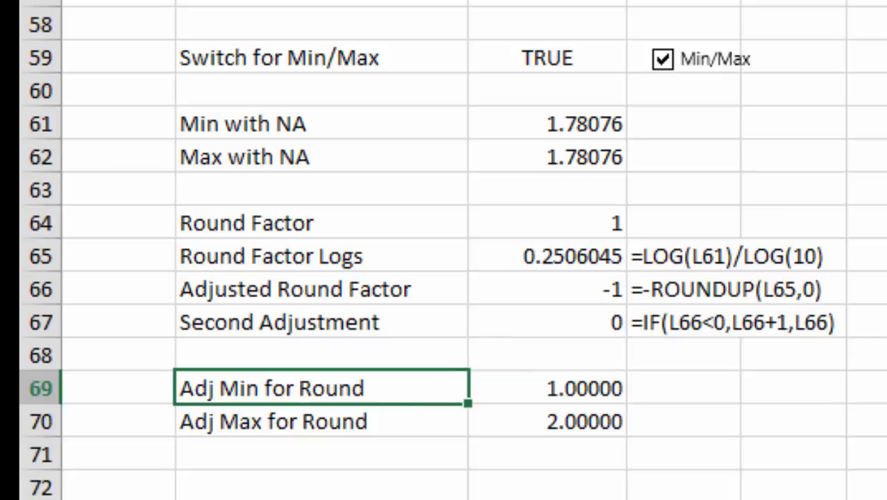
key("Down")
key("Down")
key("Up")
key("Up")
key("Right")
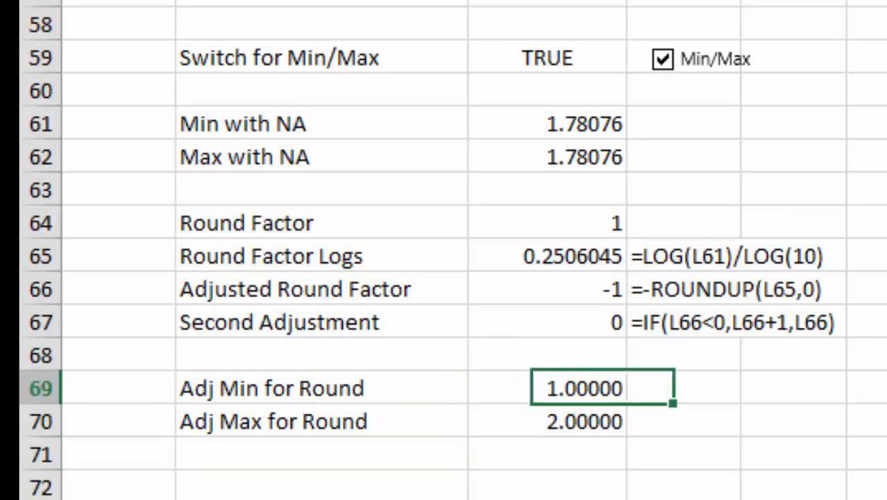
key("Right")
type("ad")
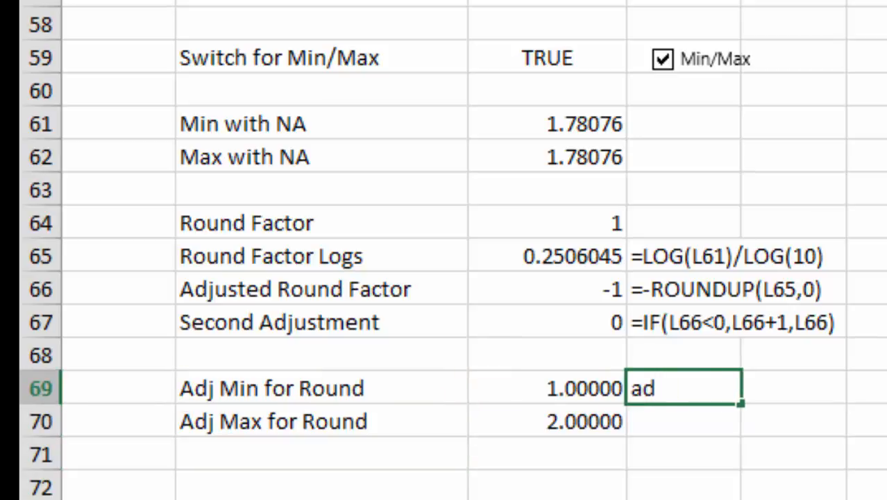
type("j min")
key("Return")
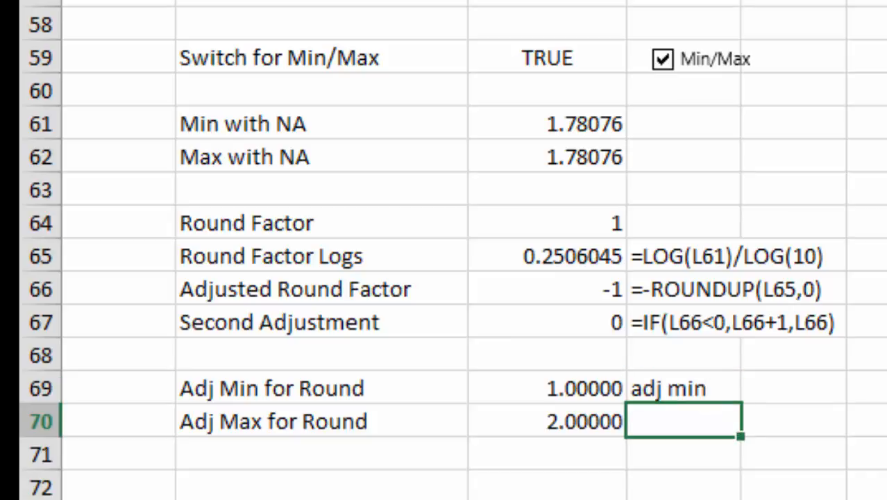
type("adj")
type("max")
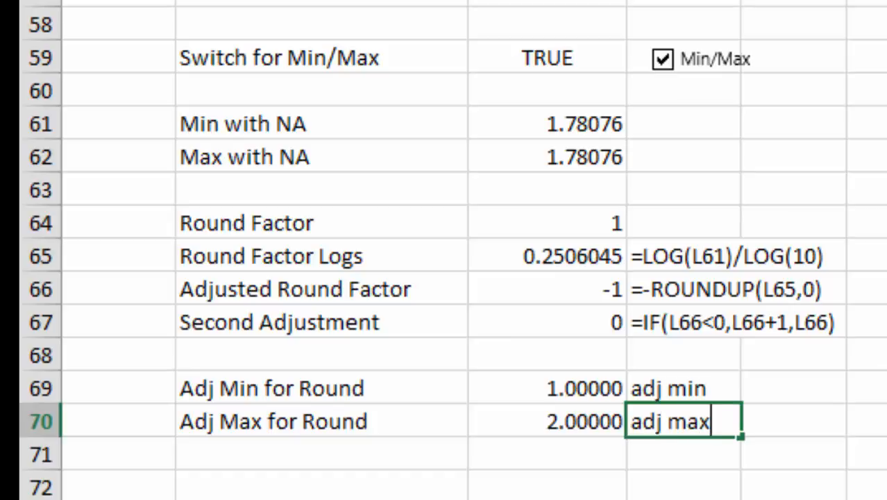
key("Return")
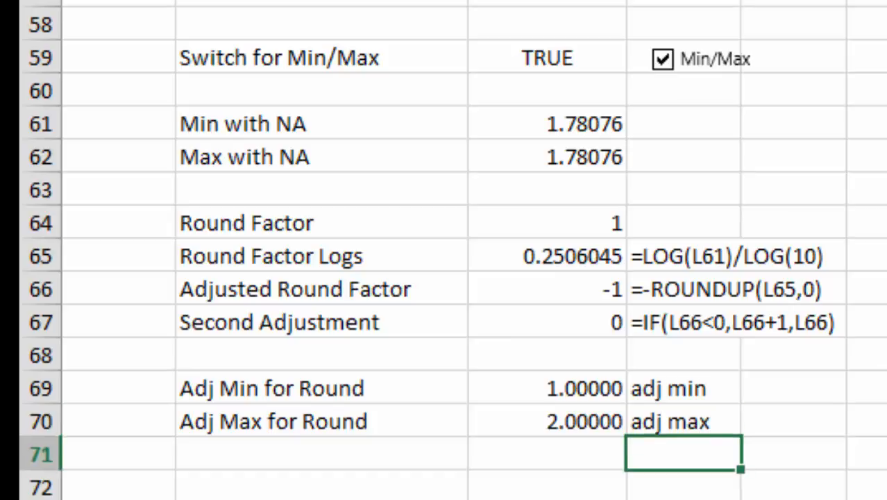
Step: Try to create range names for the Adj Min and Adj Max for Round values from the labels beside them
key("Up")
key("Up")
key("Left")
key("shift+Down")
key("shift+Right")
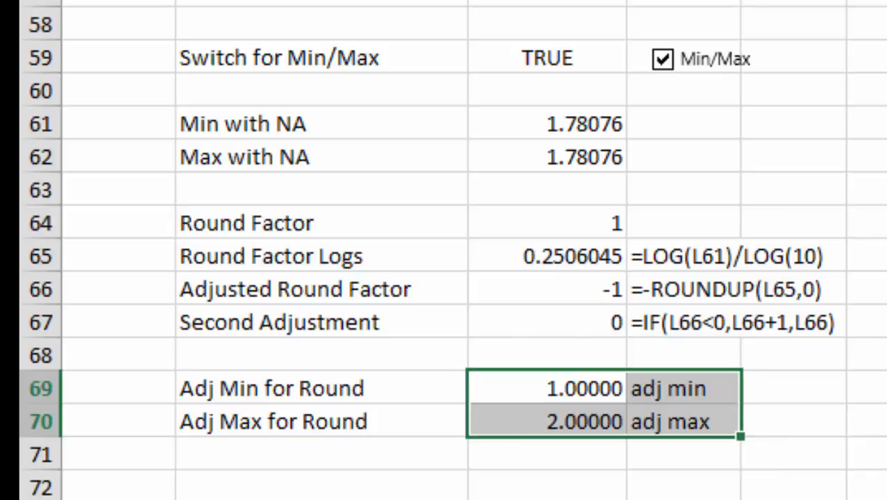
key("Return")
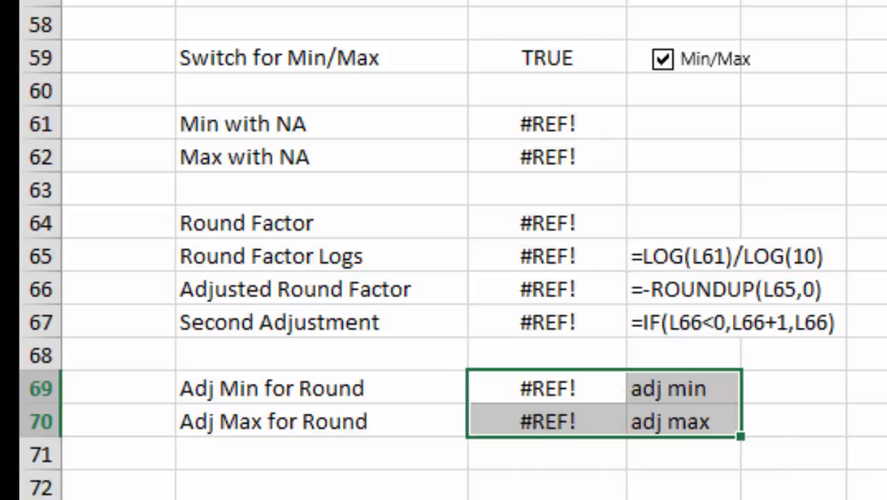
Step: Change the label beside the Adj Min for Round value to min adj
left_click(886, 322)
key("ctrl+Left")
key("Down")
key("Down")
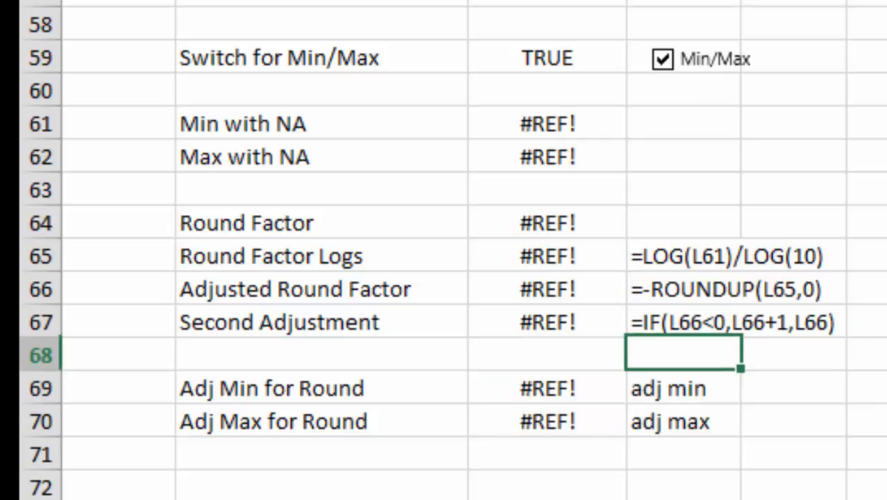
type("Adjusted")
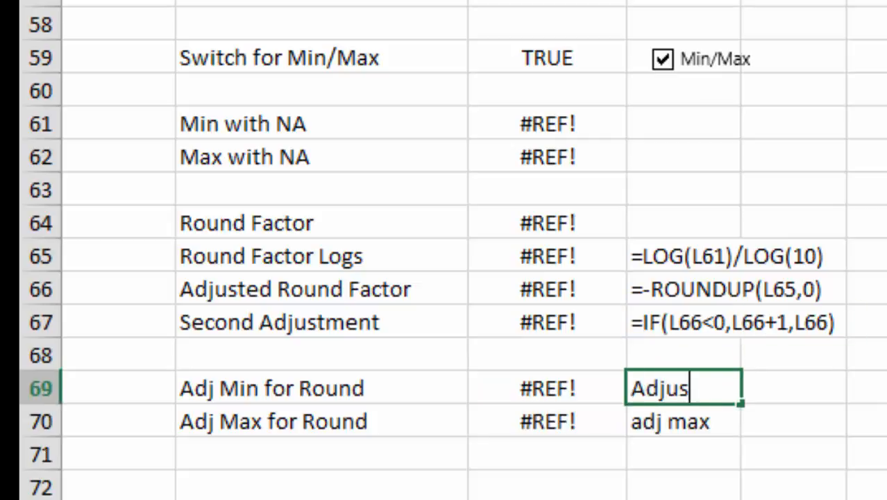
key("BackSpace")
key("BackSpace")
key("BackSpace")
key("BackSpace")
key("BackSpace")
key("BackSpace")
key("BackSpace")
key("BackSpace")
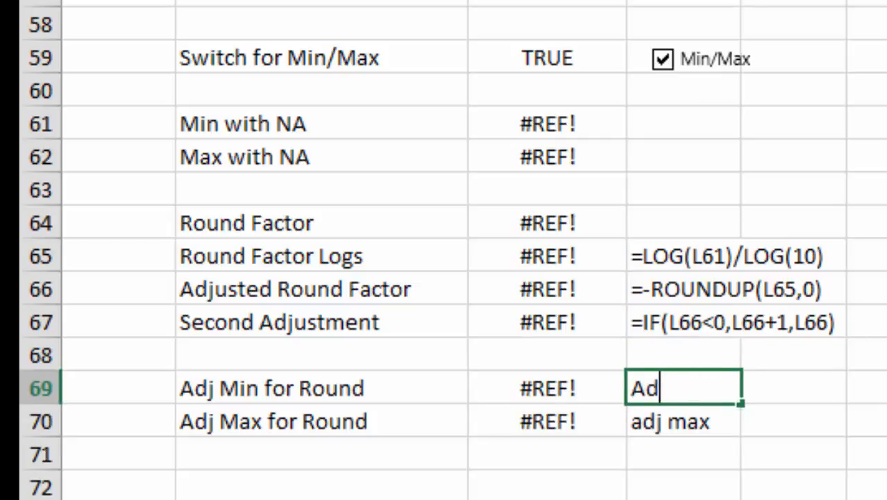
type("min a")
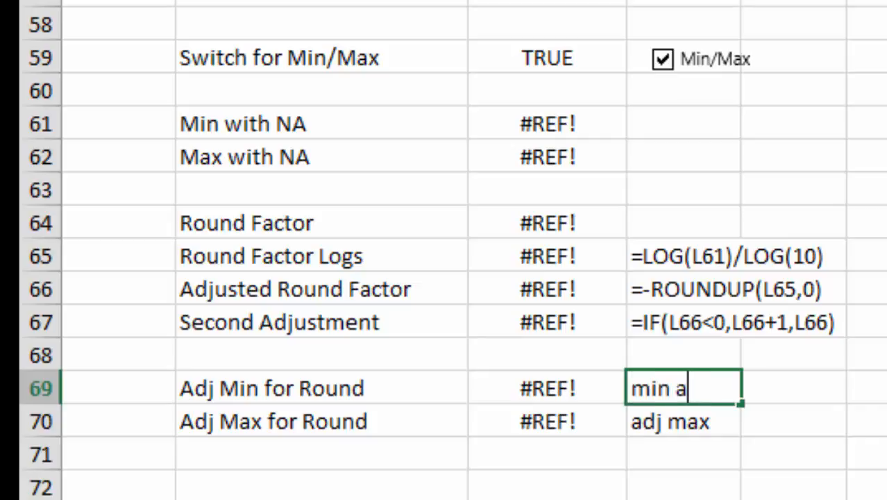
key("BackSpace")
type("adj")
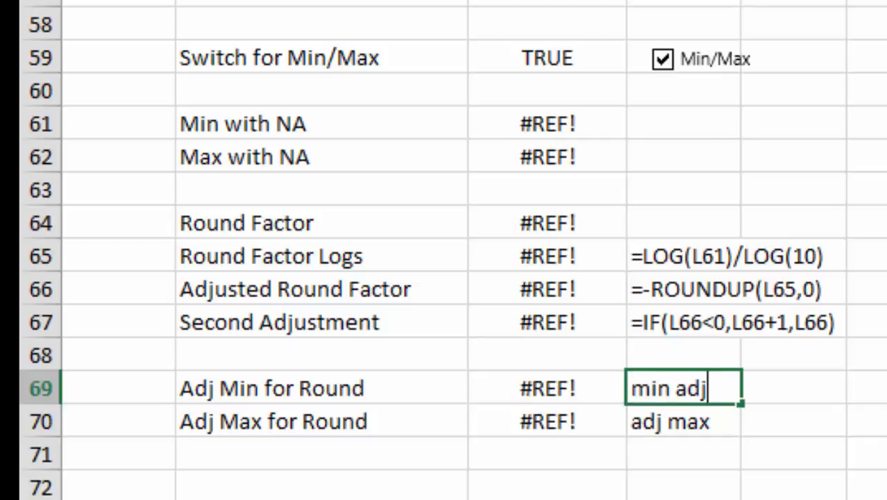
key("Return")
Step: Change the label beside the Adj Max for Round value to max adj
type("min")
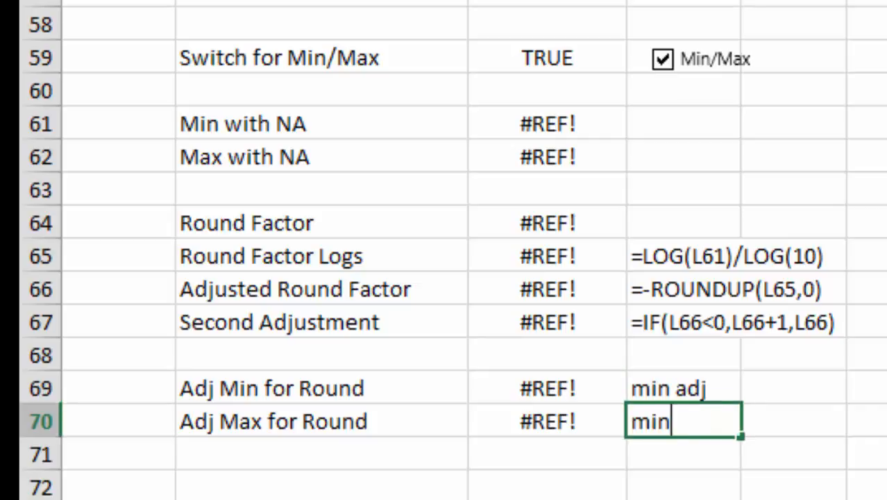
key("BackSpace")
key("BackSpace")
key("BackSpace")
type("ax adj")
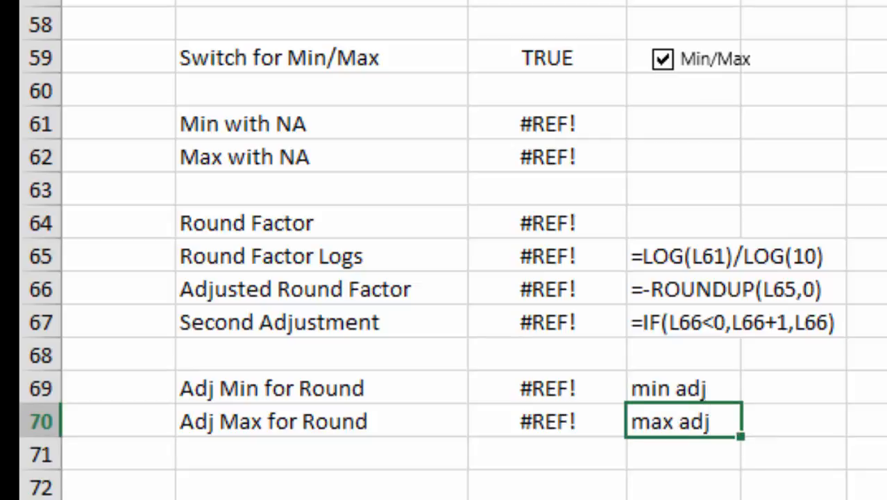
key("Return")
Step: Delete the adj_max and adj_min range names from the workbook
key("Up")
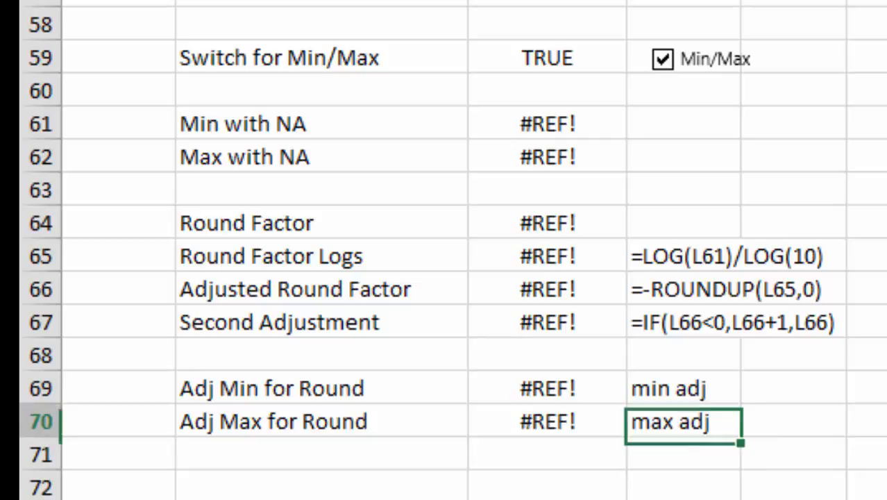
key("Up")
key("Left")
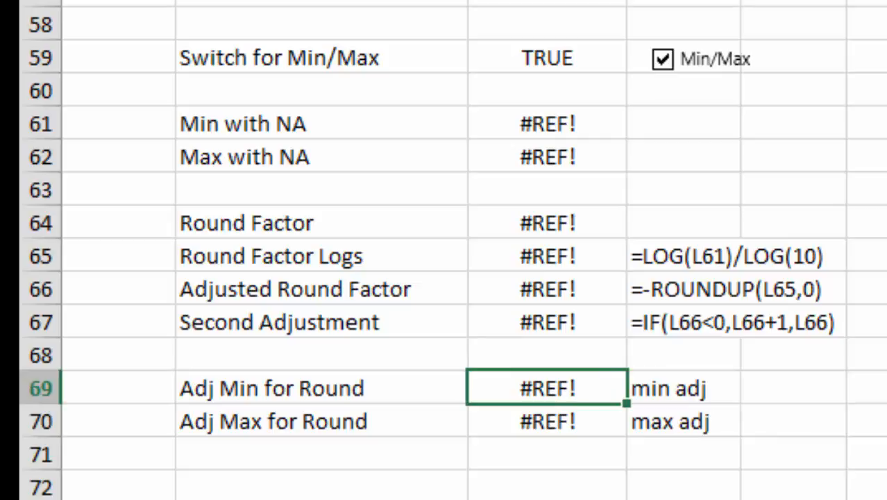
key("Right")
key("Up")
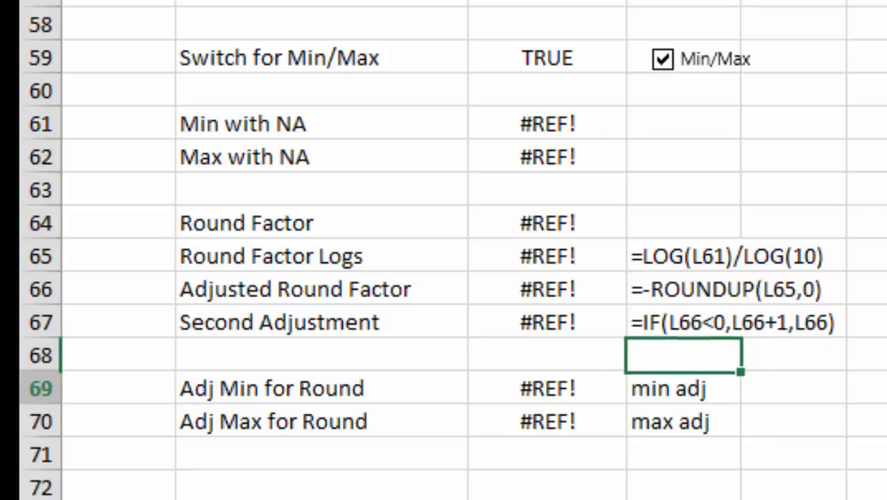
key("Down")
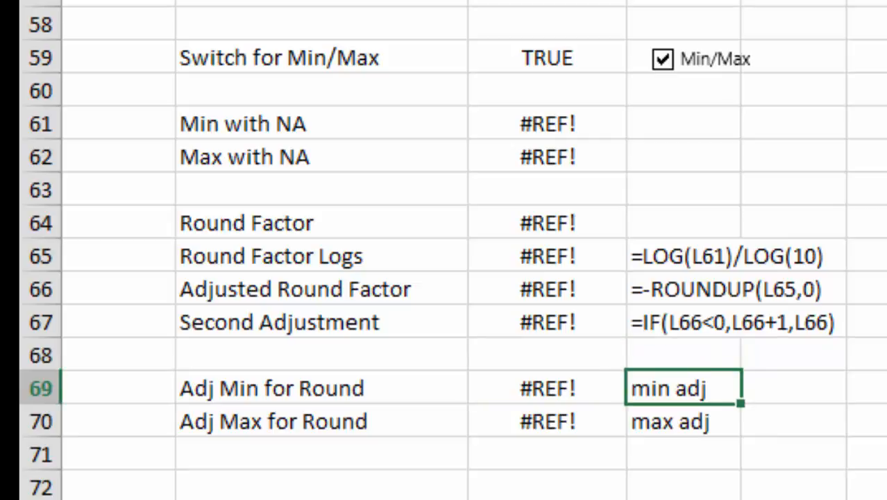
key("ctrl+F3")
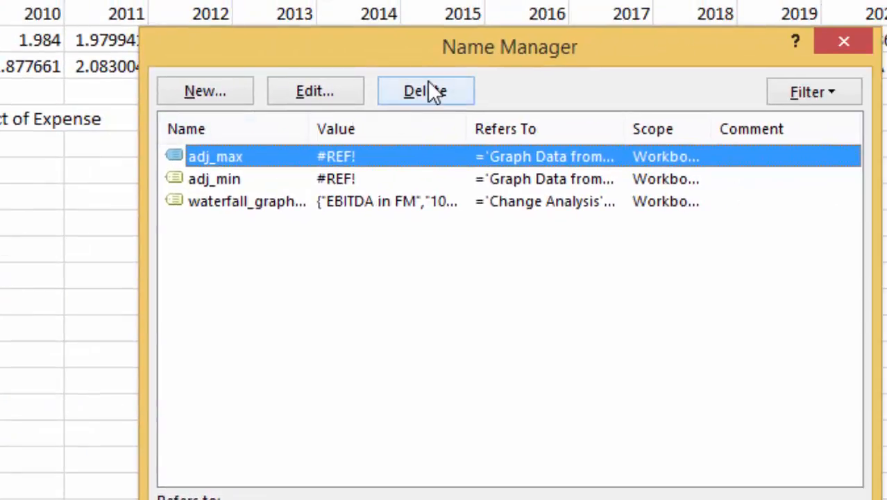
left_click(431, 91)
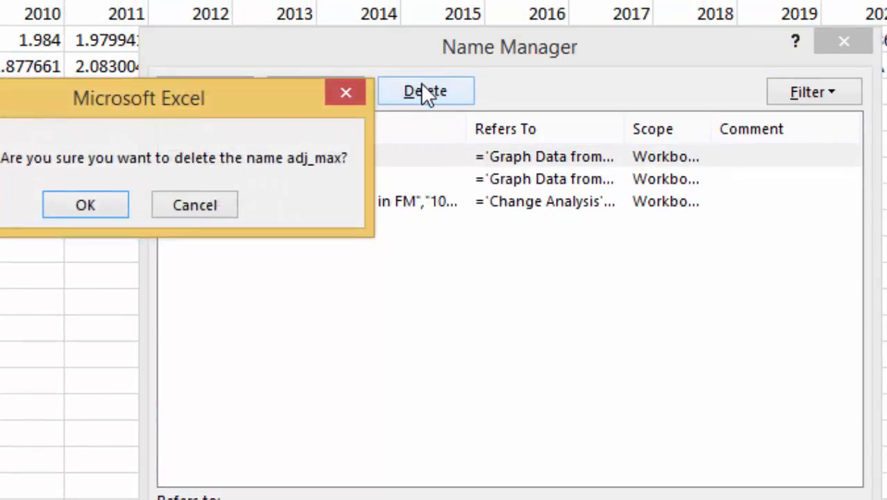
left_click(82, 206)
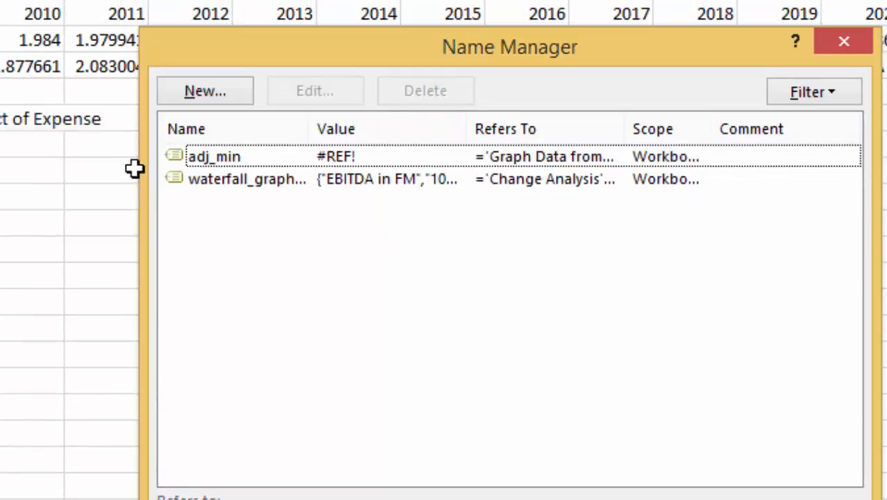
left_click(226, 154)
left_click(405, 95)
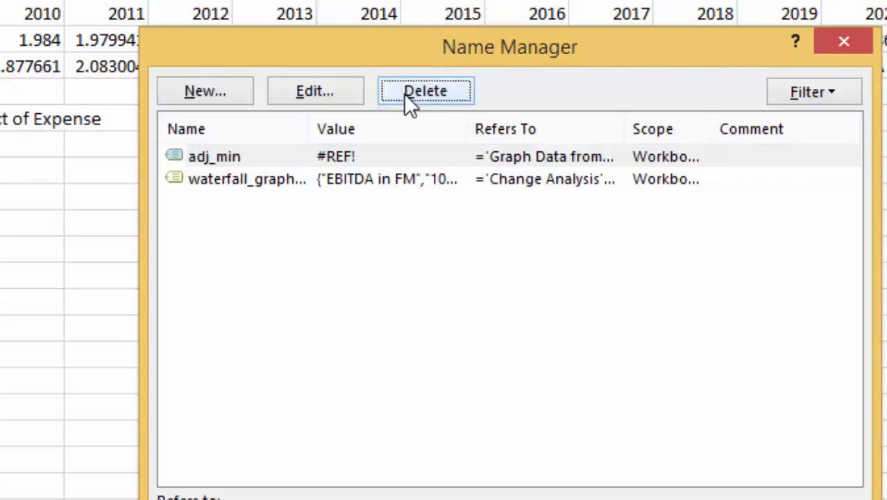
left_click(74, 208)
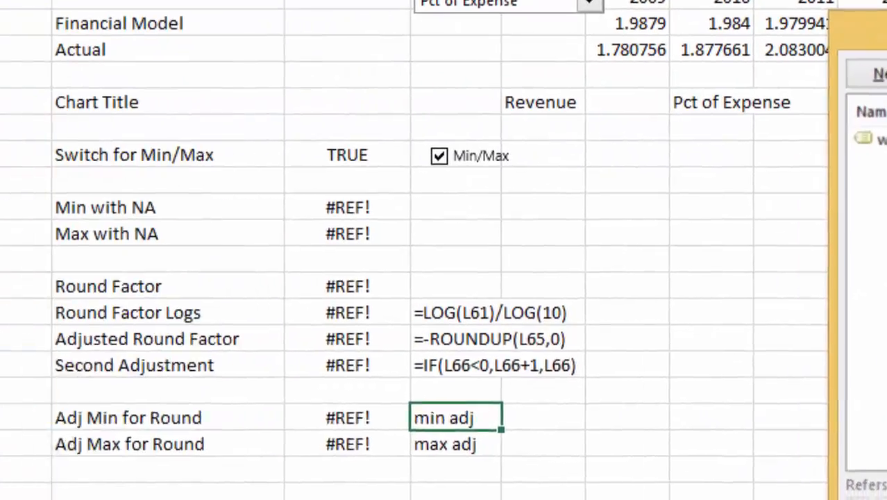
key("Escape")
Step: Create range names for the Adj Min and Adj Max for Round values from their min adj and max adj labels
key("Left")
key("shift+Down")
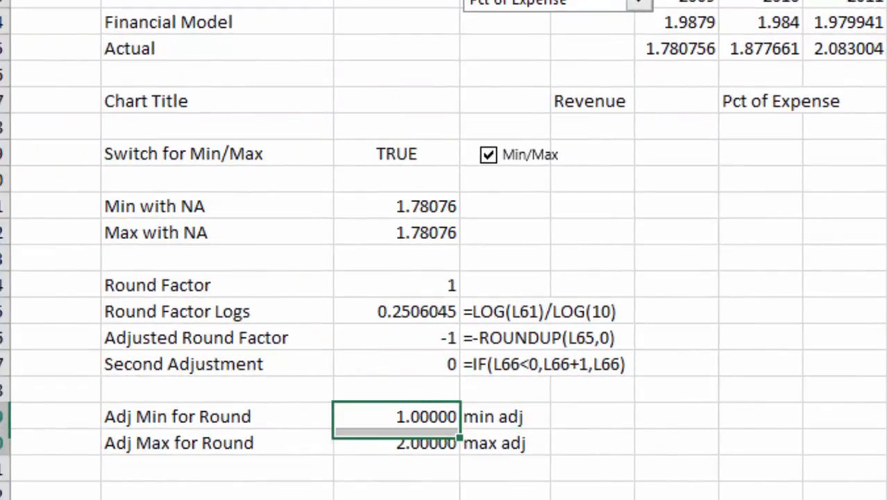
key("shift+Right")
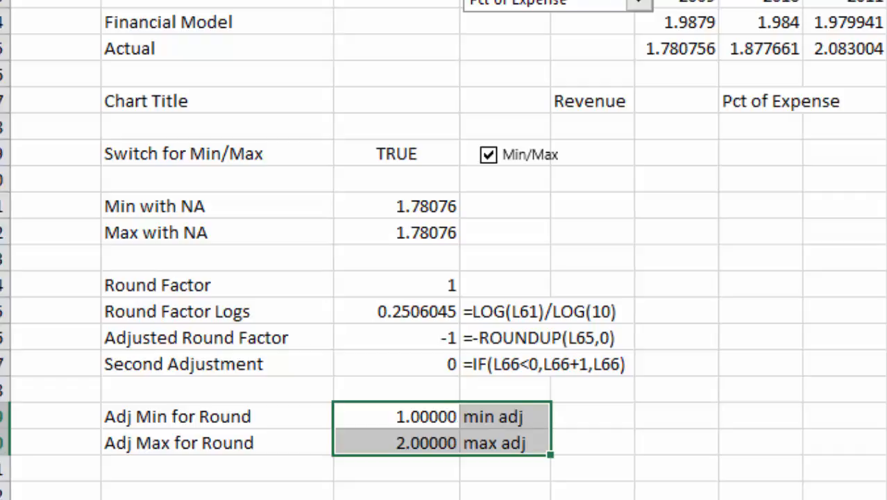
key("Left")
key("Right")
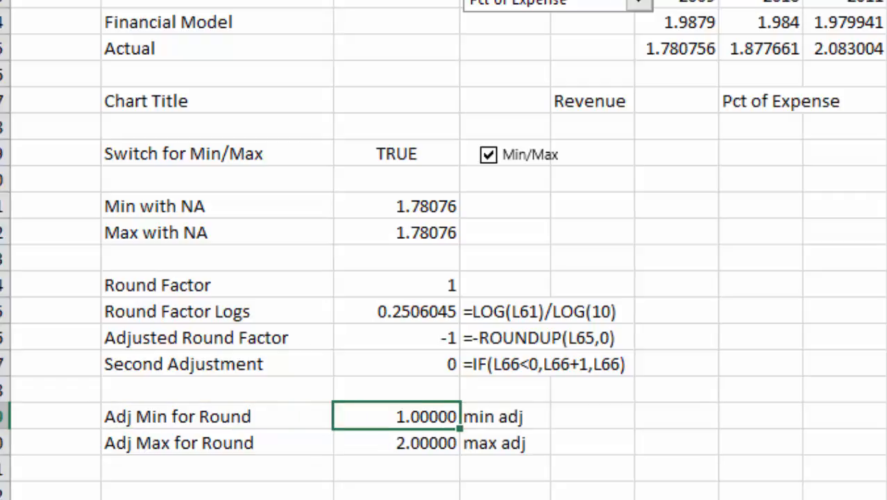
key("Down")
key("Up")
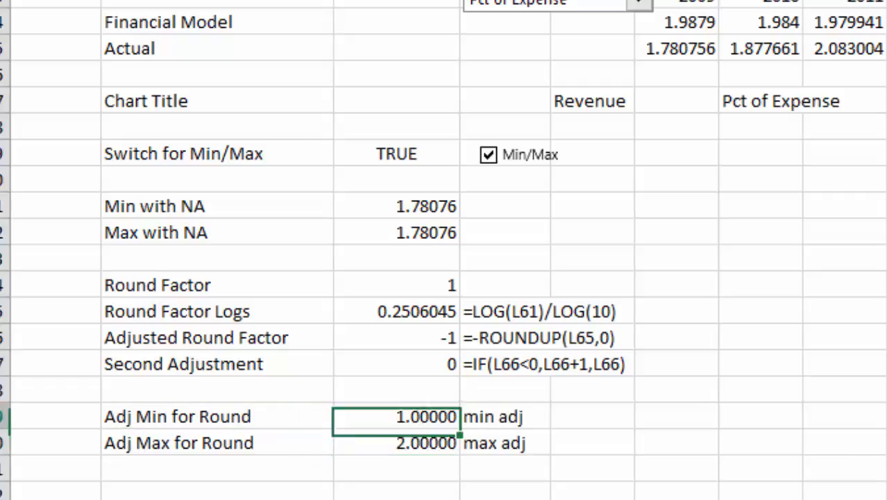
key("Right")
key("Left")
key("Down")
key("Down")
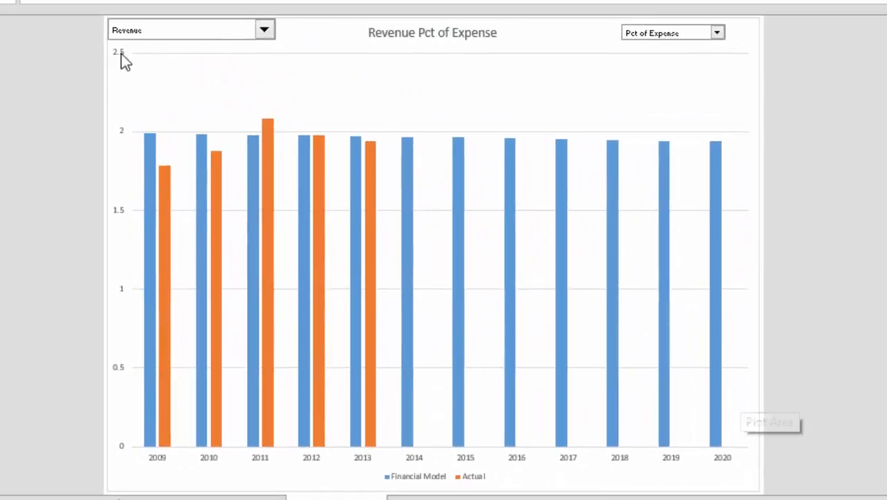
Step: Start recording a macro named Macro1, stored in This Workbook, on the Actual vs FM chart sheet
left_click(120, 132)
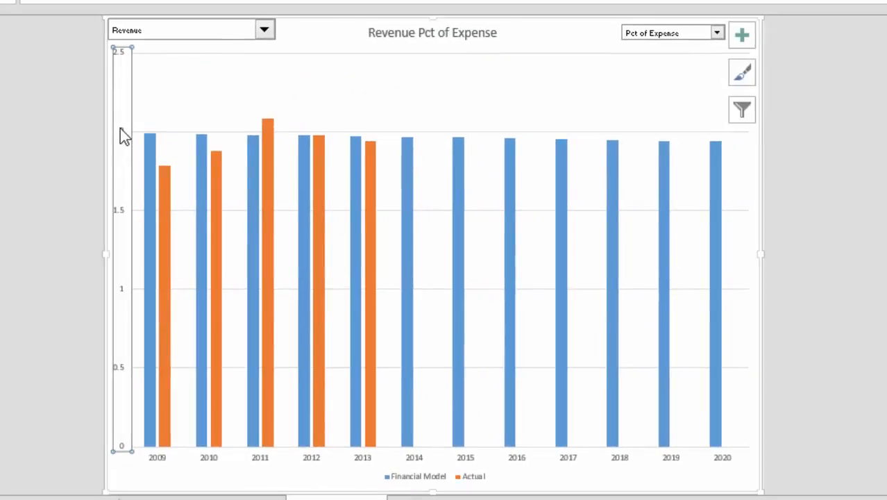
left_click(19, 233)
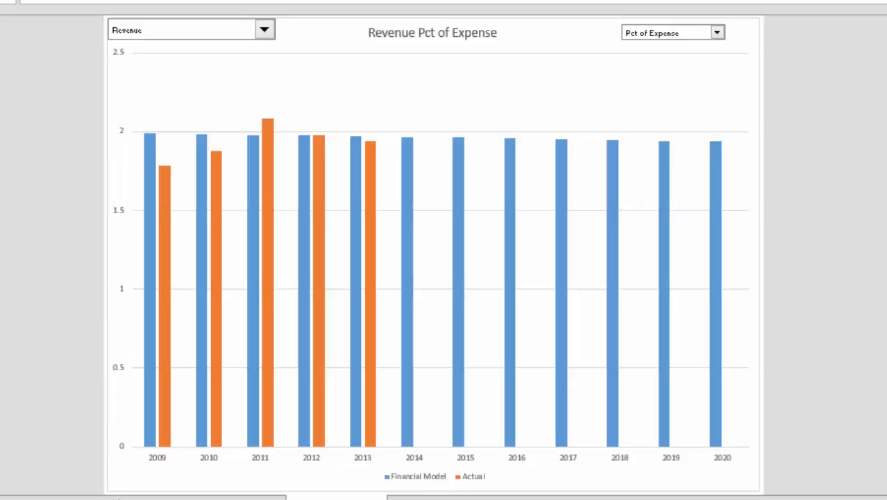
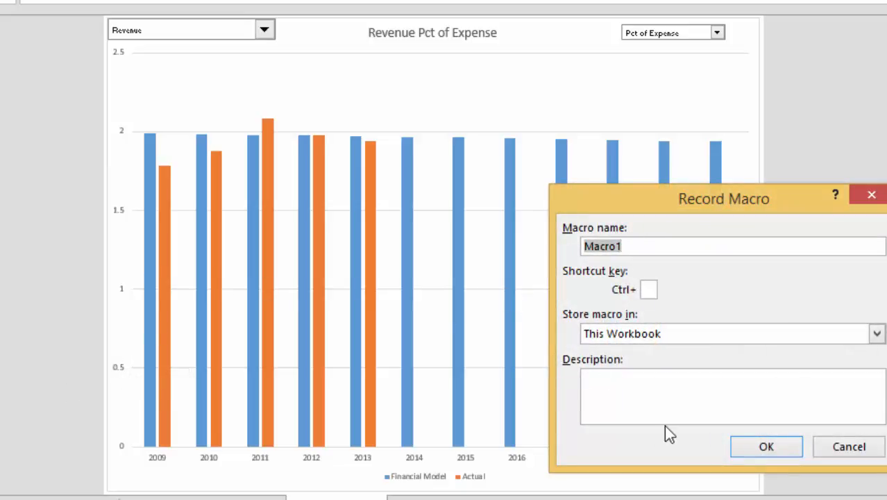
left_click(781, 446)
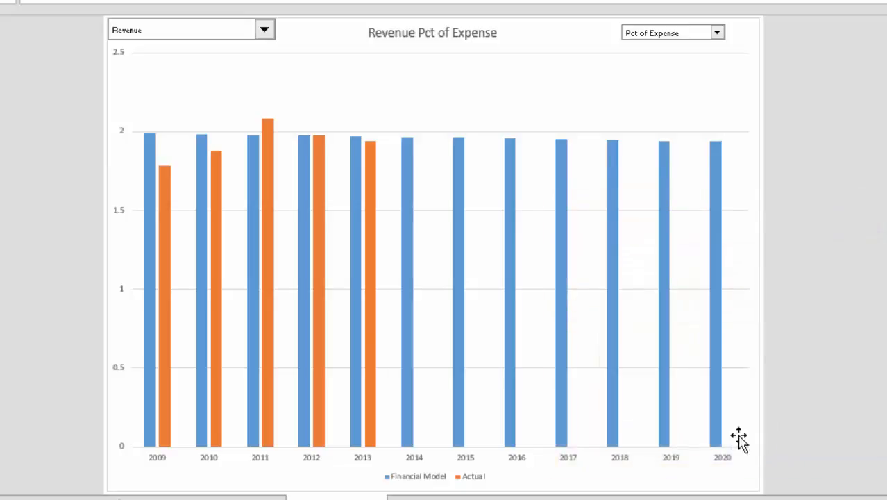
Step: Set the chart's vertical value axis bounds to a minimum of 1.0 and a maximum of 3.0
left_click(120, 217)
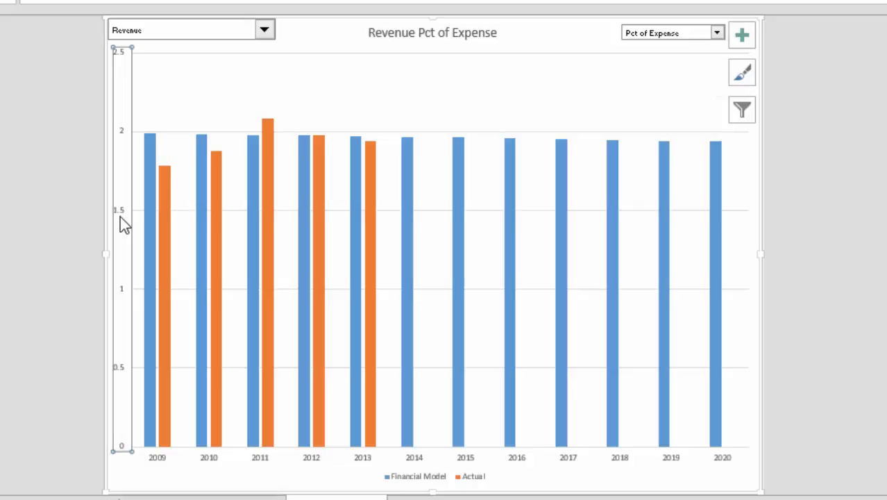
right_click(120, 216)
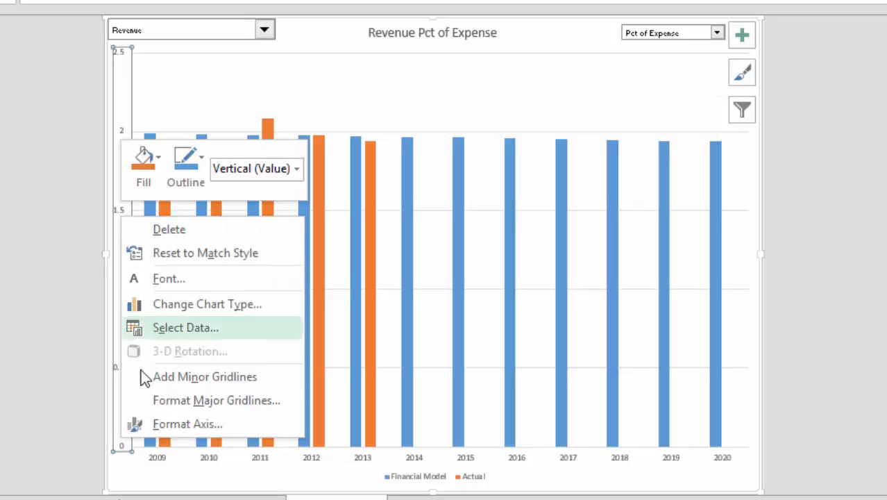
left_click(155, 424)
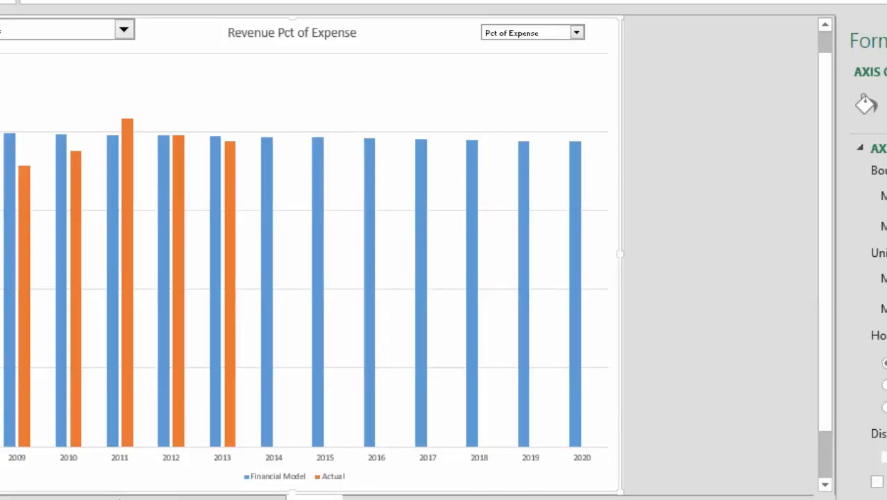
type("3")
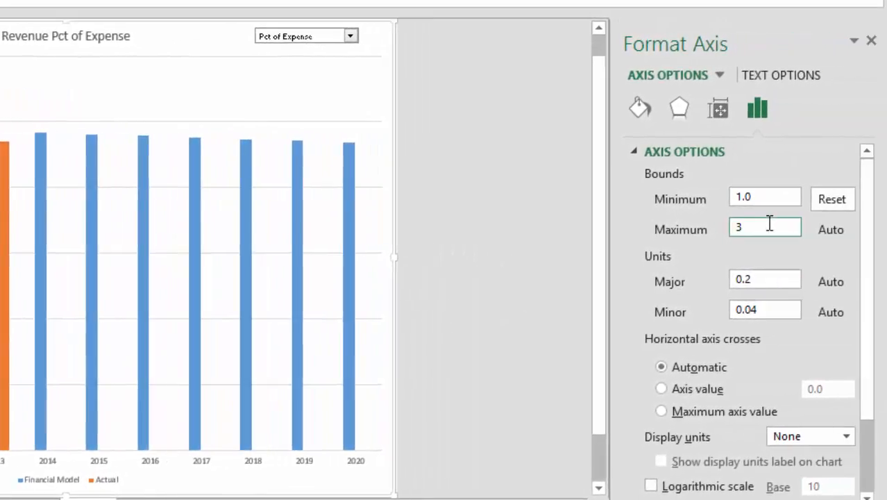
key("Return")
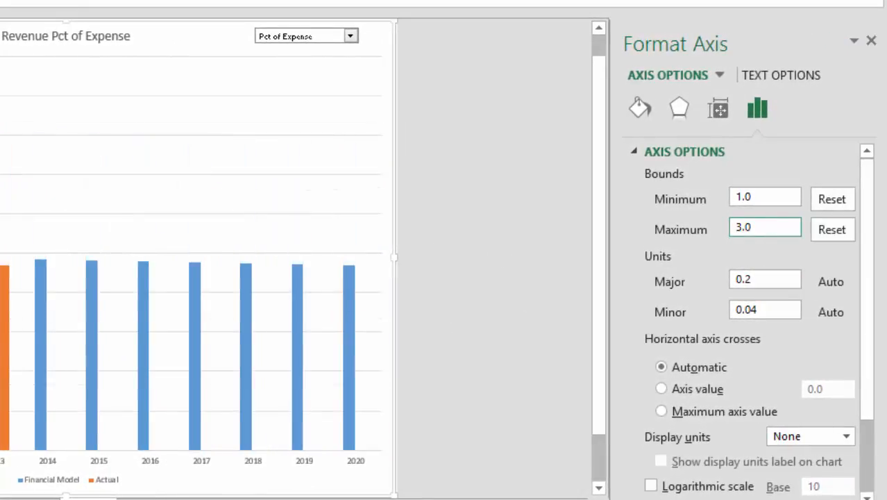
left_click(874, 43)
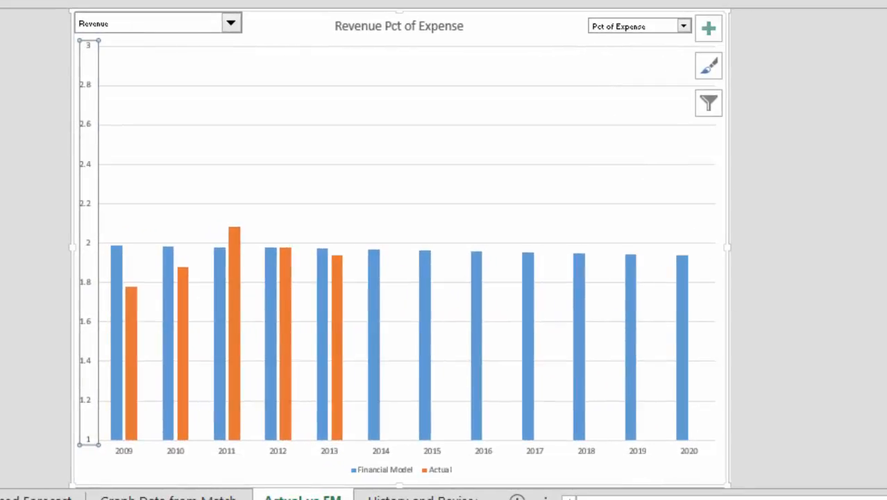
Step: Open the code of the recorded Macro1 for editing
key("alt+F8")
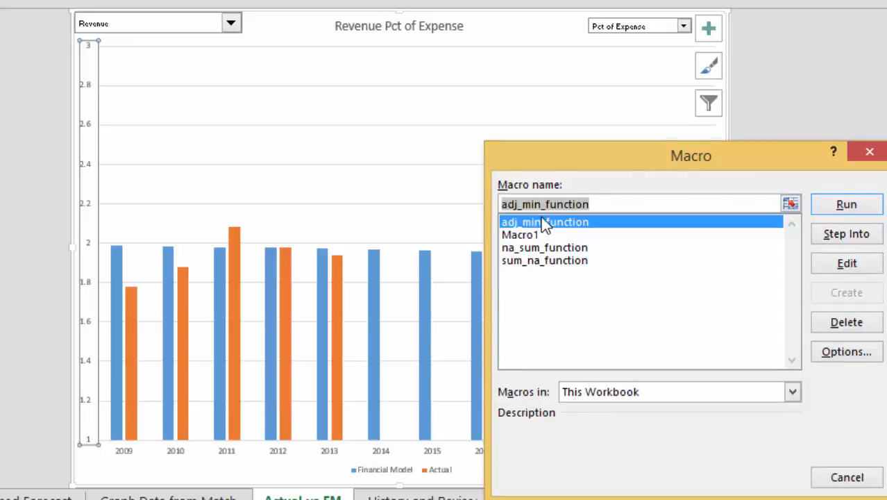
left_click(535, 236)
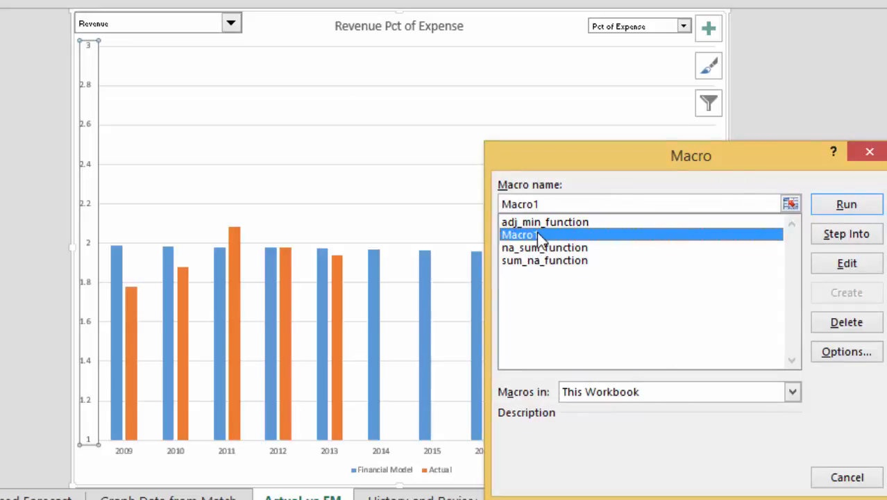
left_click(827, 264)
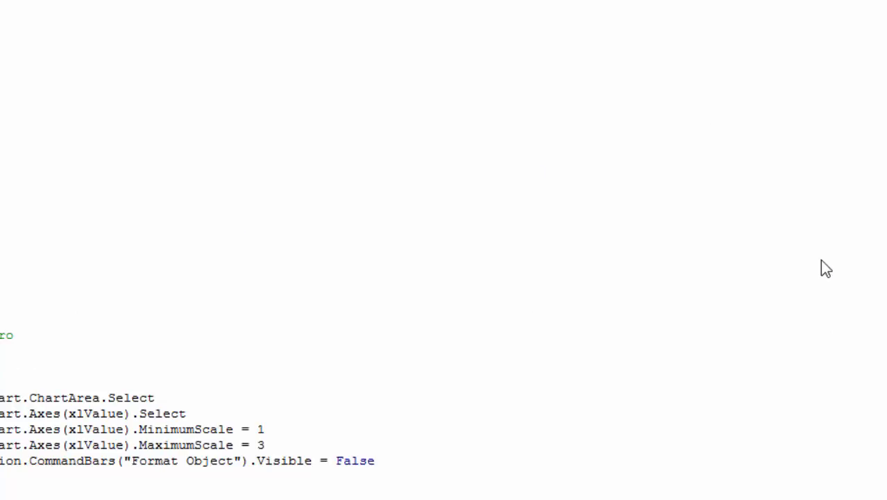
Step: Remove the surplus blank lines between the end of the adj_max function and the Macro1 procedure
key("Return")
key("Return")
key("Return")
key("Return")
key("Return")
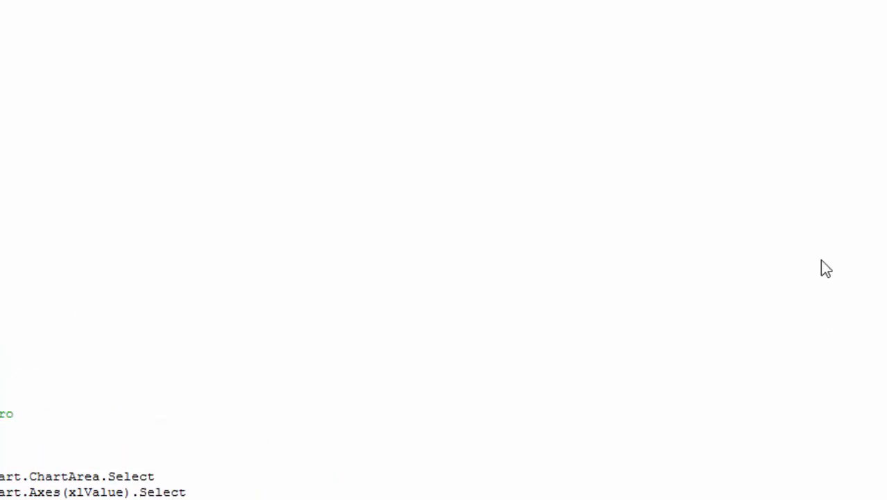
key("shift+Down")
key("shift+Down")
key("shift+Down")
key("shift+Down")
key("shift+Down")
key("shift+Down")
key("shift+Down")
key("shift+Down")
key("shift+Down")
key("shift+Down")
key("shift+Down")
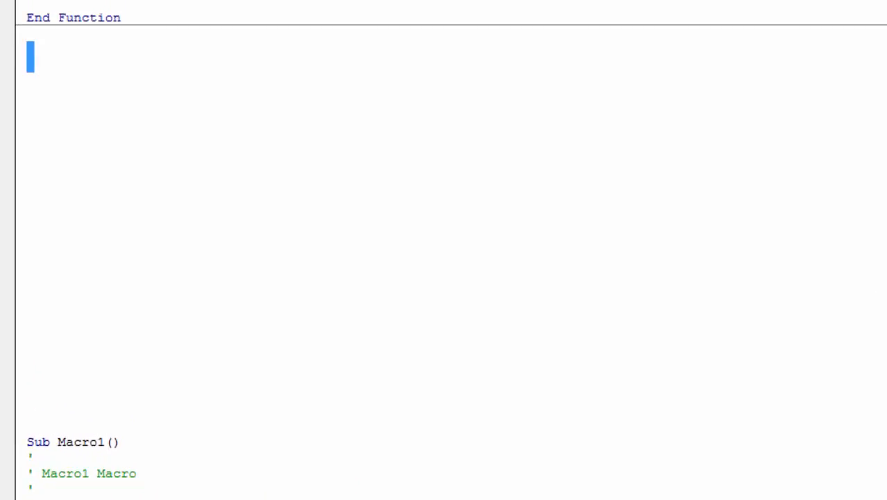
key("shift+Down")
key("shift+Down")
key("shift+Down")
key("shift+Down")
key("shift+Down")
key("shift+Down")
key("shift+Down")
key("shift+Down")
key("shift+Down")
key("shift+Down")
key("shift+Down")
key("shift+Down")
key("shift+Down")
key("Delete")
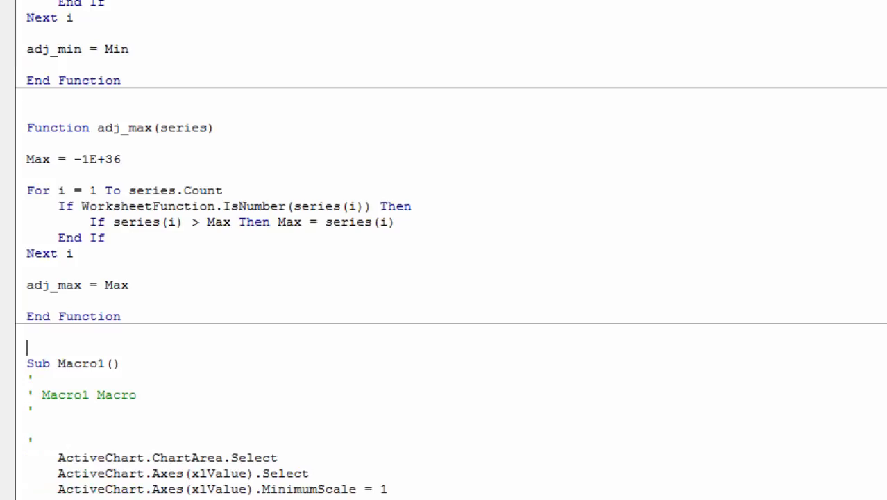
Step: Rename the recorded Macro1 procedure as set_scale in its Sub line
key("Right")
key("Right")
key("Right")
key("Right")
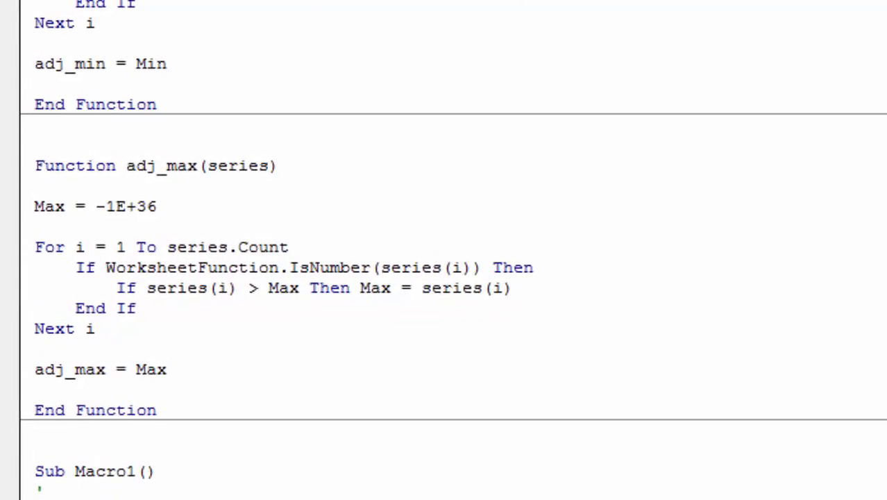
type("set_")
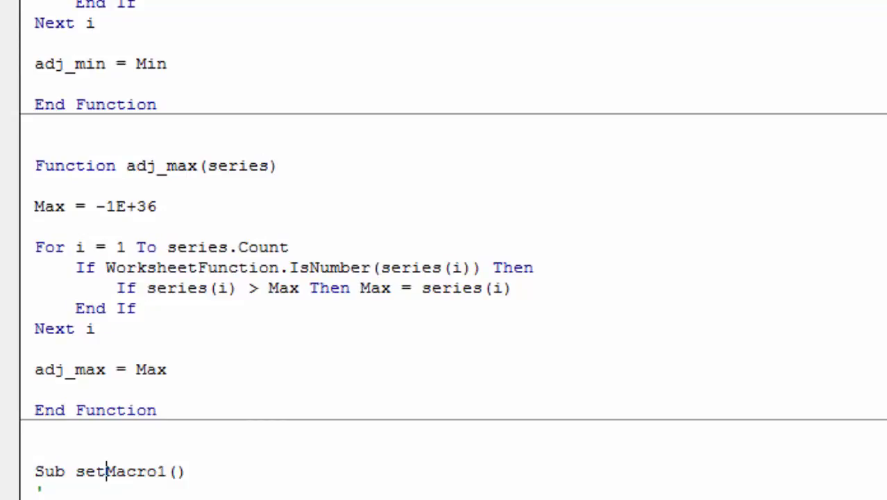
type("scale")
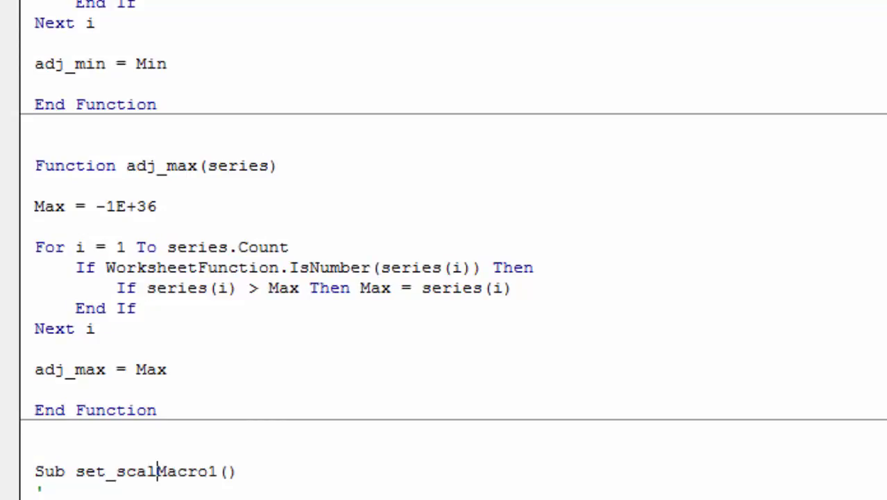
key("Delete")
key("Delete")
key("Delete")
key("Delete")
key("Delete")
key("Delete")
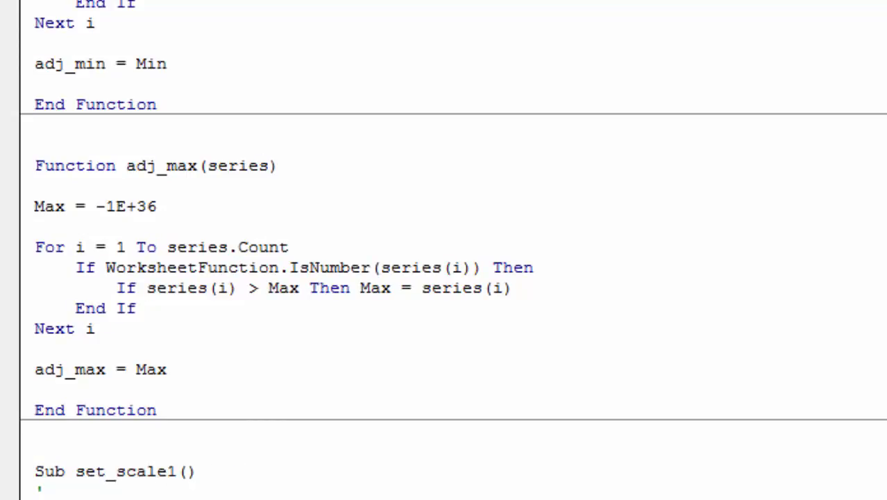
key("Home")
key("Down")
key("Down")
key("Down")
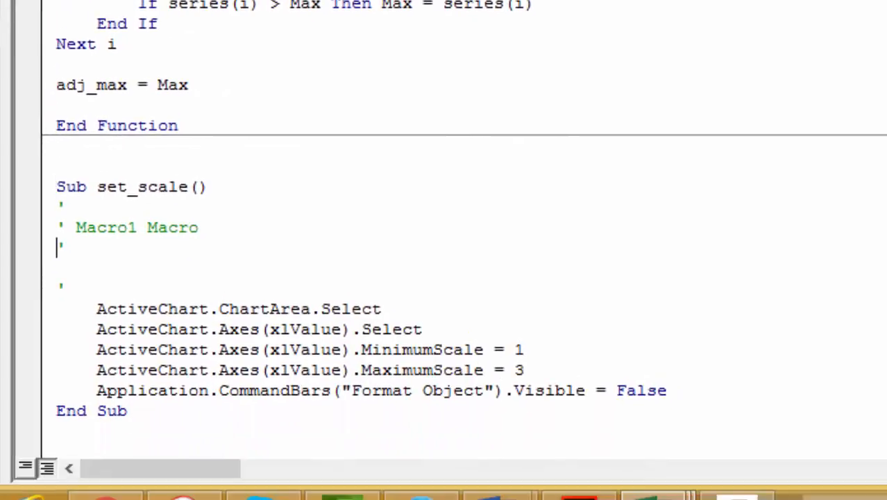
Step: Replace the fixed MinimumScale value in the set_scale procedure with Range("min_adj")
key("Down")
key("Down")
key("Down")
key("Down")
key("Down")
key("Down")
key("Left")
key("BackSpace")
type("range(min")
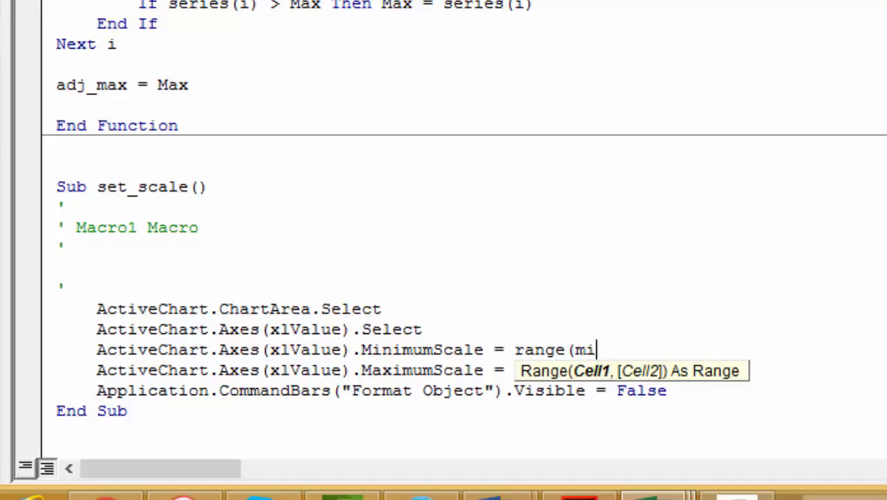
key("BackSpace")
key("BackSpace")
key("BackSpace")
type("\"min")
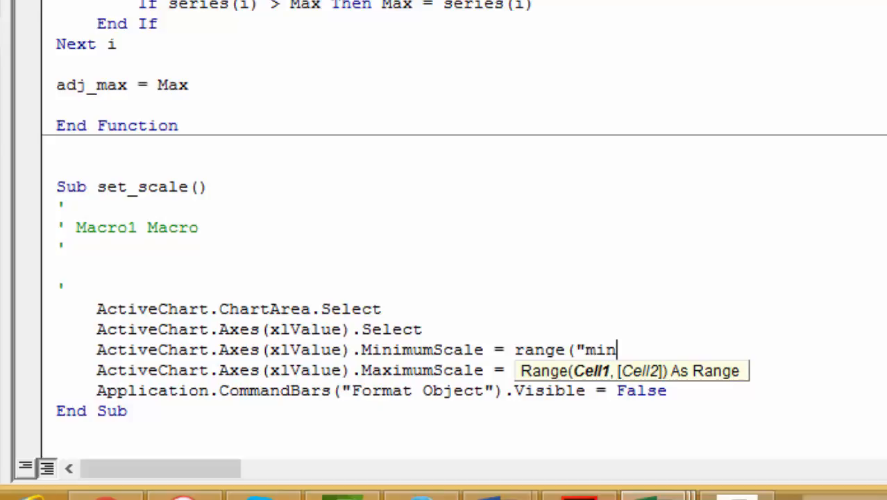
type("_adj\")")
Step: Replace the fixed MaximumScale value in the set_scale procedure with Range("max_adj")
key("Down")
key("BackSpace")
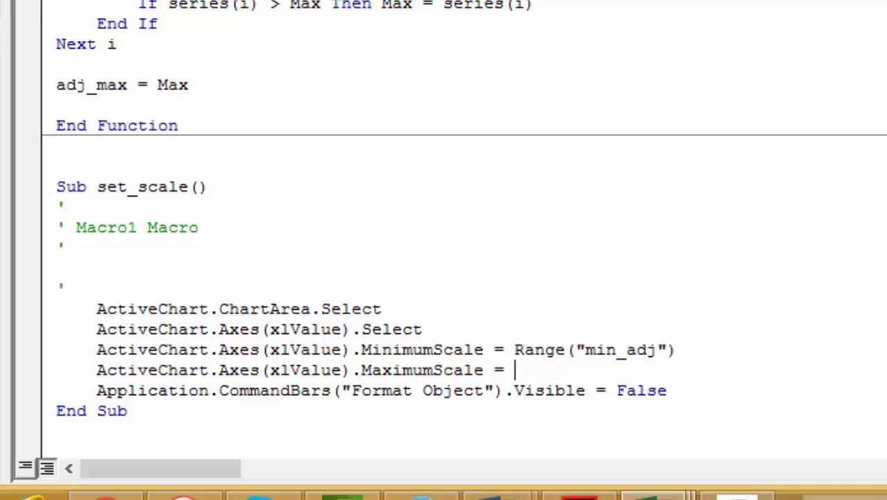
type("range(")
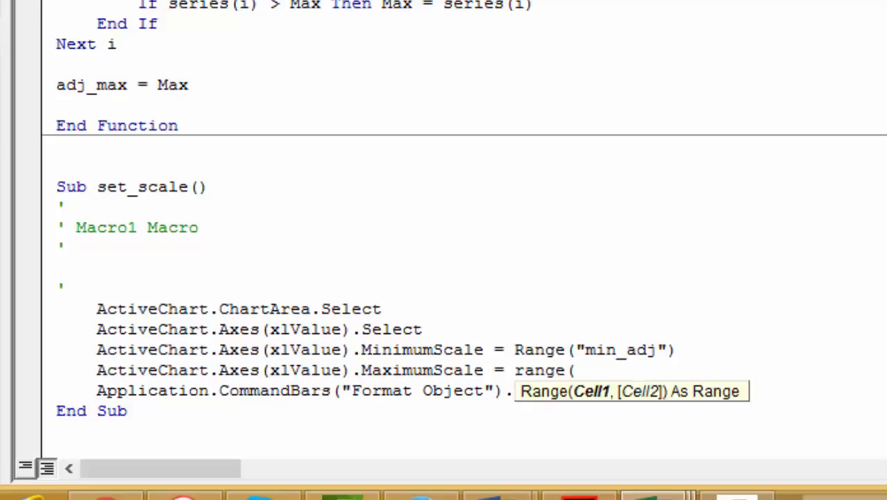
type("\"max_")
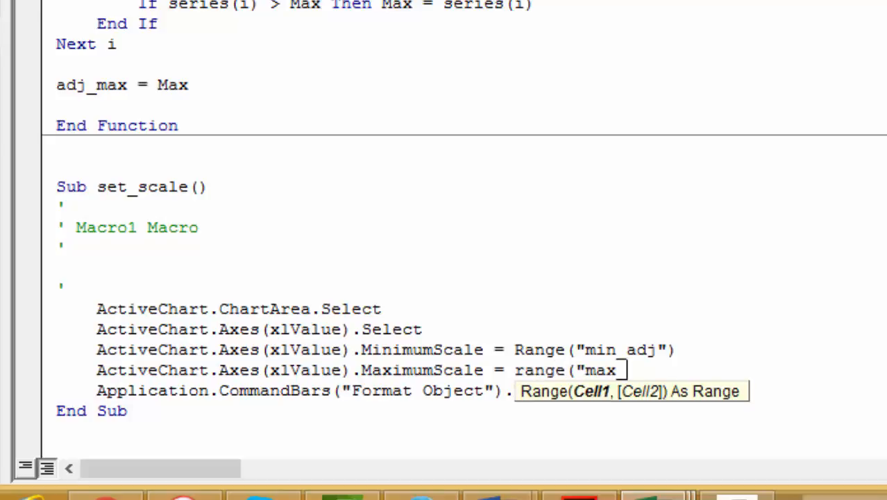
type("adj\")")
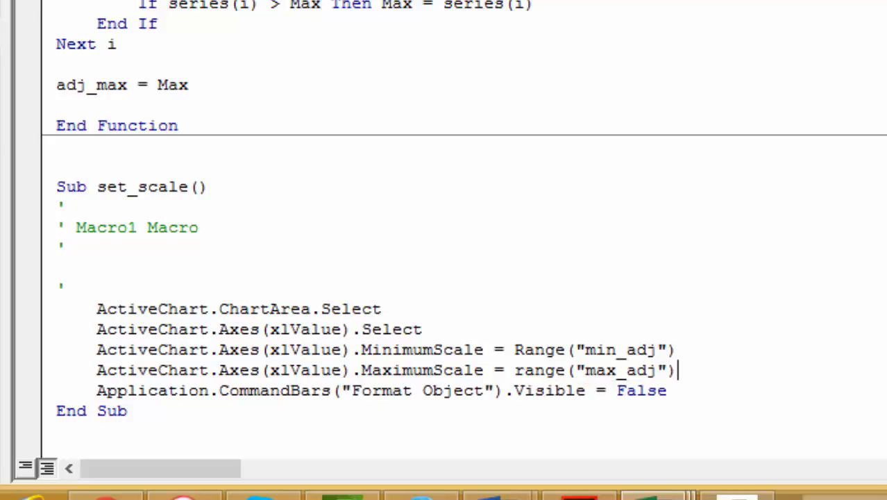
Step: Comment out the Application.CommandBars("Format Object") line at the end of set_scale with an apostrophe
key("Up")
key("Up")
key("Up")
key("Right")
key("Down")
key("Down")
key("Down")
key("shift+Down")
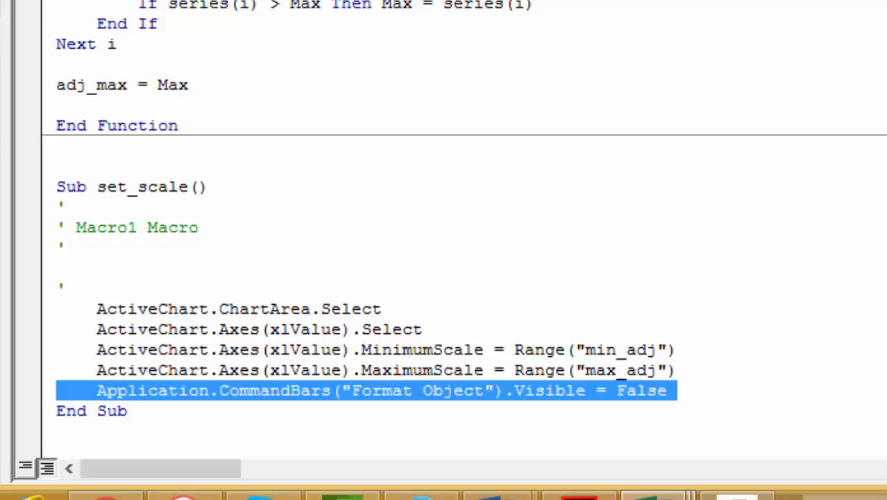
key("Up")
key("Up")
key("Up")
key("Down")
key("Down")
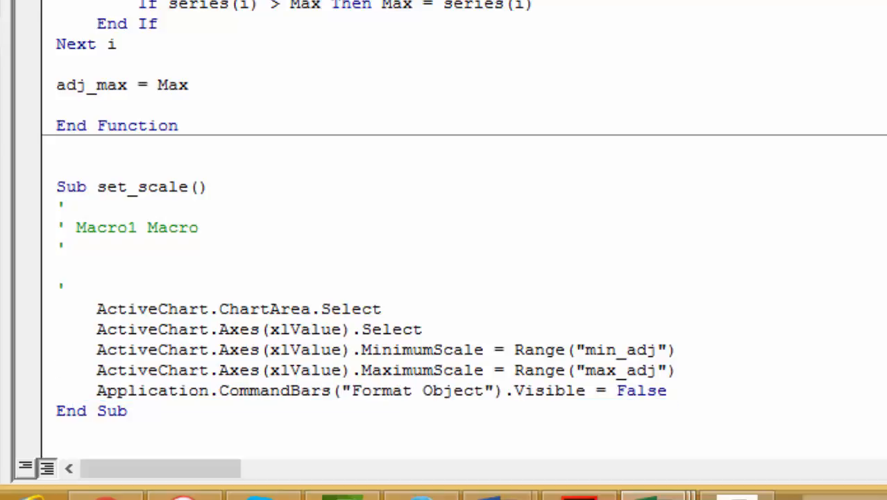
type("'")
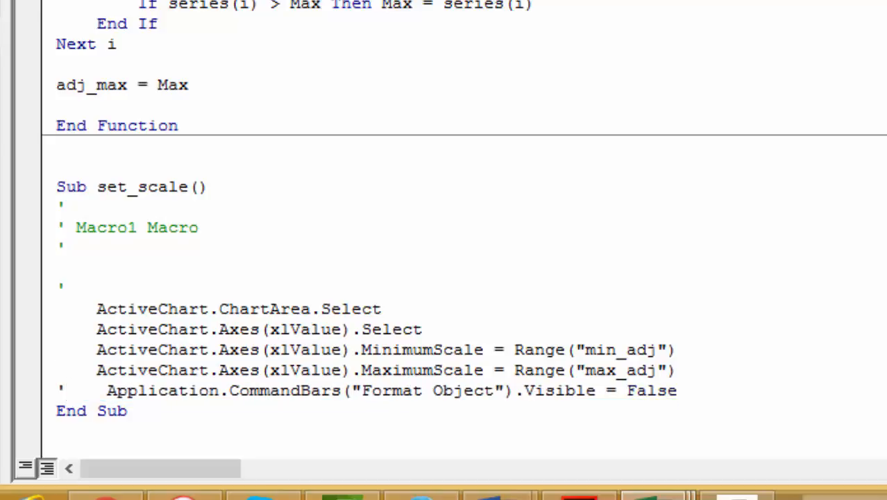
Step: Return to the Actual vs FM chart from the code editor and assign the set_scale macro to the Revenue item drop-down
key("alt+q")
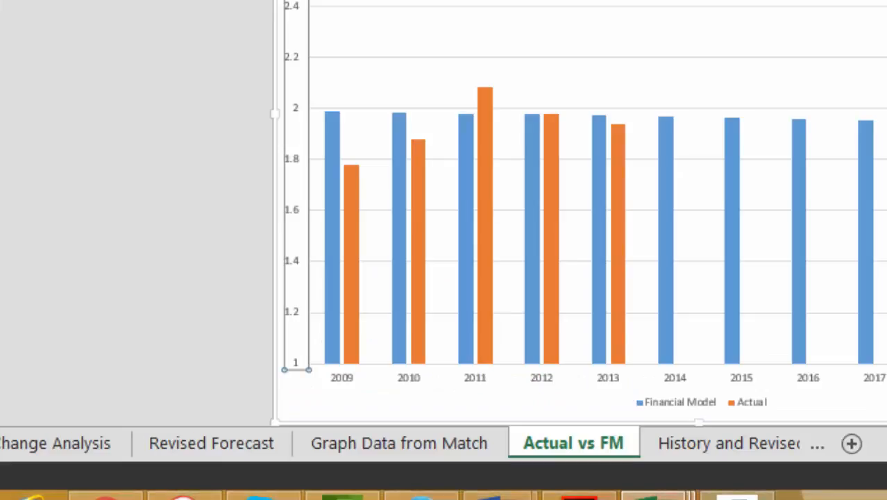
right_click(428, 2)
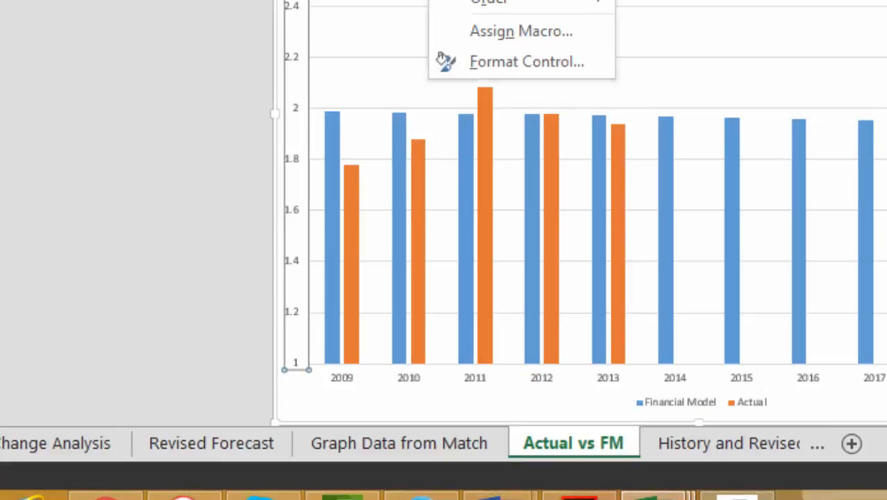
left_click(465, 31)
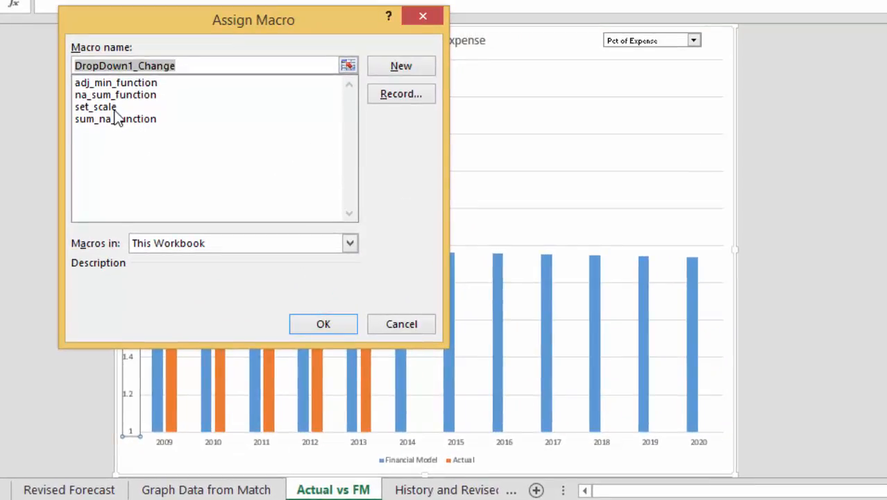
left_click(109, 109)
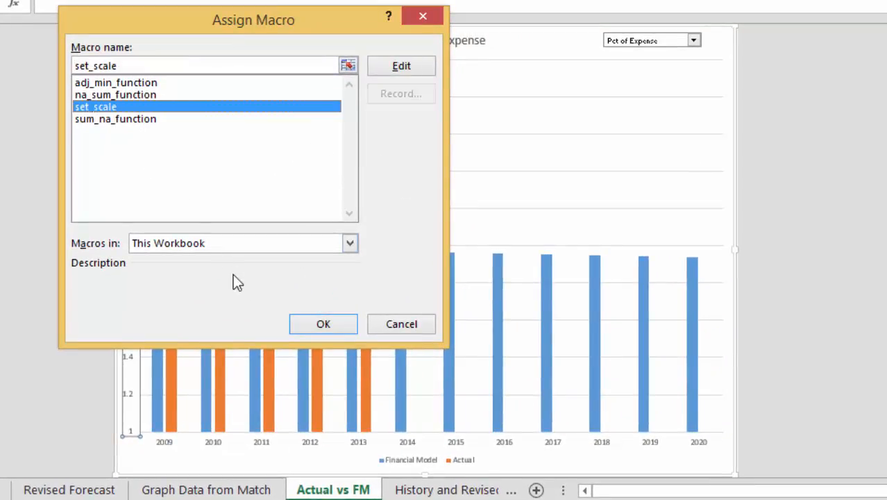
left_click(309, 323)
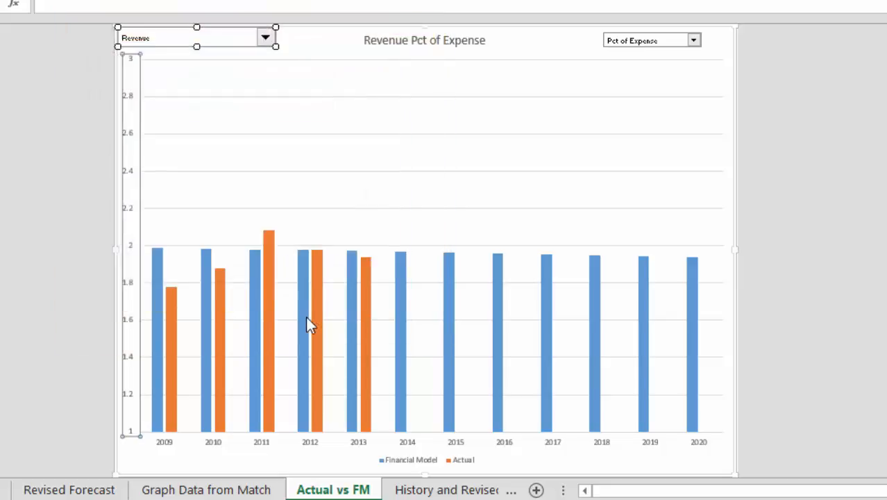
Step: Test the assigned macro by switching the chart's item drop-down to Other Admin Expense
left_click(271, 38)
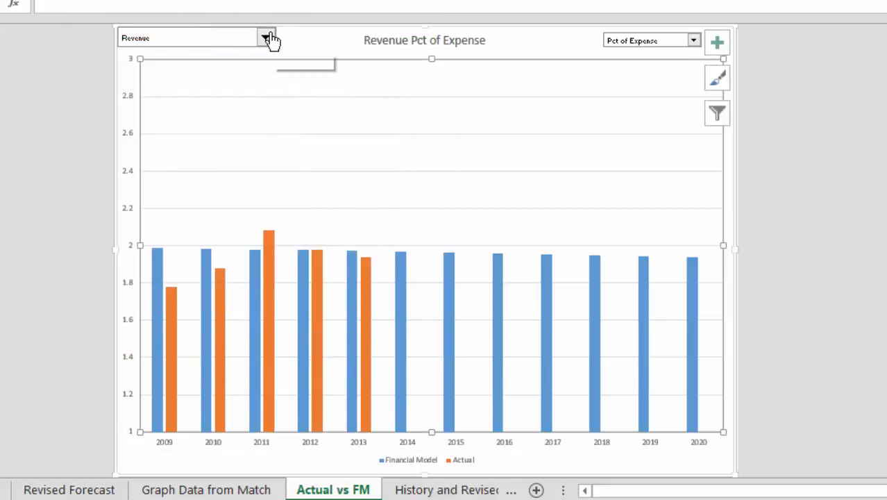
key("Up")
key("Up")
key("Up")
key("Return")
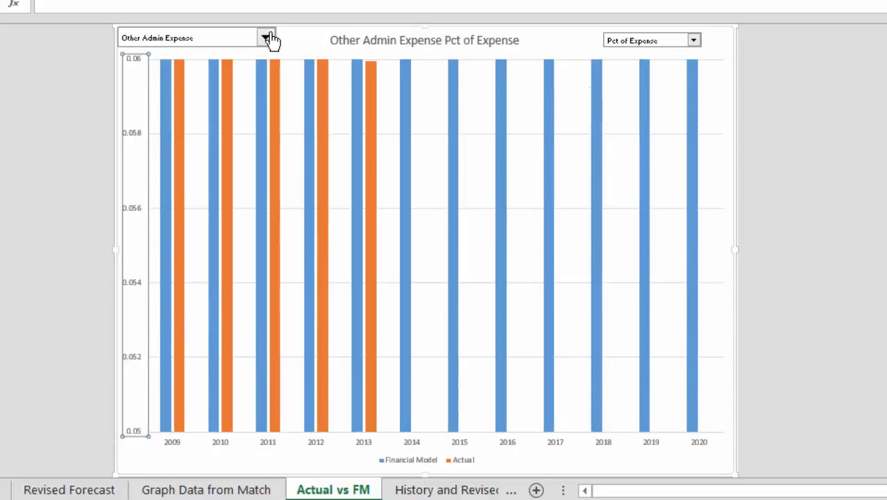
Step: Test the chart's item drop-down with Materials for Maintenance and Labour at Plant - Operations
left_click(271, 38)
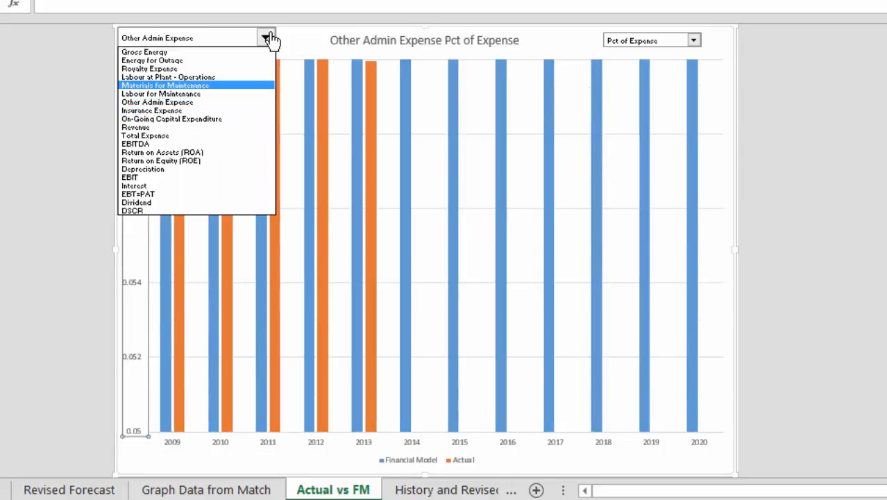
left_click(271, 38)
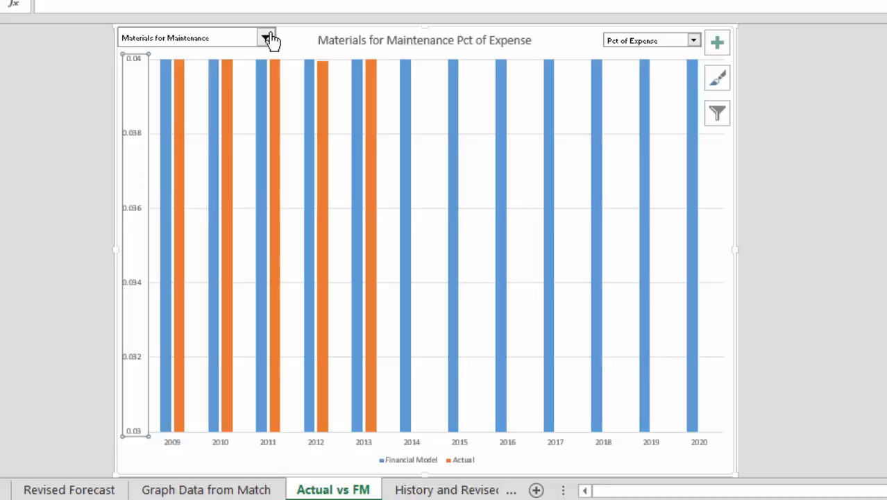
left_click(269, 38)
left_click(173, 83)
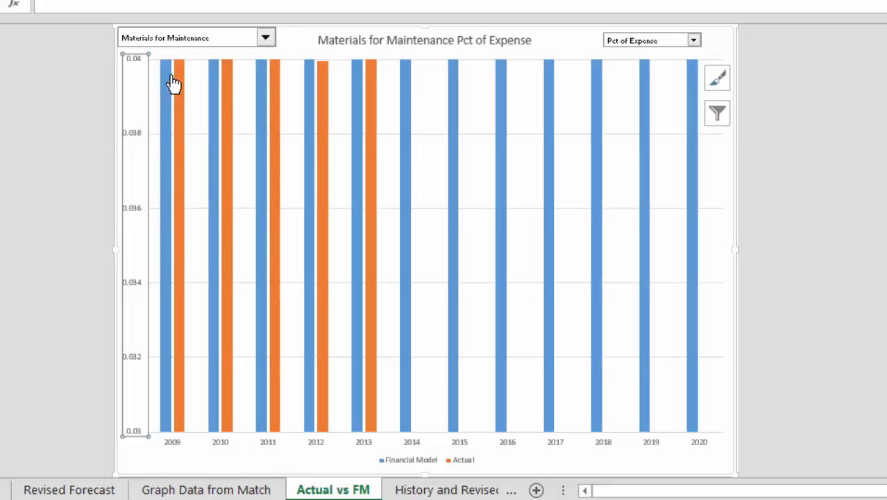
Step: Switch the chart's data type drop-down from Pct of Expense to Raw Data
left_click(695, 41)
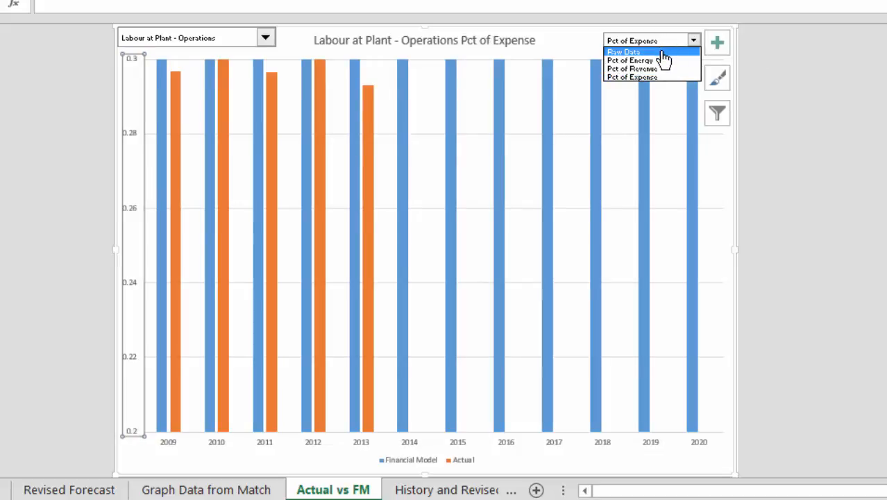
left_click(664, 53)
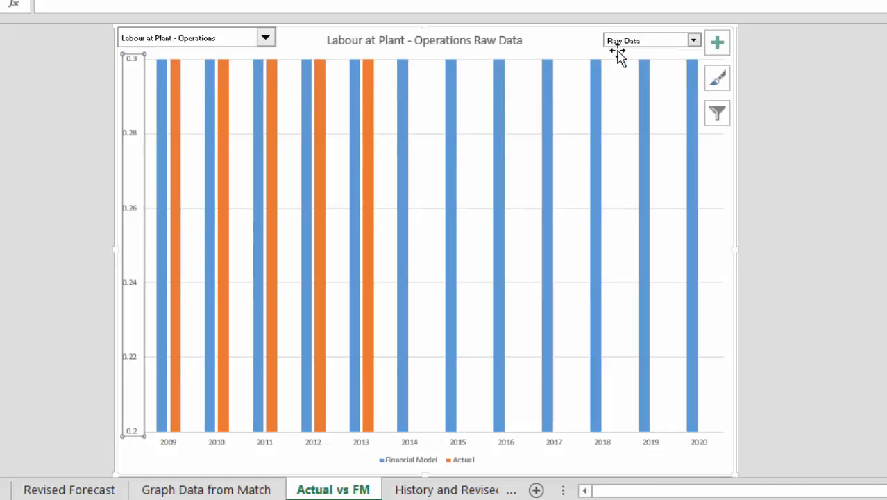
left_click(695, 42)
left_click(658, 43)
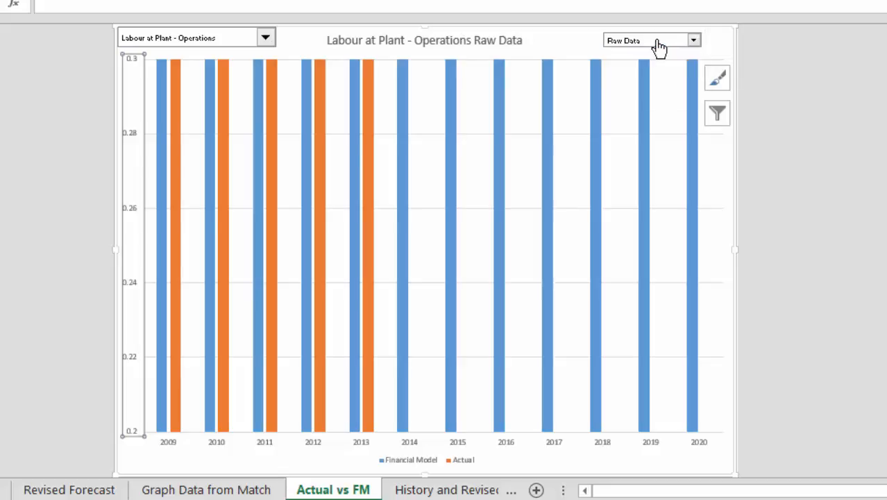
Step: Assign the set_scale macro to the chart's data type drop-down showing Raw Data
right_click(657, 44)
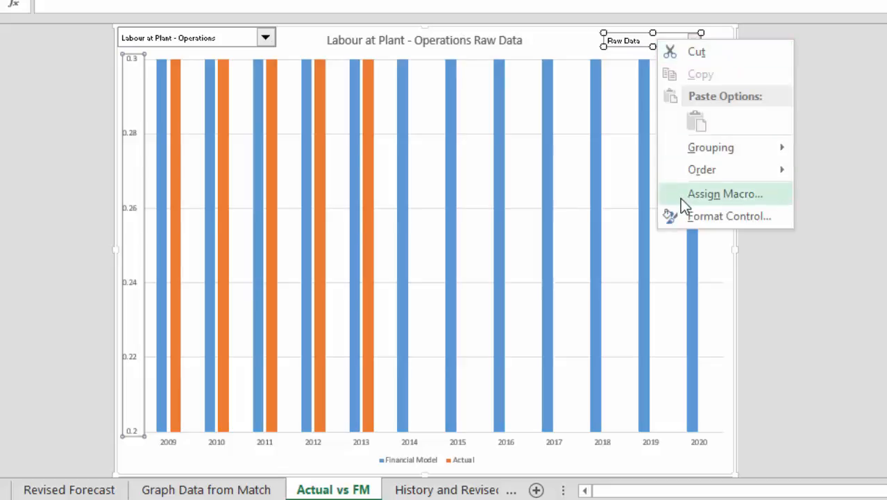
left_click(680, 197)
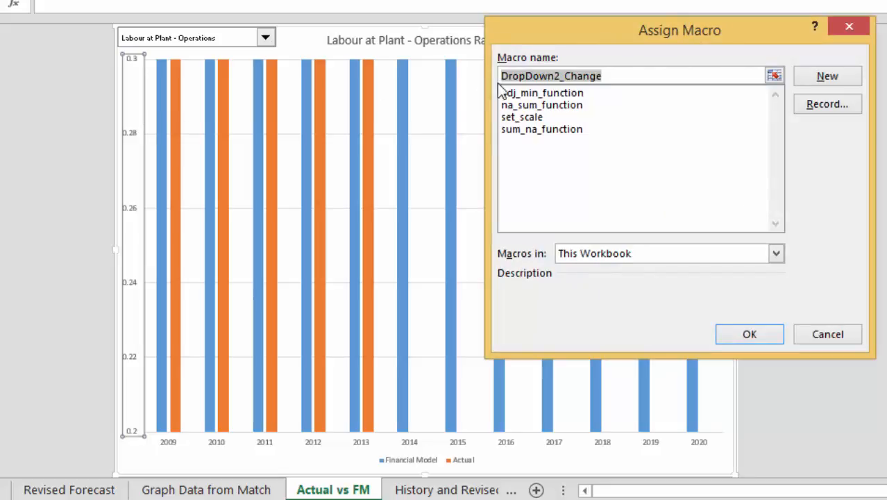
left_click(527, 118)
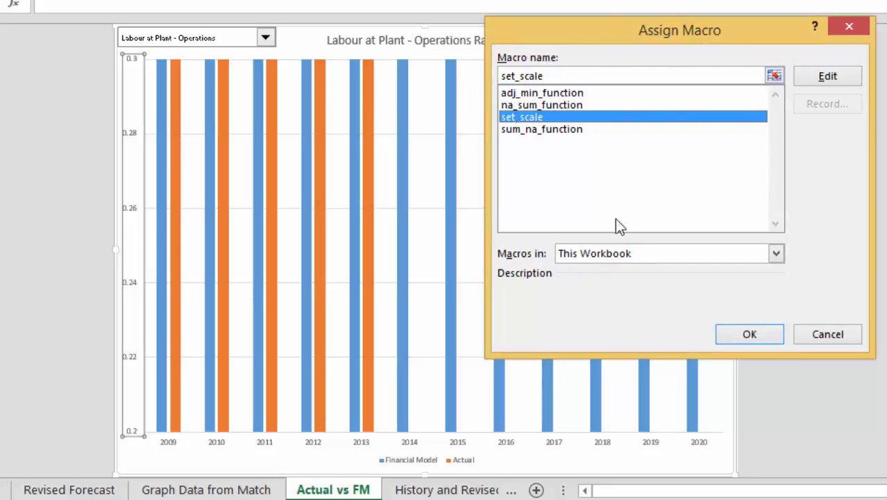
left_click(750, 332)
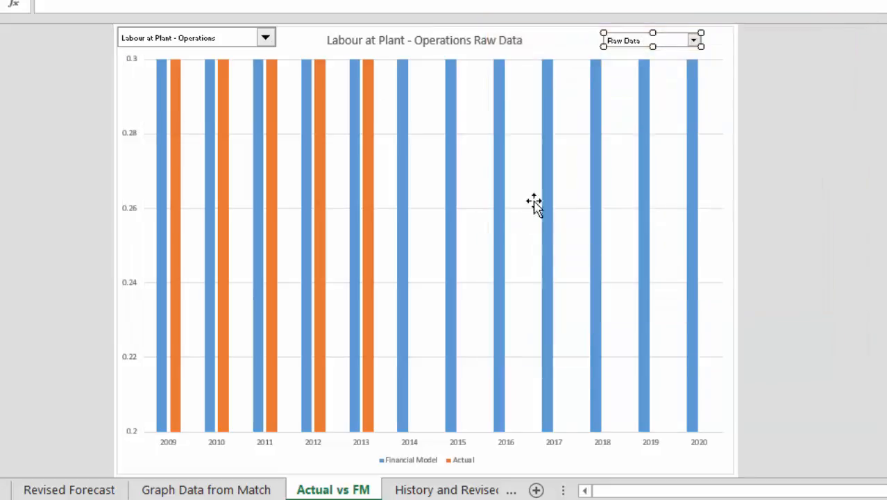
Step: Test the data type drop-down on Labour at Plant - Operations with Pct of Energy and Pct of Revenue
left_click(699, 61)
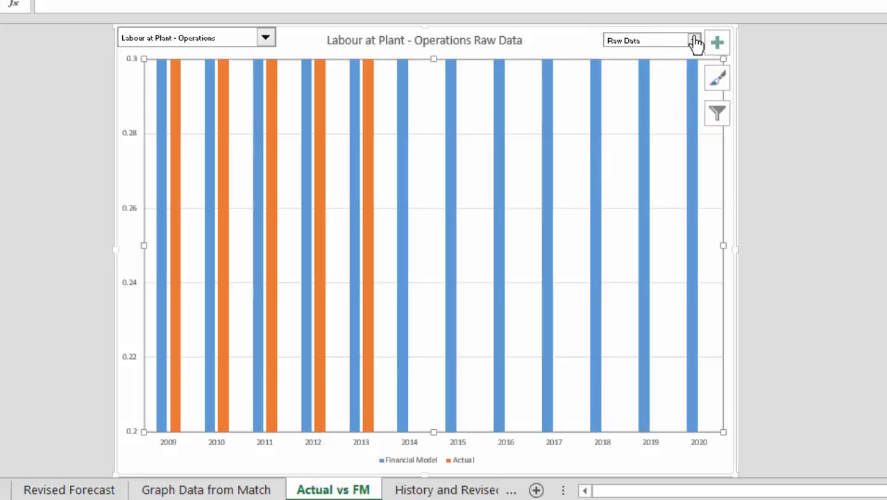
left_click(693, 40)
left_click(630, 61)
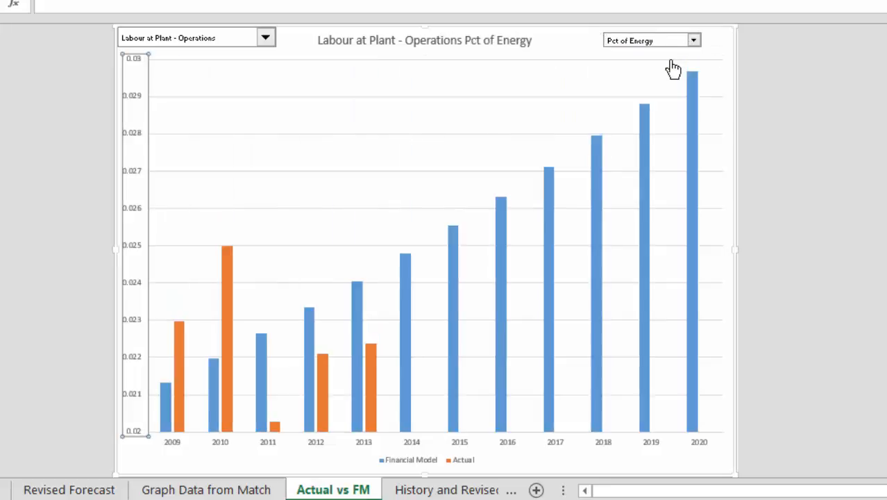
left_click(694, 41)
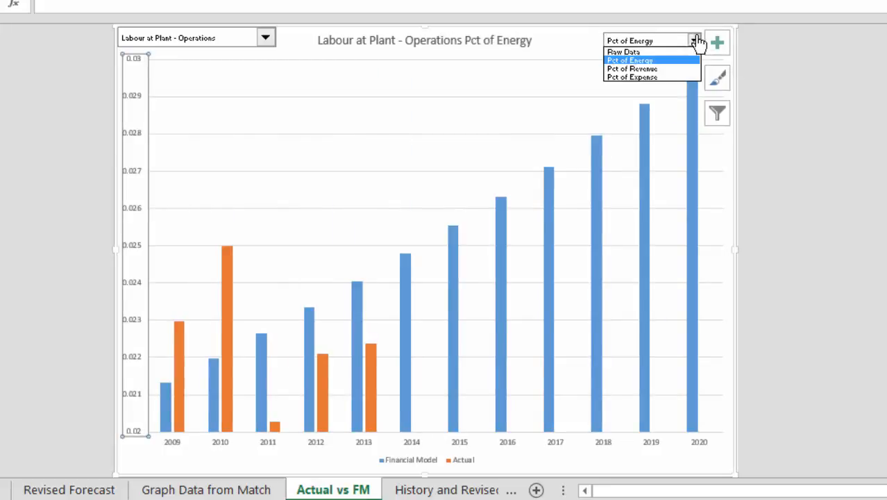
left_click(679, 74)
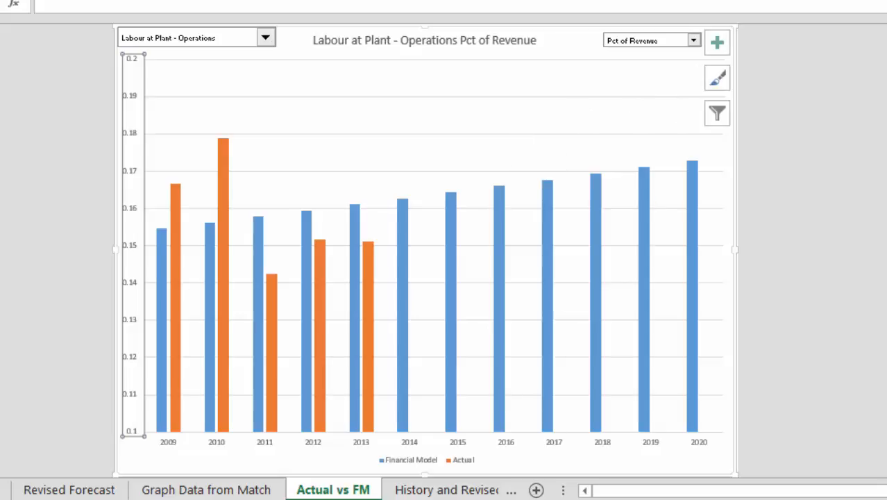
Step: Check the Graph Data from Match sheet, return to Actual vs FM and set the chart item to Insurance Expense
key("ctrl+Page_Up")
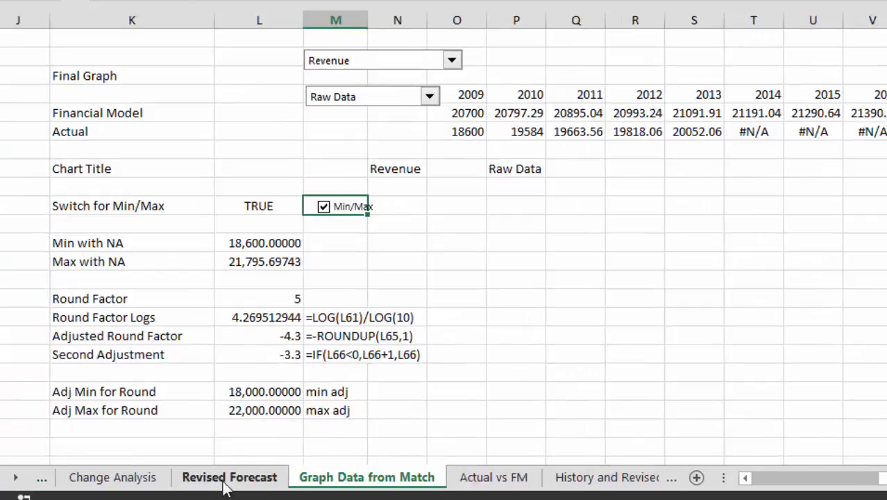
left_click(492, 479)
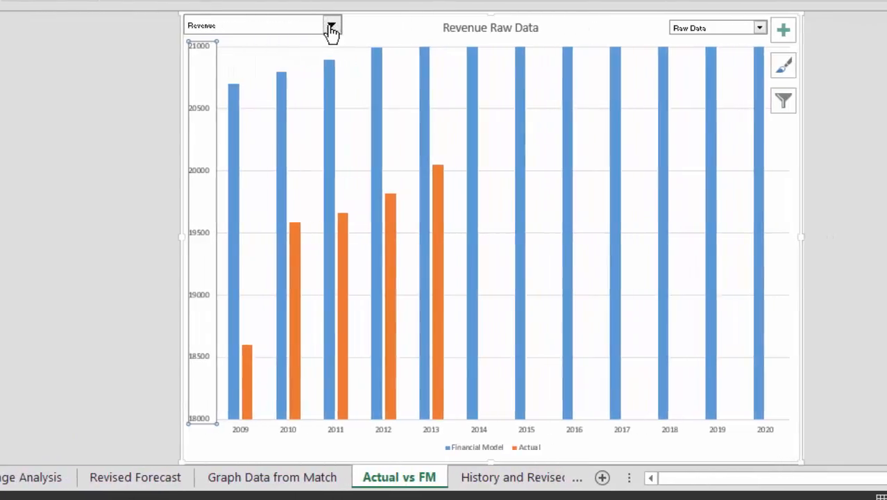
left_click(332, 28)
key("Up")
key("Up")
key("Return")
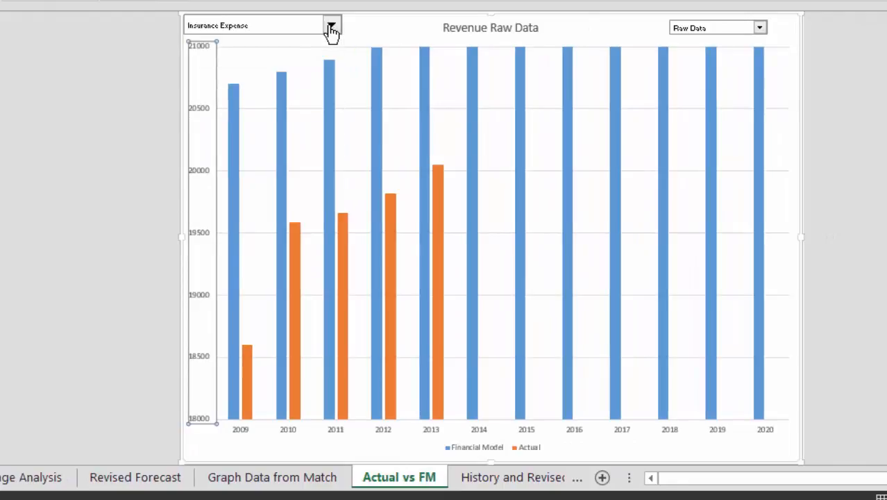
Step: Change the chart's item from Insurance Expense to Other Admin Expense
left_click(331, 28)
key("Up")
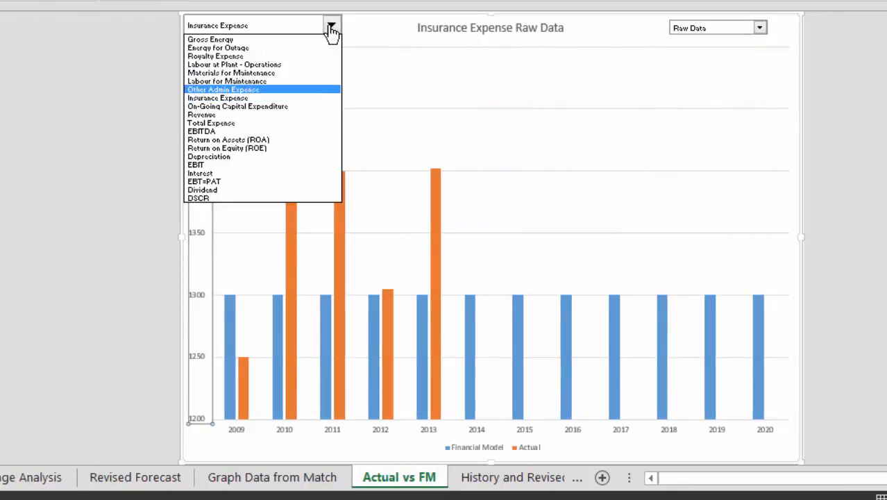
key("Return")
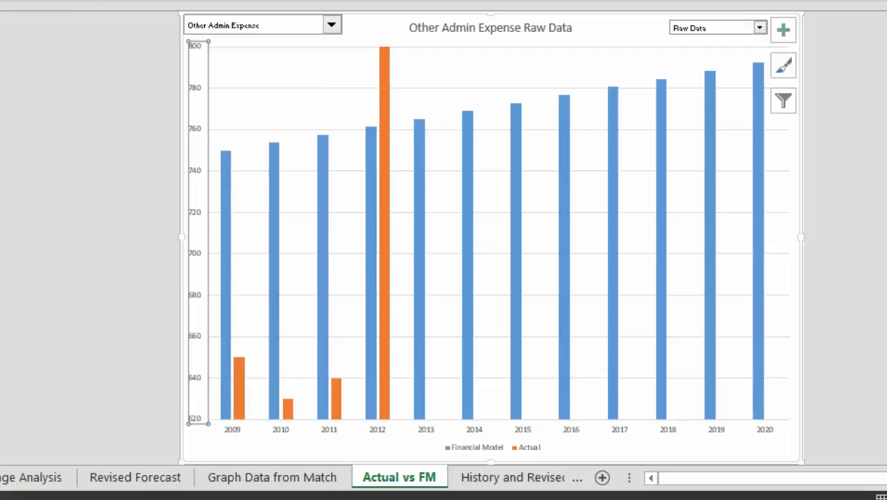
Step: Start recording a new macro named reset_scale, stored in this workbook
key("alt+l")
type("ro2")
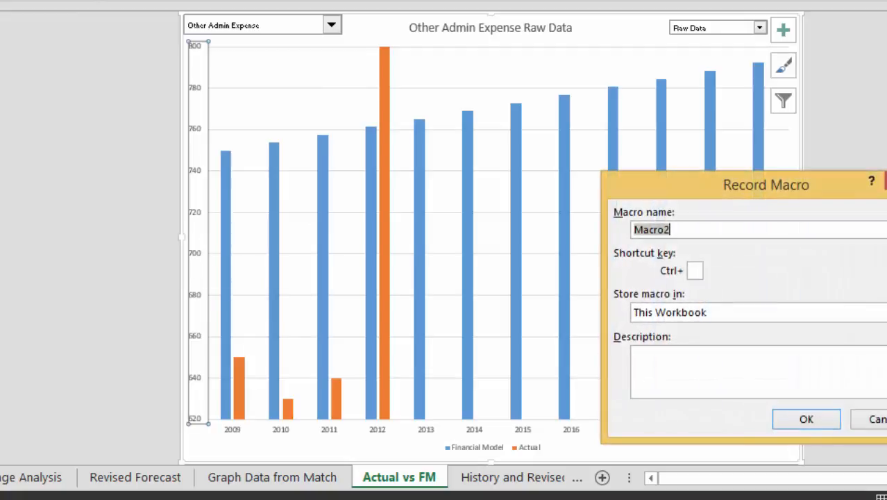
type("reset")
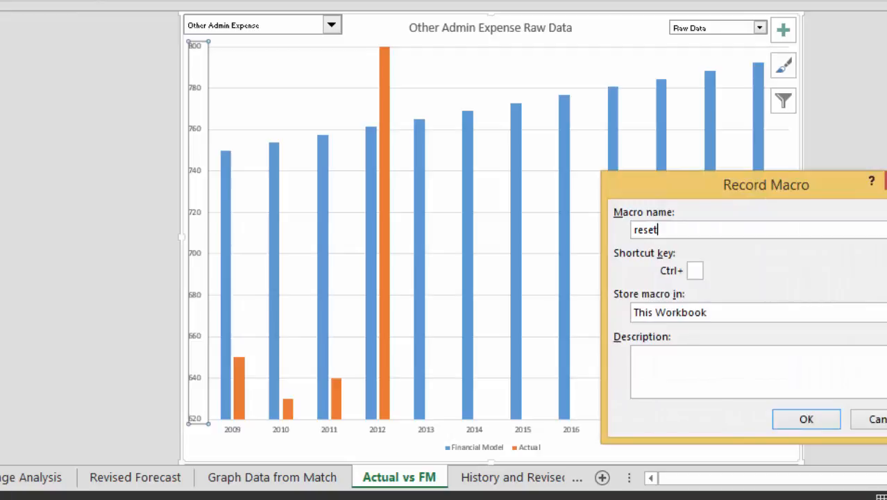
type("-S")
key("BackSpace")
key("BackSpace")
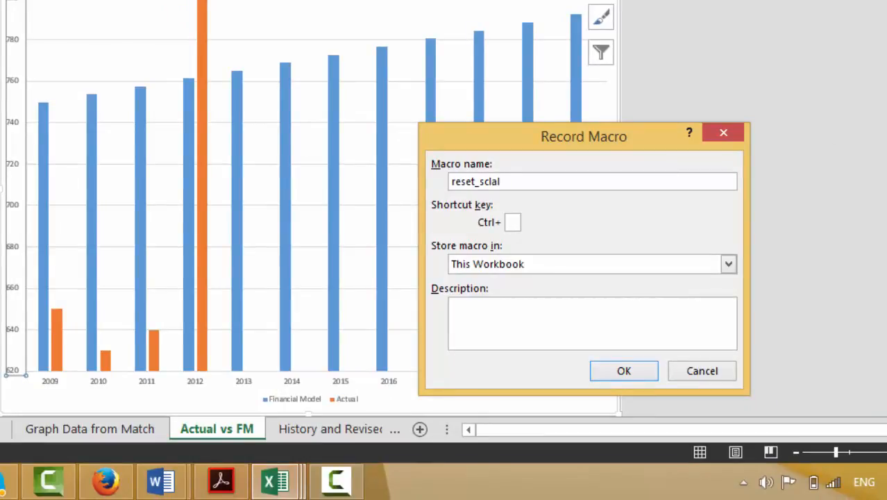
key("BackSpace")
key("BackSpace")
key("BackSpace")
type("ale")
key("Return")
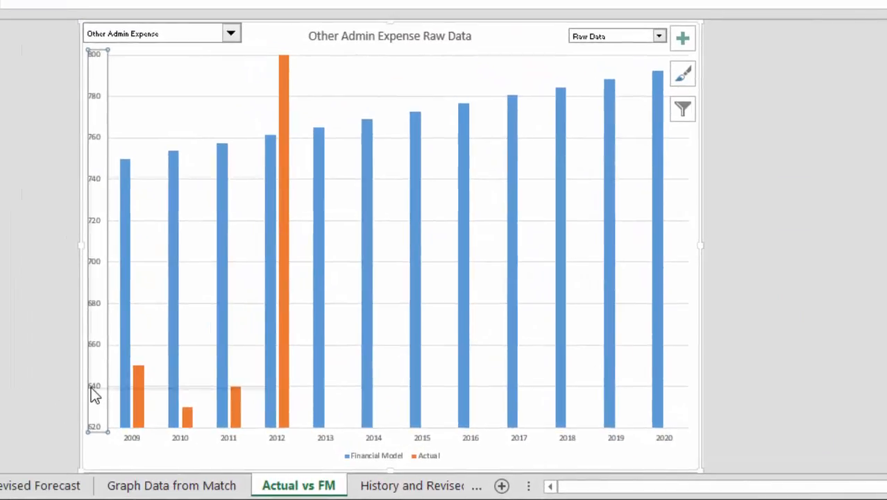
Step: Reset the chart's value axis minimum and maximum bounds to automatic and end the macro recording
right_click(91, 387)
left_click(130, 373)
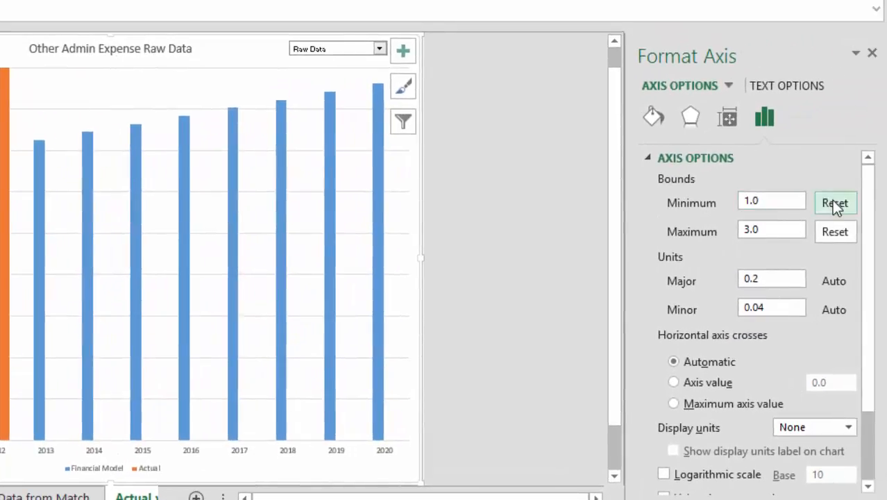
left_click(833, 202)
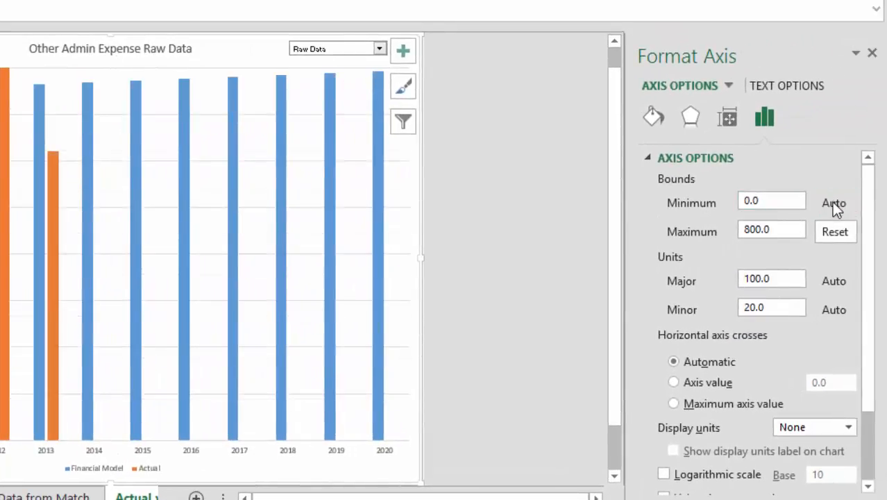
left_click(831, 232)
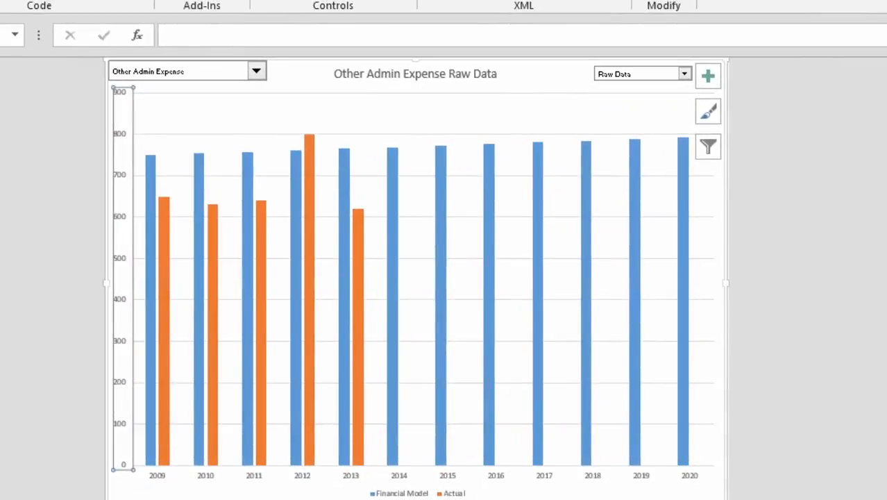
left_click(591, 499)
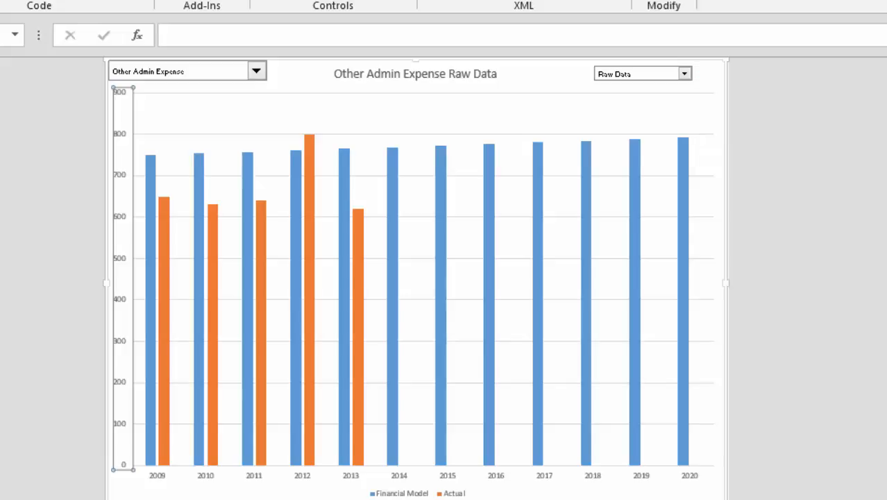
left_click(601, 493)
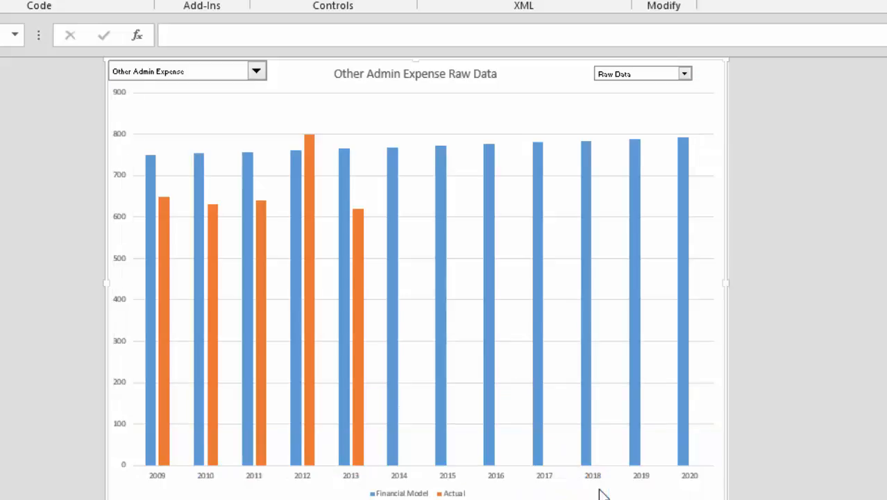
Step: On the Graph Data from Match sheet, enter the label reset beside the Min/Max switch value and right-align it
left_click(292, 499)
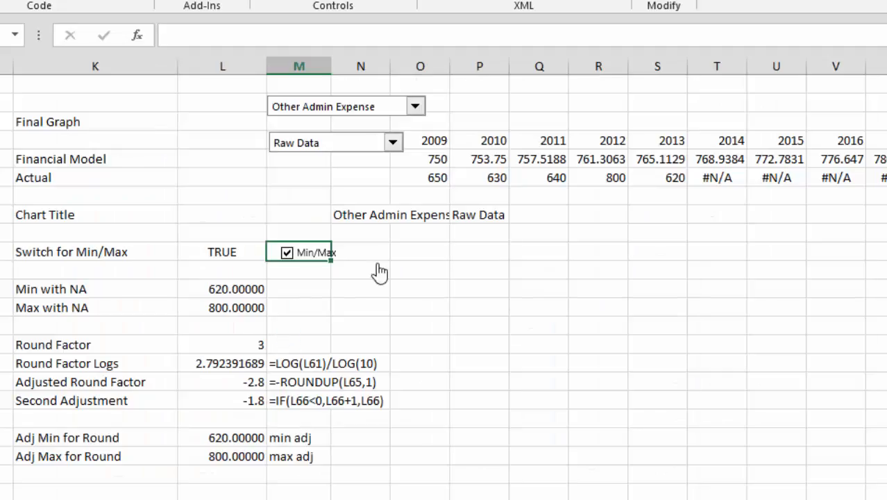
key("Left")
key("Right")
key("Left")
key("Right")
type("reset")
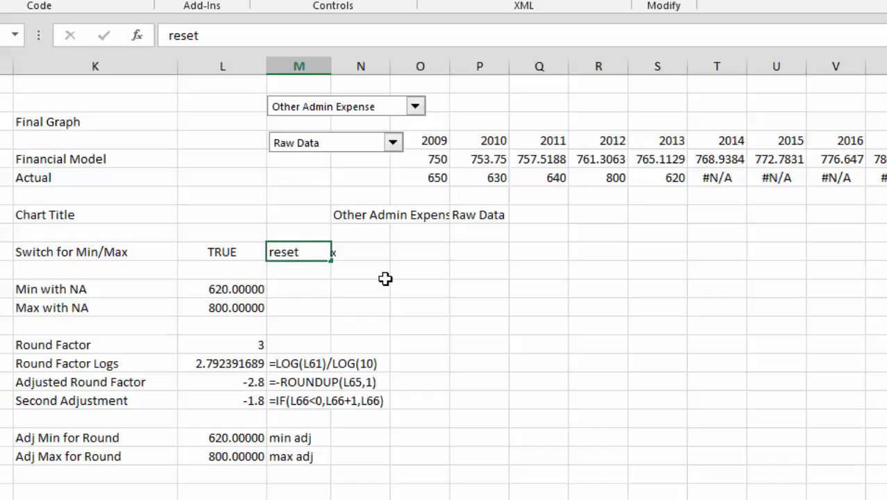
key("Return")
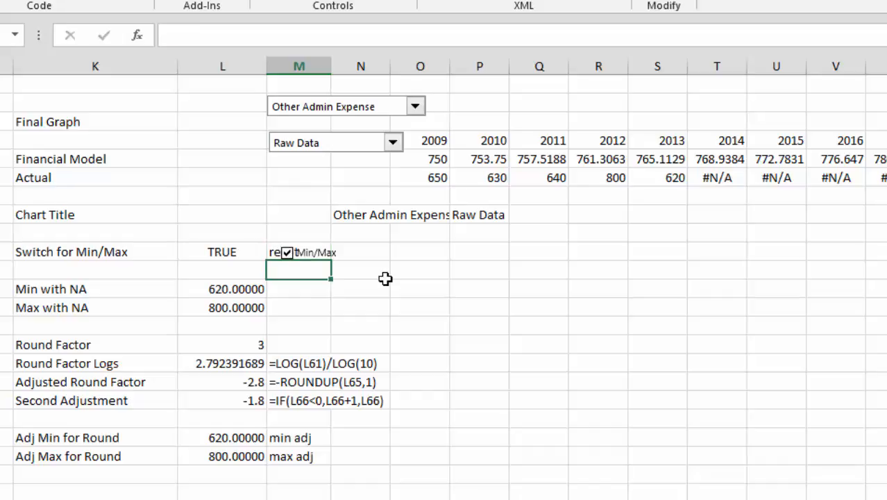
key("Up")
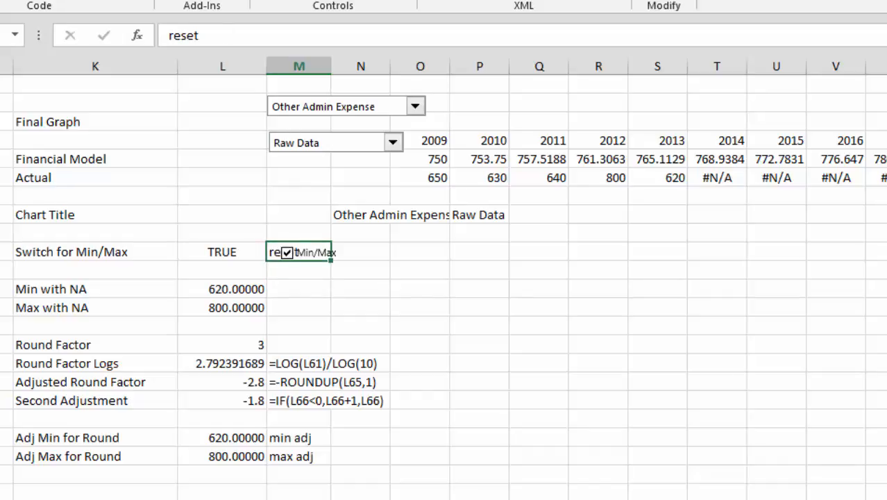
key("alt+h")
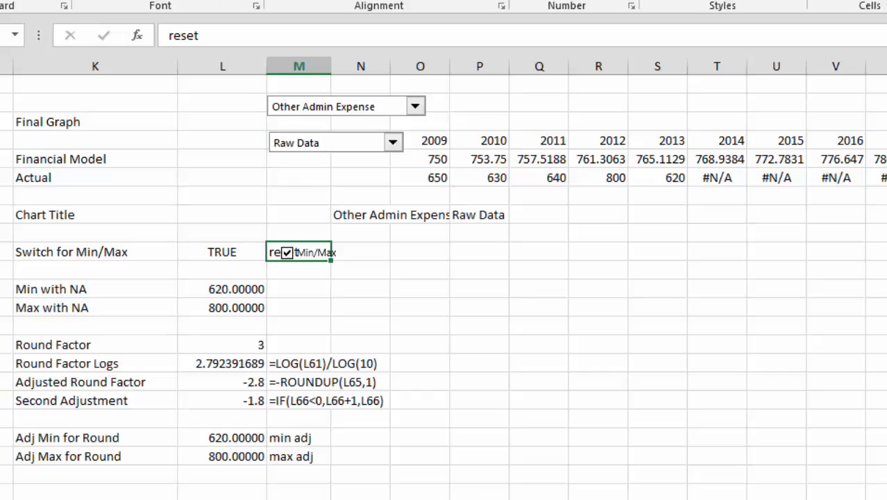
key("a")
key("r")
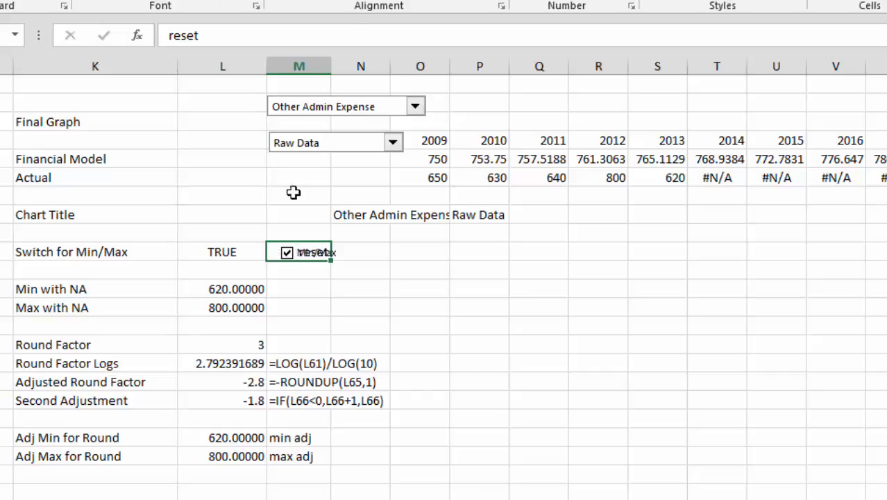
Step: Move the Min/Max check box one column over so it clears the reset label
right_click(306, 252)
key("Escape")
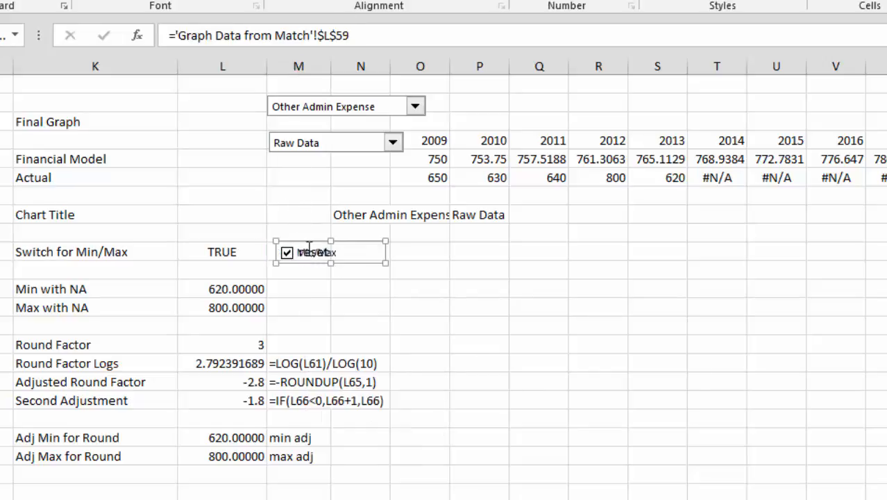
left_click_drag(312, 241, 404, 243)
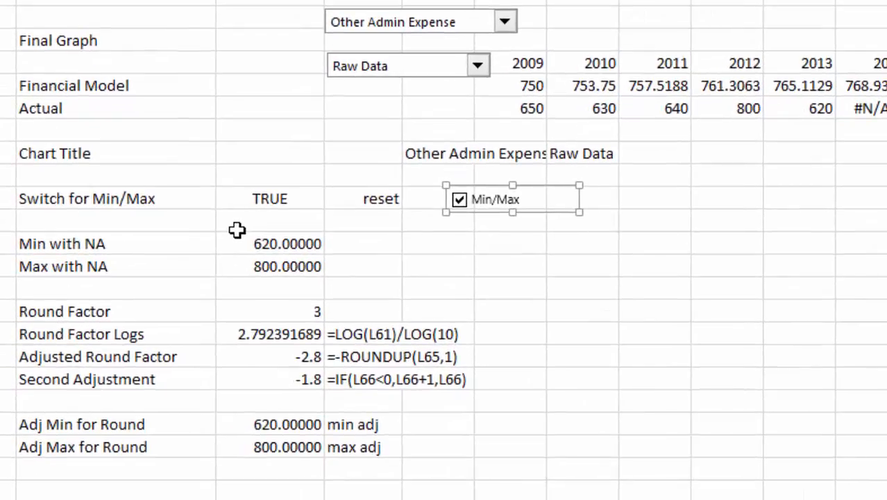
Step: Name the Min/Max switch cell reset by creating a name from the label in the right column
left_click(205, 245)
key("shift+Right")
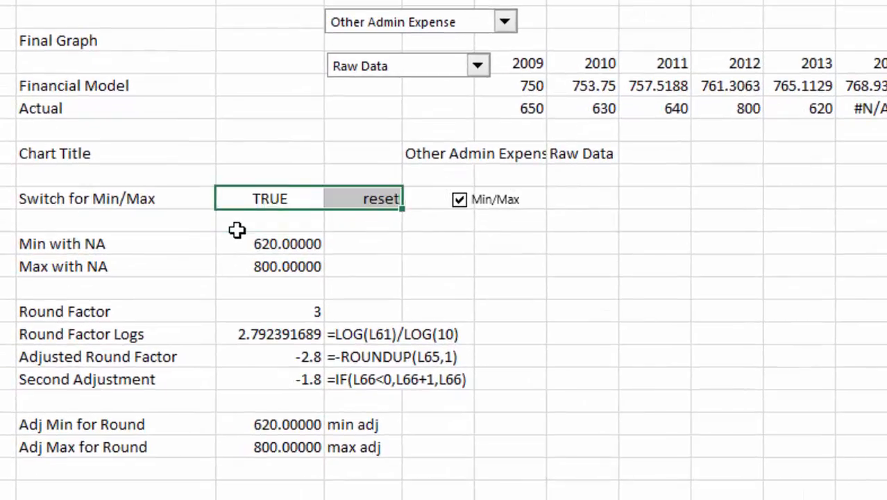
key("ctrl+shift+F3")
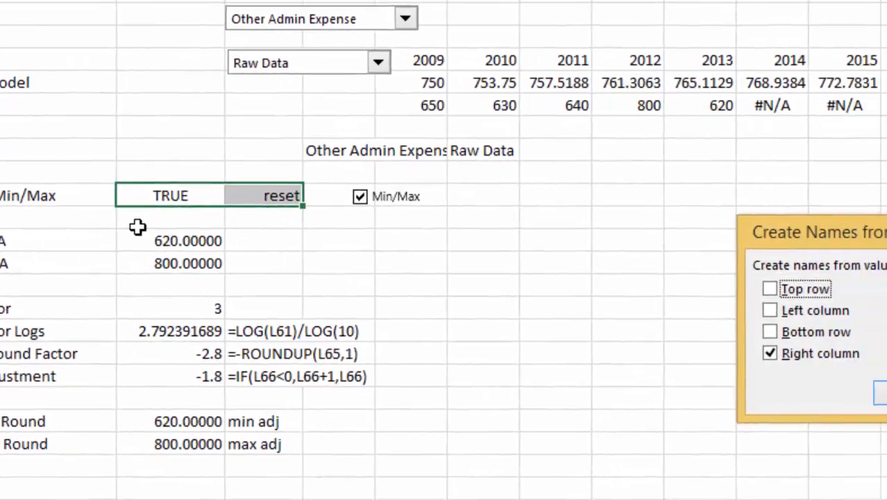
key("Return")
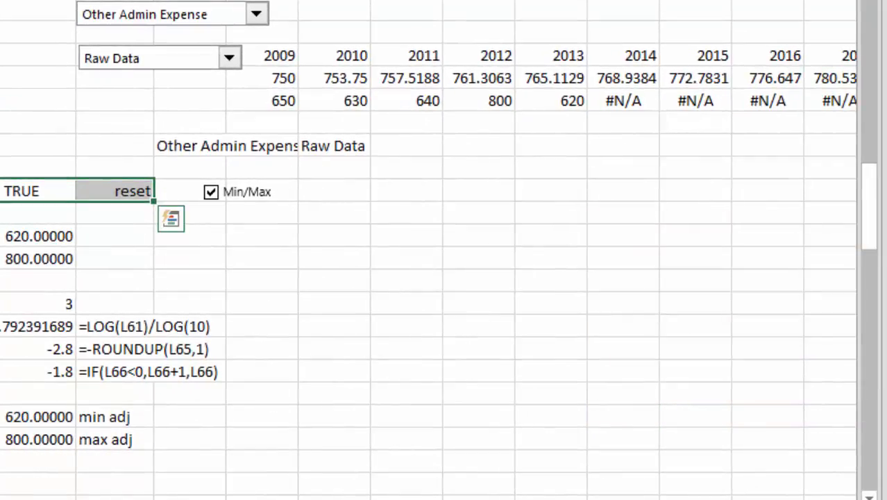
left_click(317, 301)
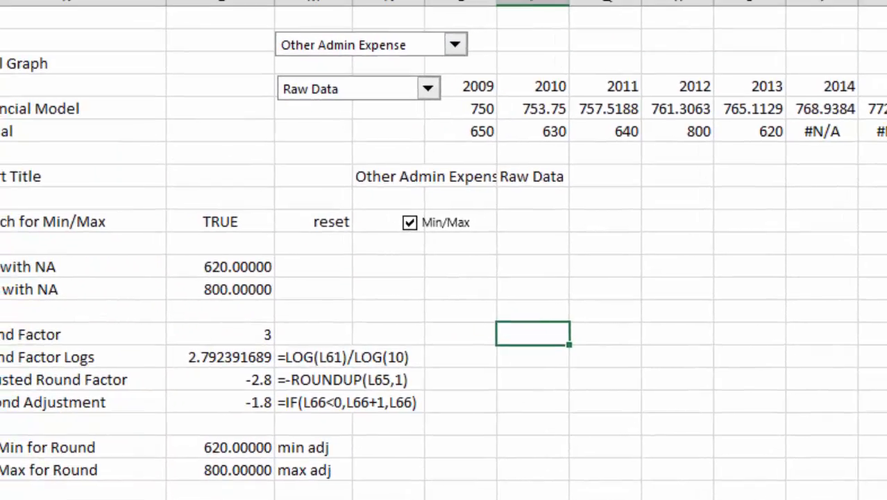
Step: Wrap the set_scale macro's scaling code in If Range("reset") = True Then, with an Else branch that calls reset_scale
key("alt+F8")
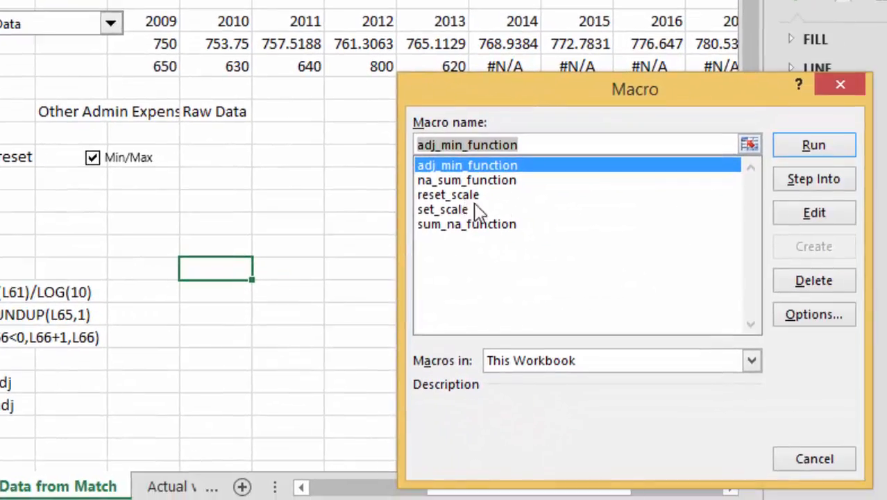
left_click(555, 230)
left_click(558, 216)
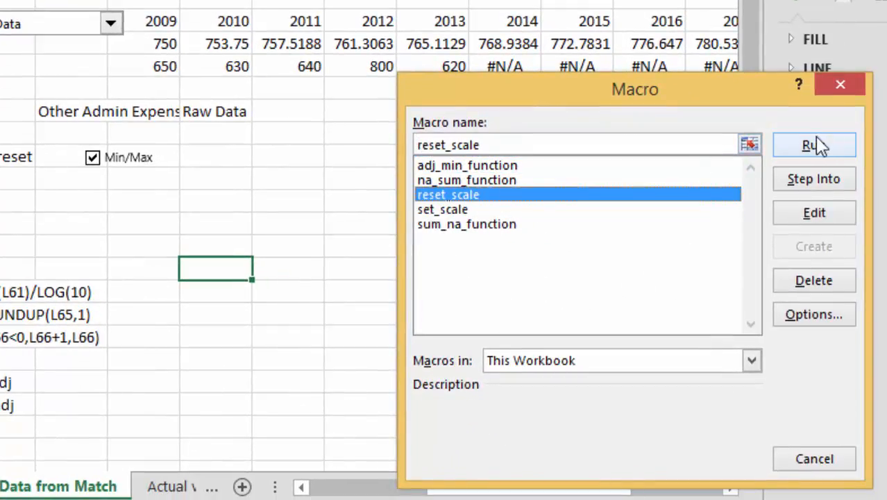
left_click(815, 212)
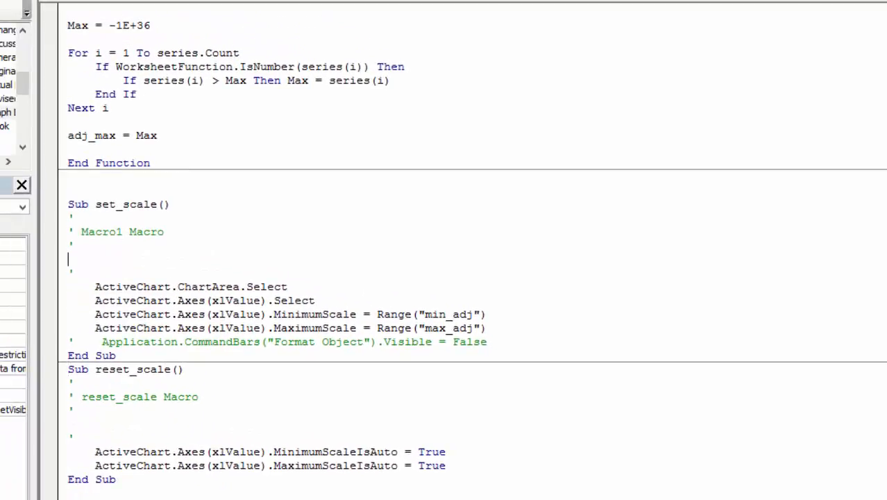
key("Return")
key("Return")
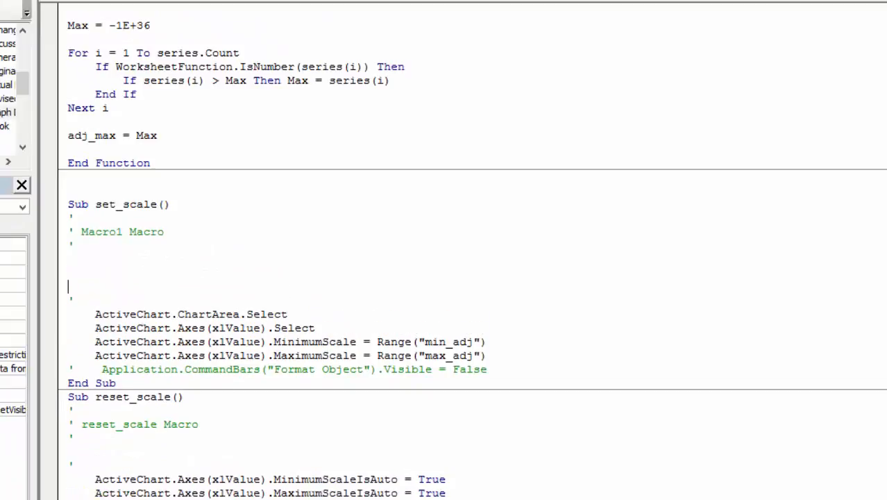
type("i")
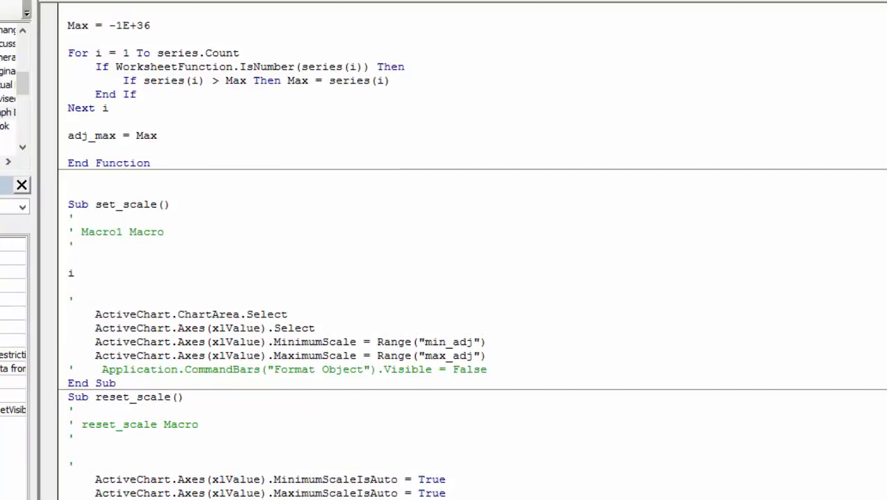
key("BackSpace")
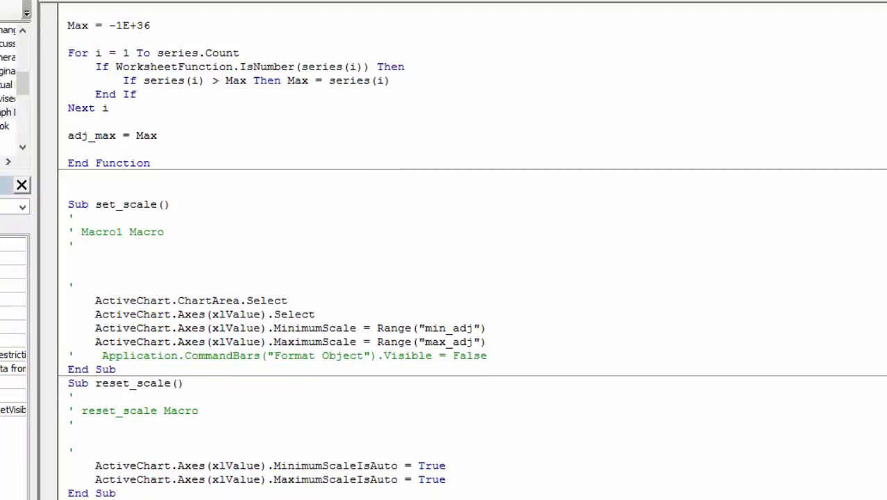
type("if rang")
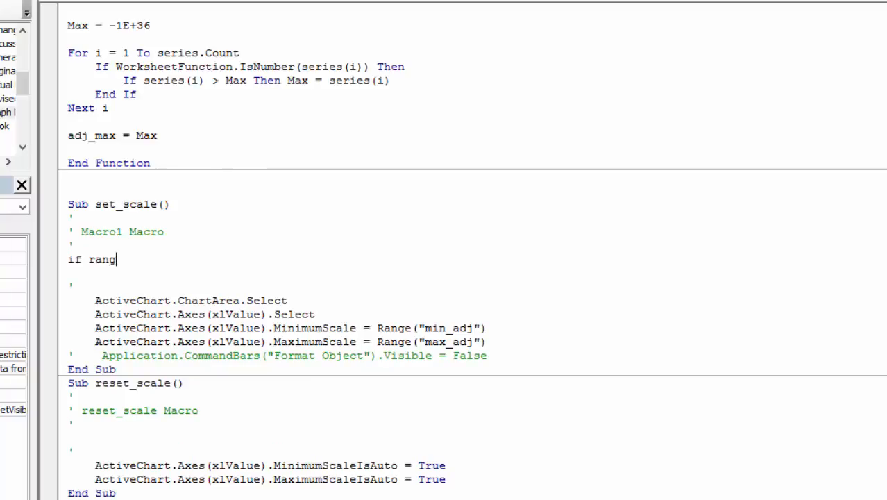
type("e(\"reset\") = True Then")
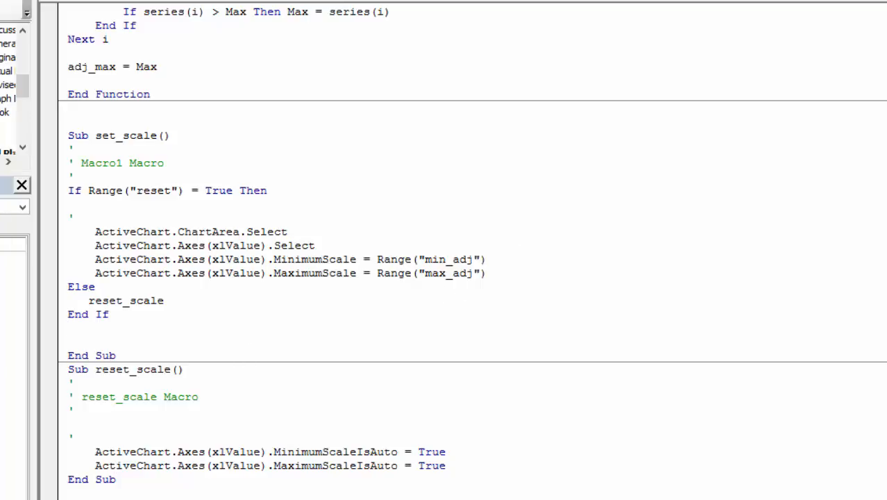
key("alt+F11")
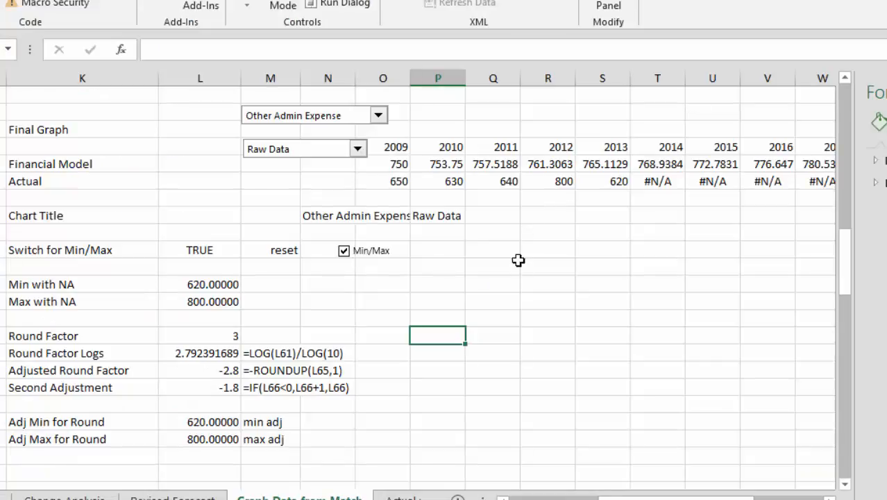
Step: Copy the Min/Max check box onto the Actual vs FM chart and place it just below the item drop-down
right_click(365, 255)
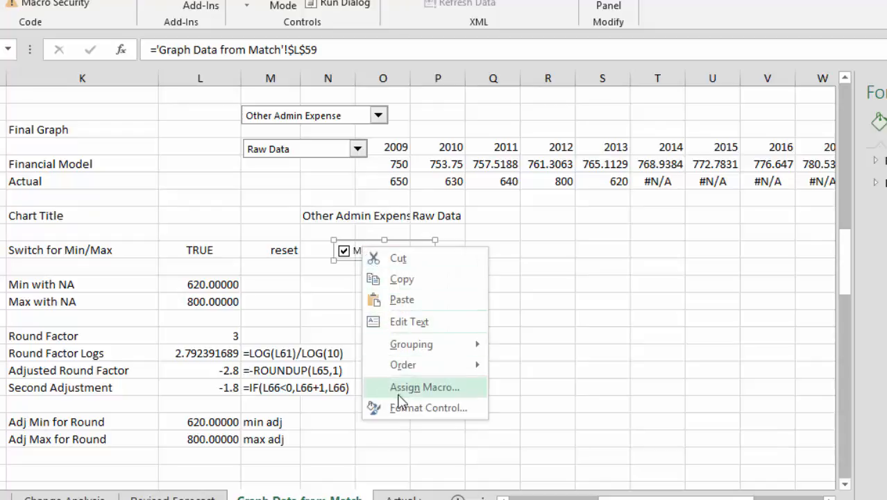
left_click(403, 280)
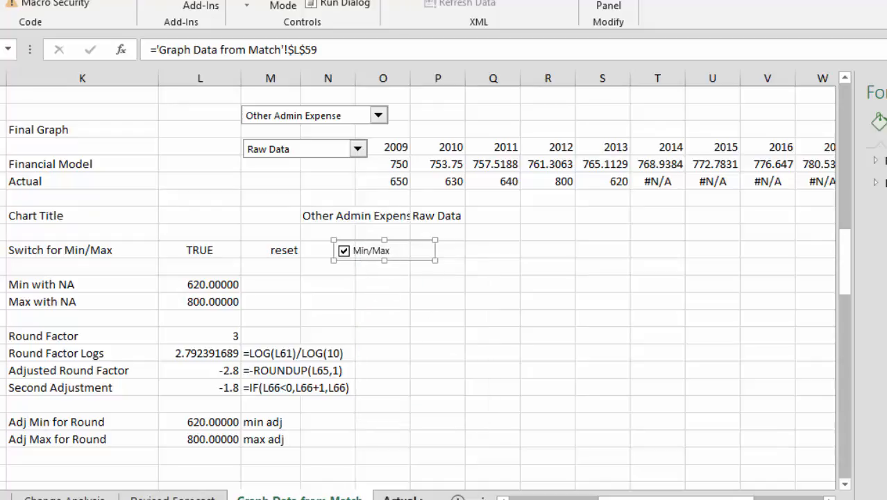
key("ctrl+Page_Down")
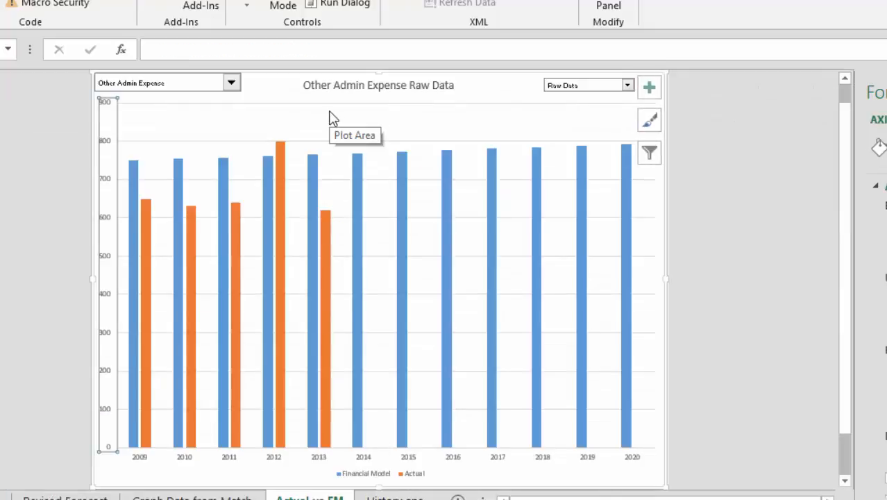
key("ctrl+v")
left_click(171, 81)
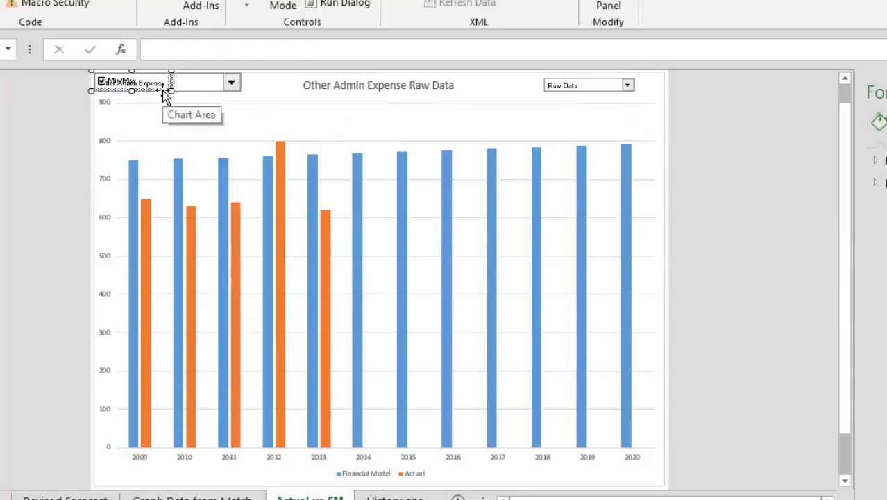
left_click_drag(166, 90, 163, 117)
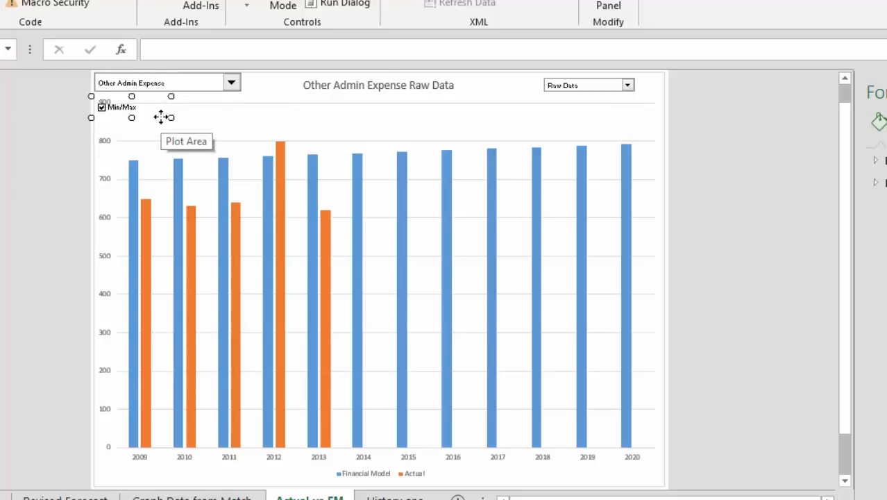
Step: Review the copied Min/Max check box's cell link to Graph Data from Match, and assign the reset_scale macro to the check box
right_click(161, 117)
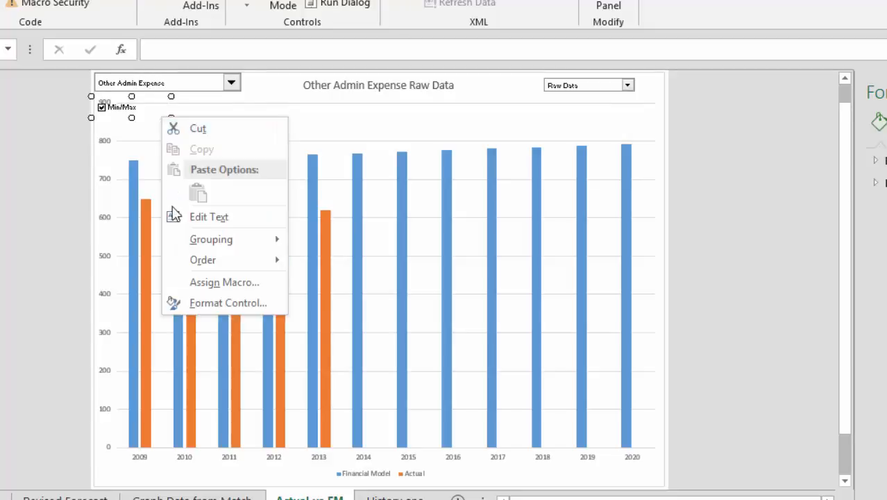
left_click(195, 302)
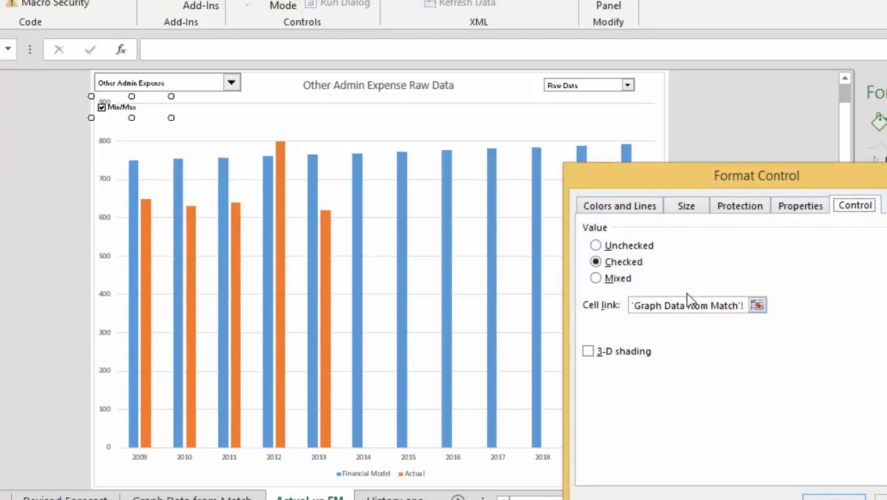
left_click(833, 497)
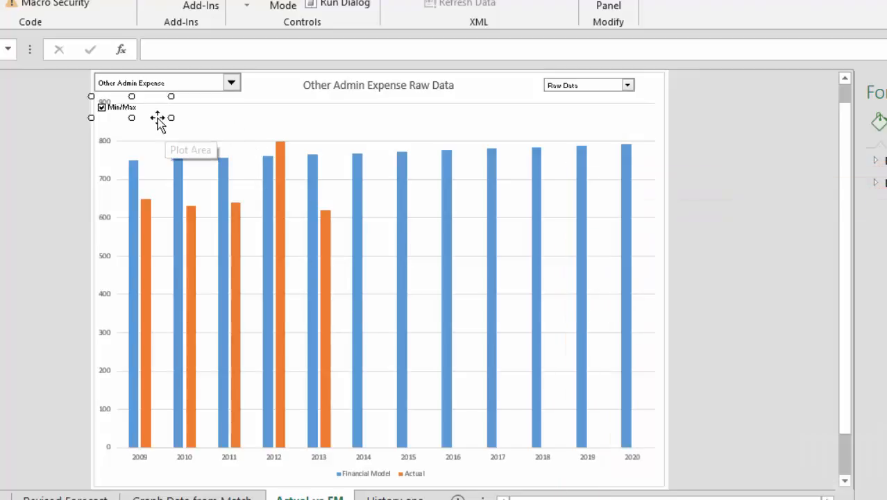
right_click(106, 100)
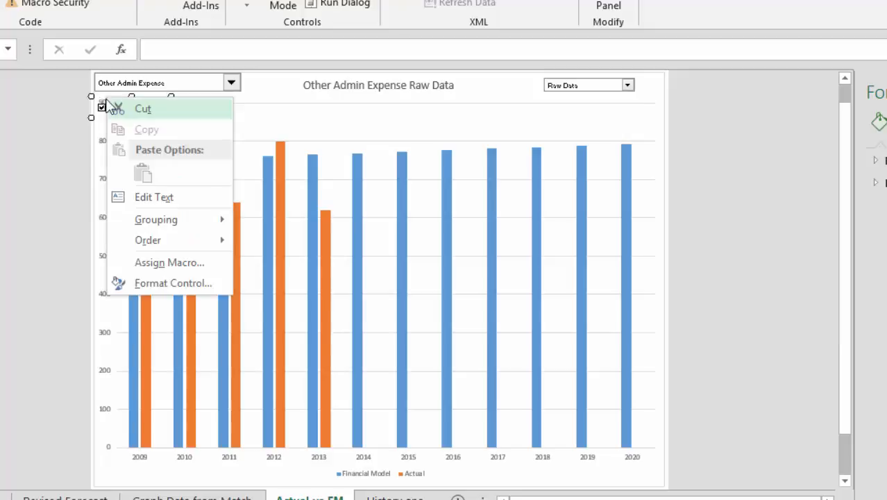
left_click(144, 261)
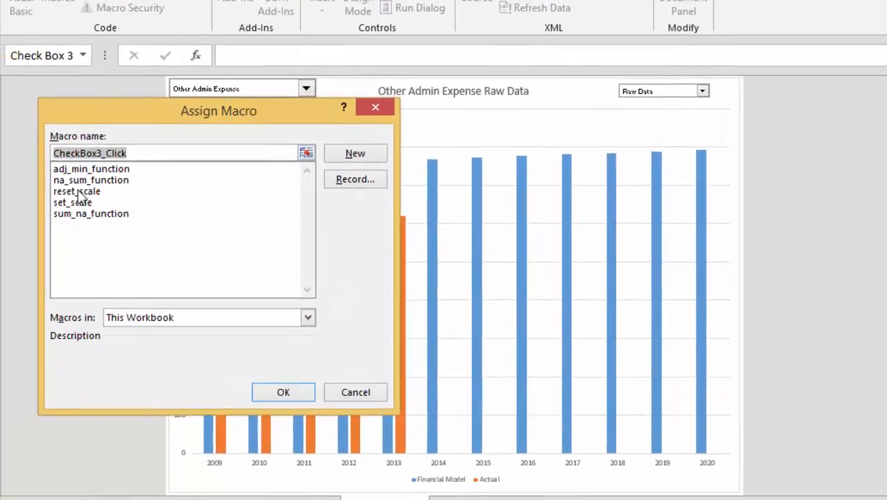
left_click(9, 188)
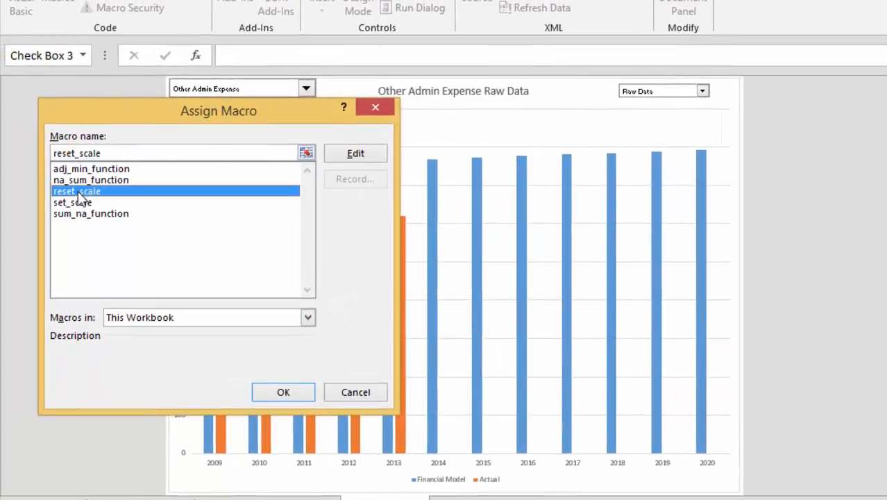
left_click(285, 392)
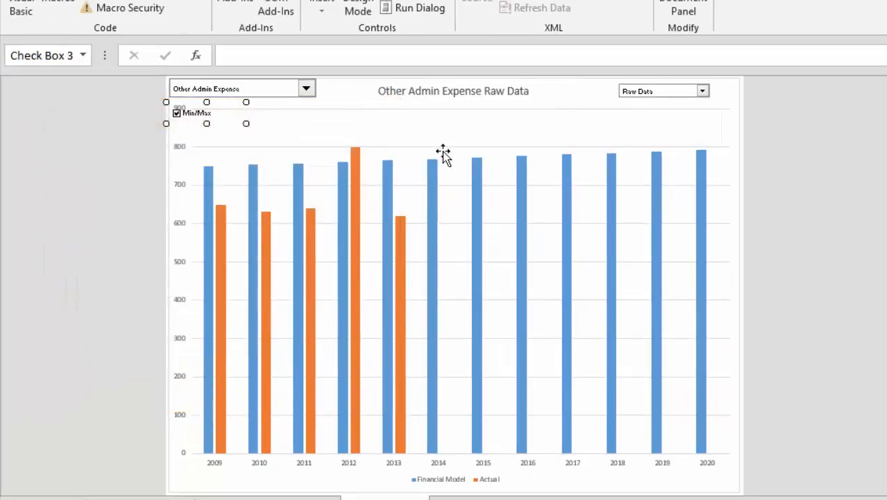
left_click(430, 128)
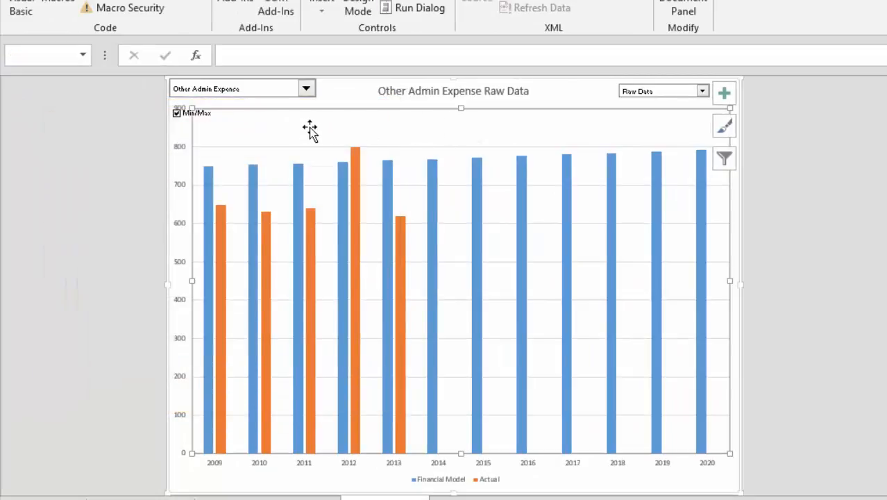
Step: Test the Min/Max check box on the Actual vs FM chart and with the item switched to Labour at Plant - Operations
left_click(203, 117)
left_click(204, 120)
left_click(203, 120)
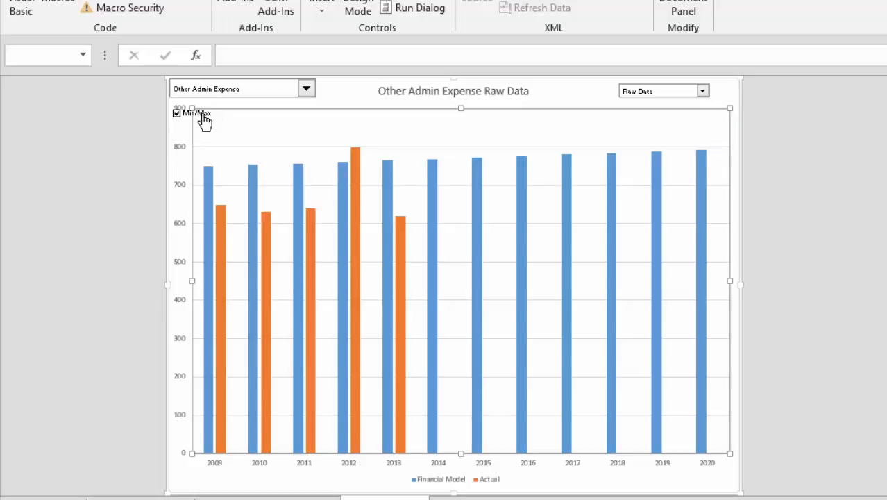
left_click(305, 90)
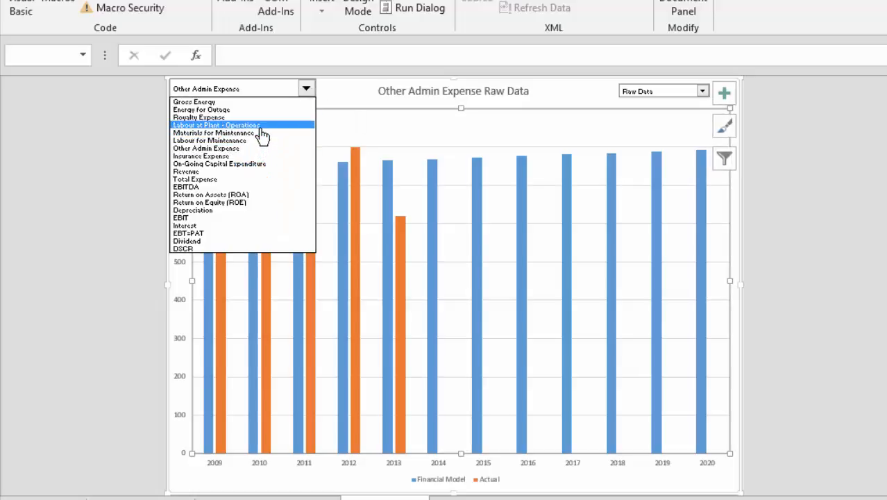
left_click(260, 126)
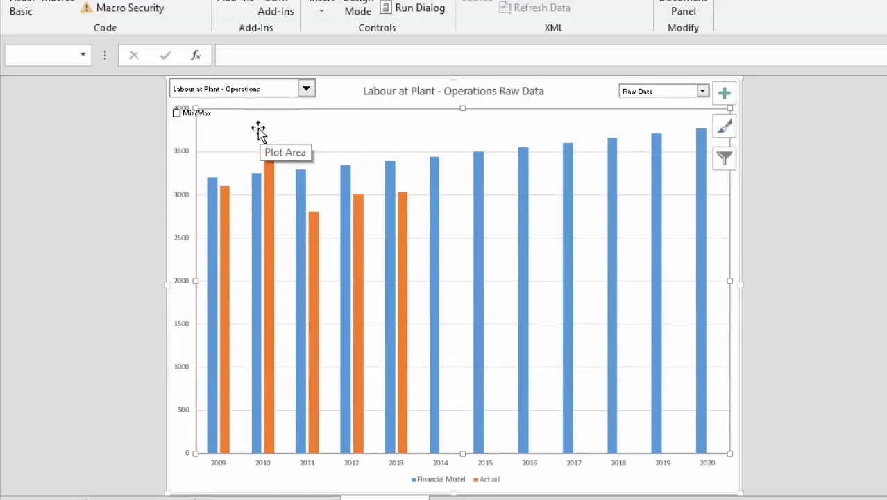
left_click(195, 118)
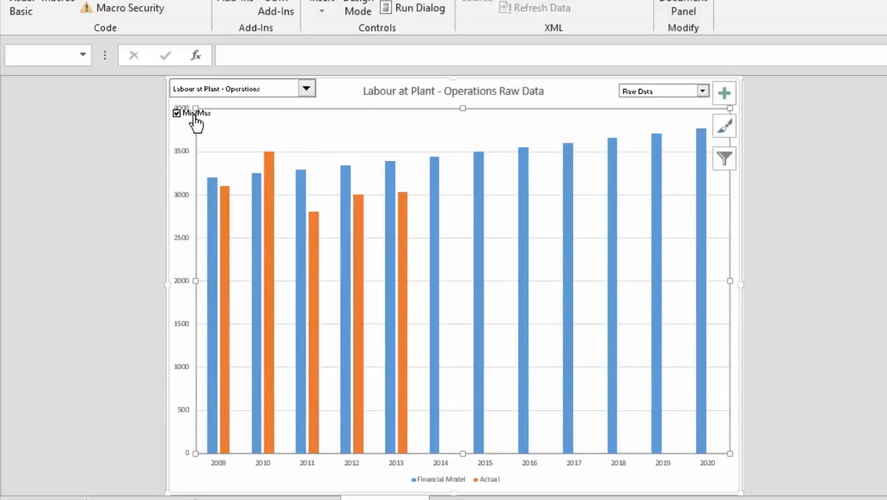
left_click(195, 122)
key("F10")
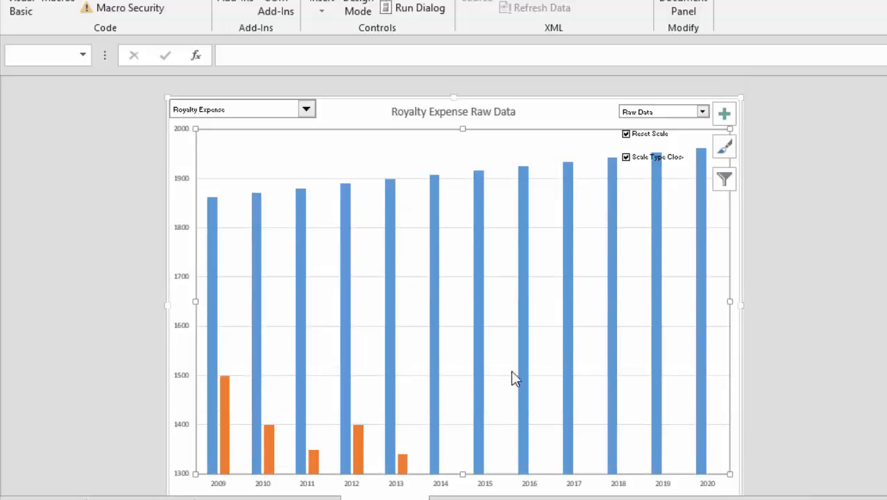
Step: Compare the Royalty Expense chart's axis with the Reset Scale and Scale Type Close check boxes switched on and off
left_click(628, 159)
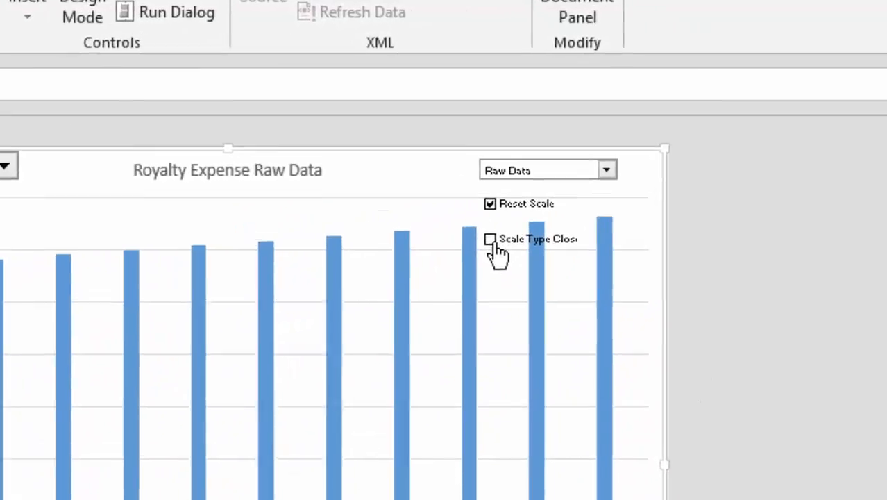
left_click(628, 159)
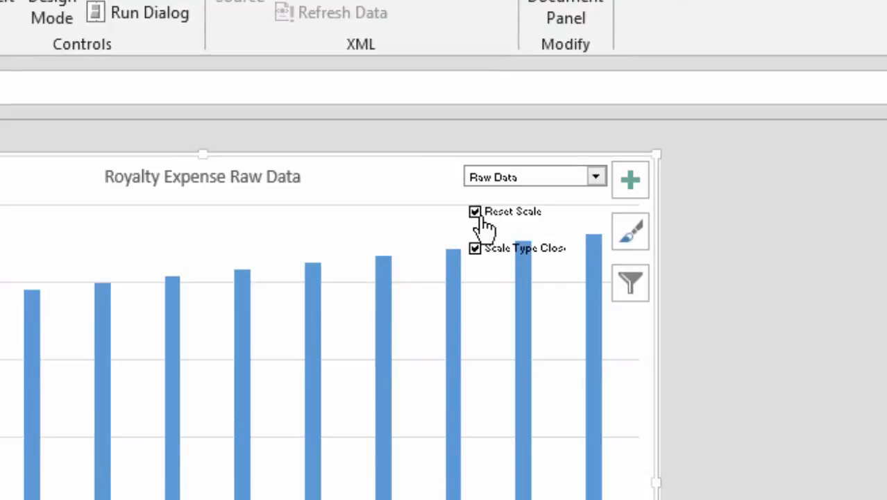
left_click(480, 216)
left_click(480, 216)
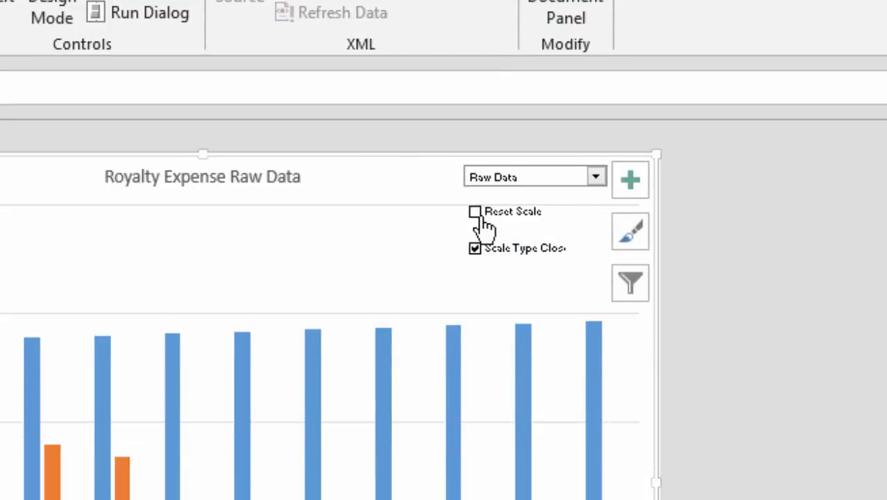
left_click(480, 217)
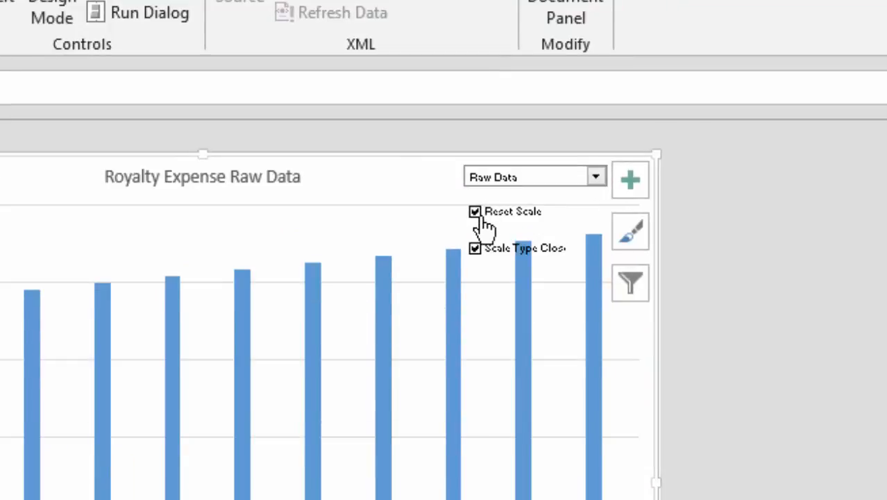
left_click(480, 216)
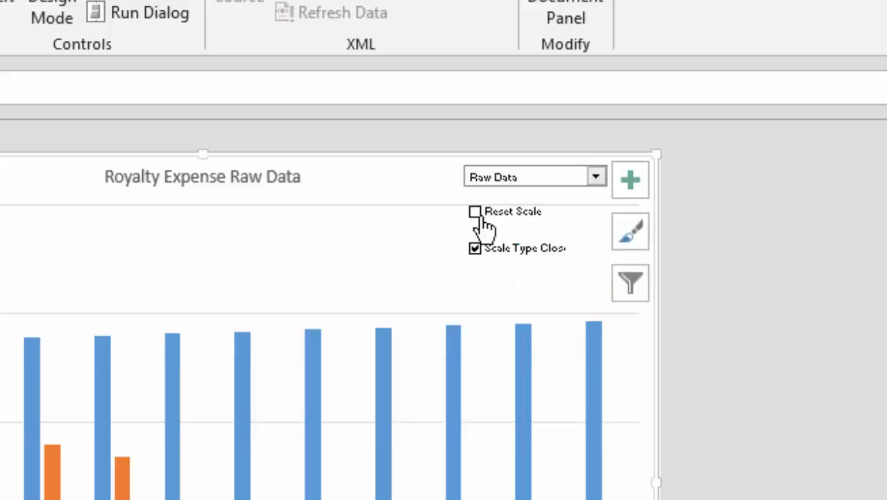
left_click(481, 220)
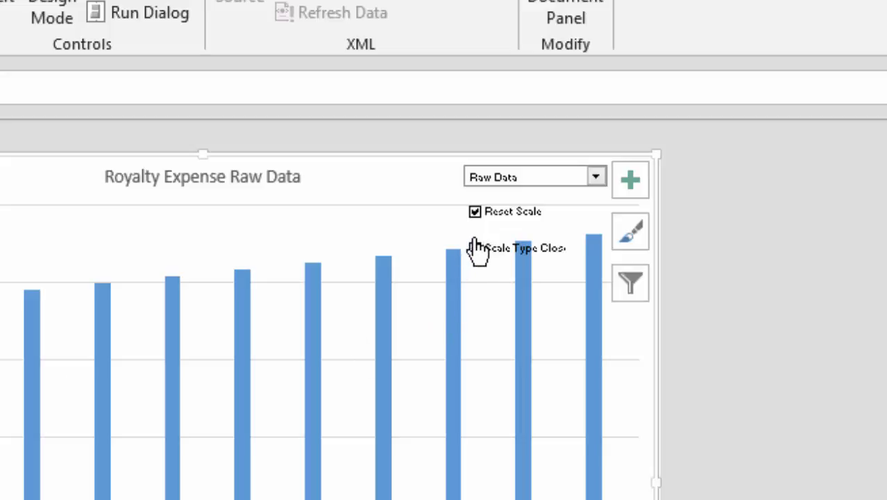
left_click(477, 249)
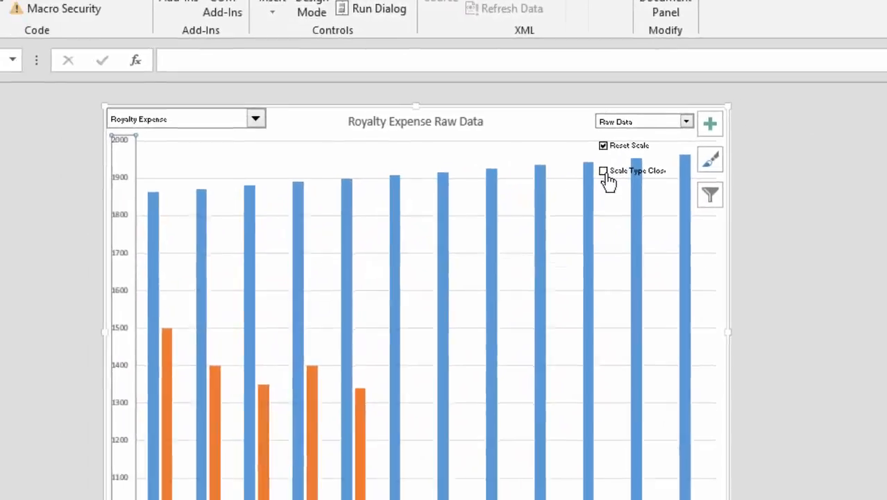
left_click(530, 217)
left_click(626, 163)
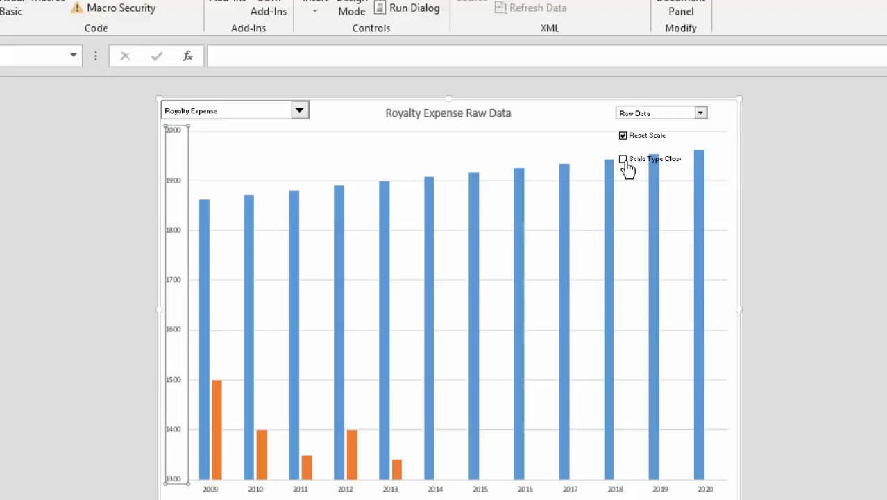
left_click(626, 163)
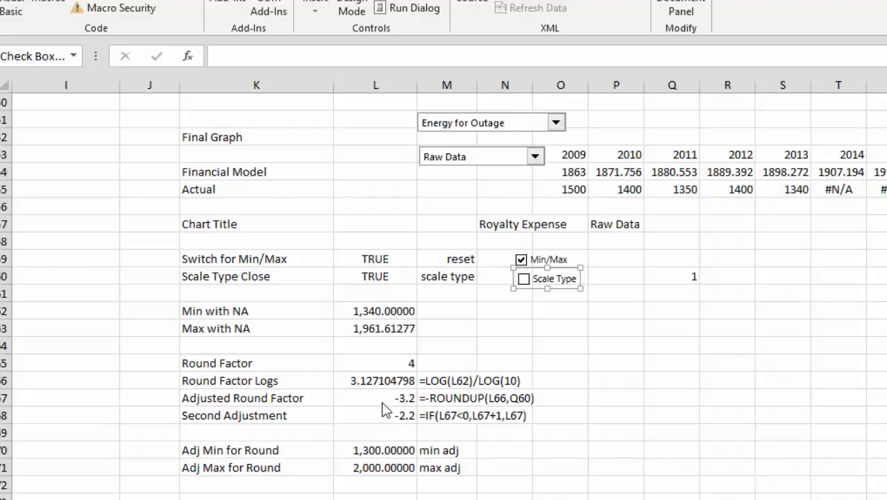
Step: Examine how switching the Scale Type check box on and off drives the Adjusted Round Factor formula and the rounded min and max
left_click(382, 401)
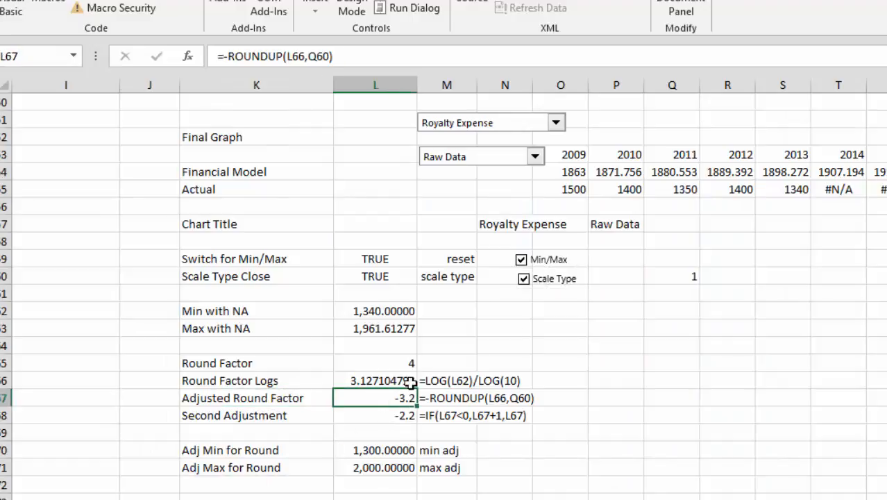
left_click(536, 287)
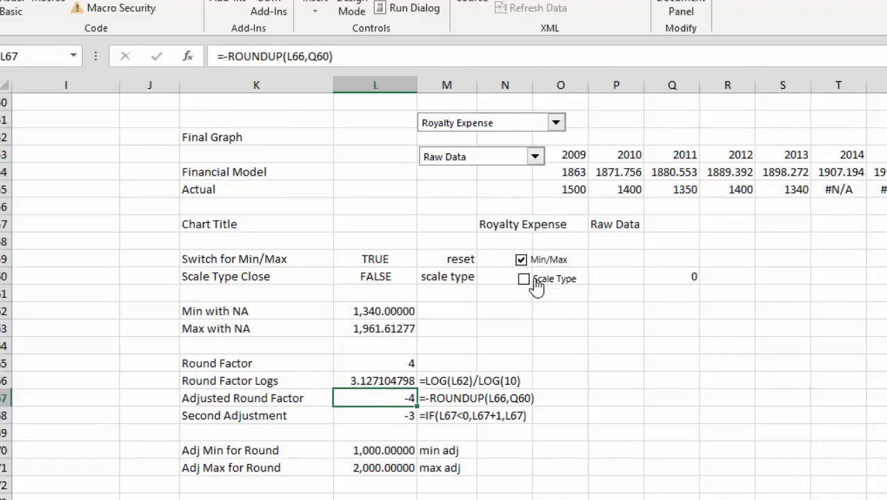
left_click(537, 286)
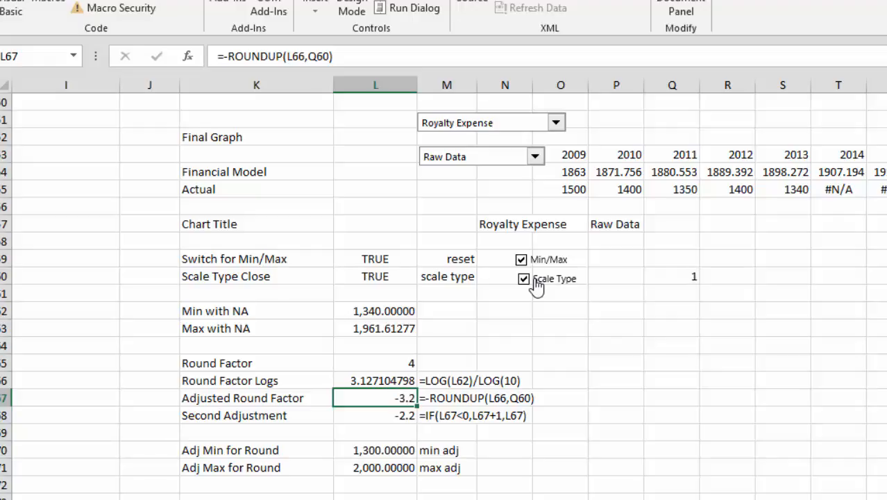
left_click(537, 287)
left_click(537, 287)
left_click(537, 287)
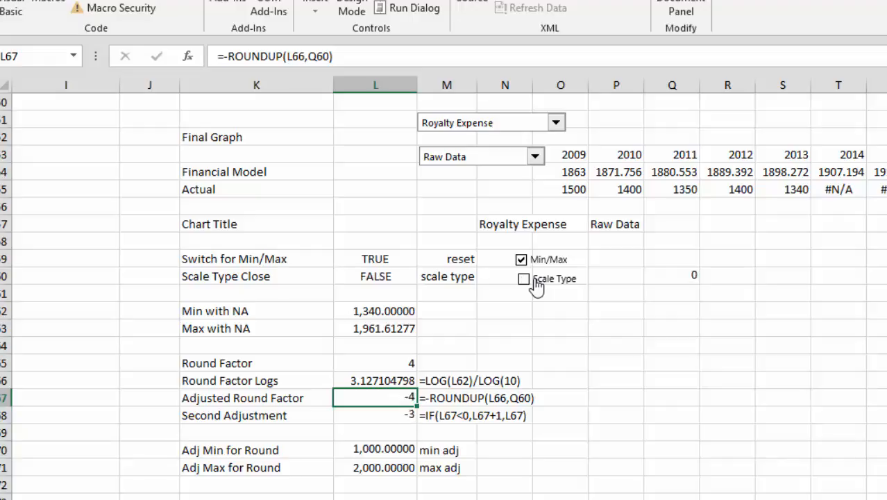
left_click(537, 287)
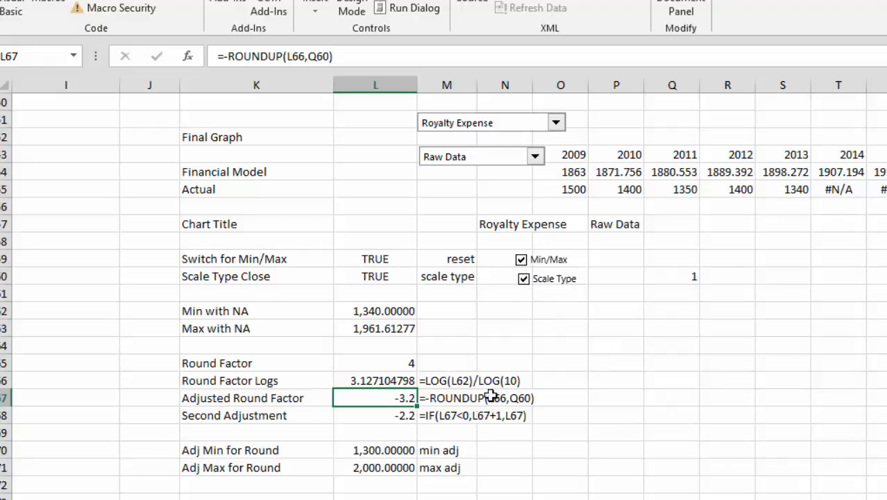
left_click(524, 279)
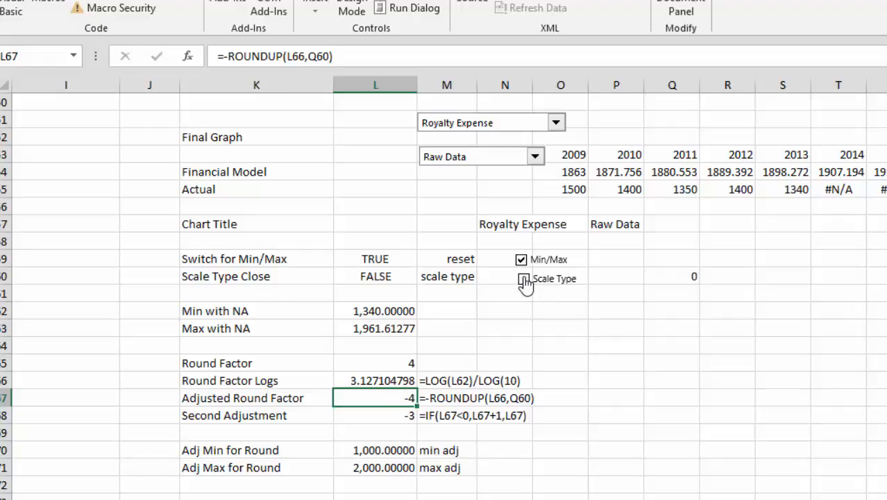
left_click(523, 279)
left_click(523, 279)
left_click(524, 279)
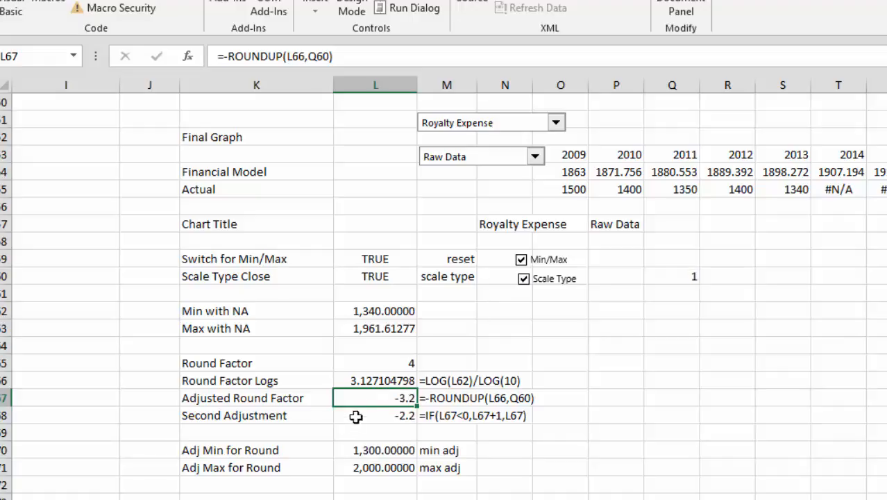
Step: Return to the Actual vs FM chart and check the Royalty Expense axis with Scale Type Close off and on
left_click(375, 498)
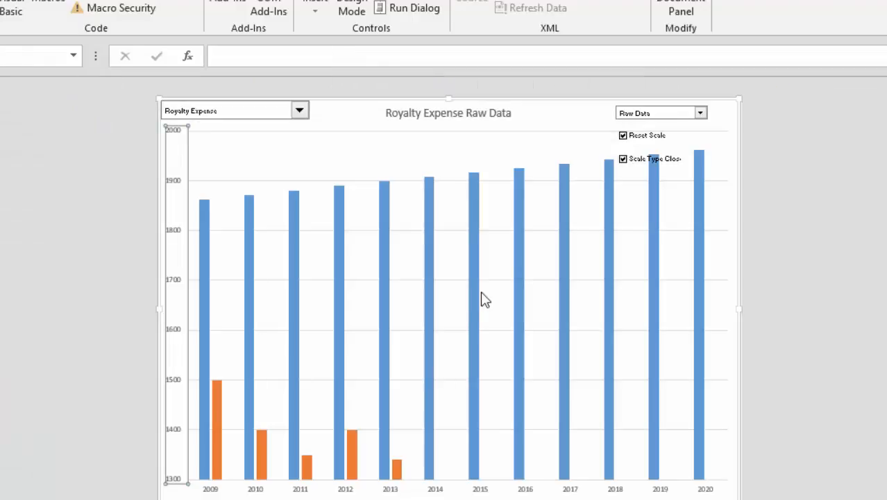
left_click(629, 163)
left_click(627, 161)
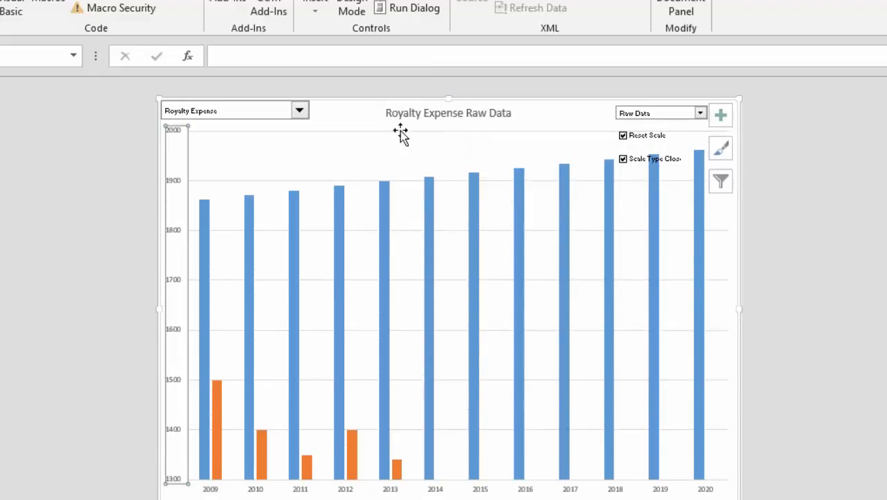
Step: Switch the chart item to Energy for Outage, test the Reset Scale check box, and leave both Reset Scale and Scale Type Close unchecked
left_click(299, 111)
key("Up")
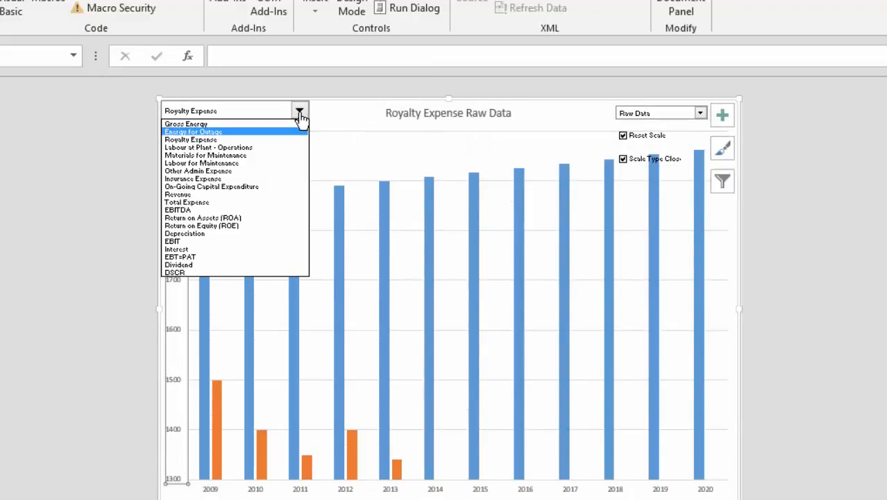
key("Return")
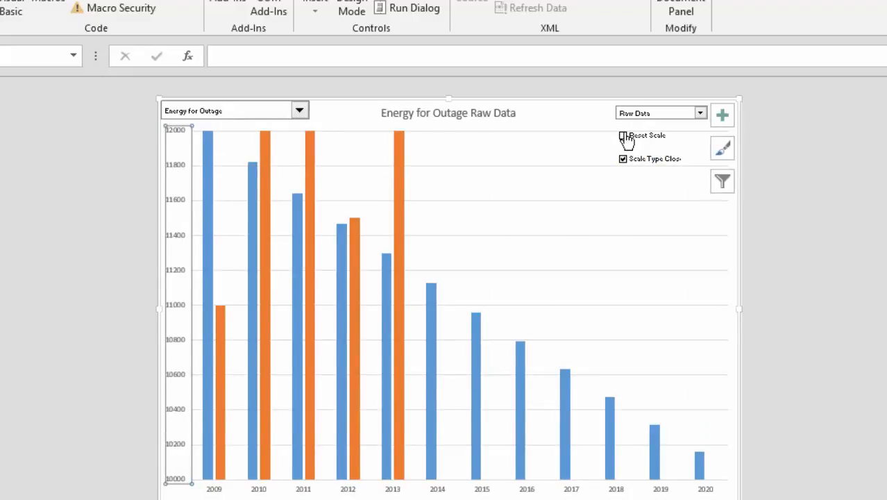
left_click(624, 136)
left_click(624, 136)
left_click(625, 136)
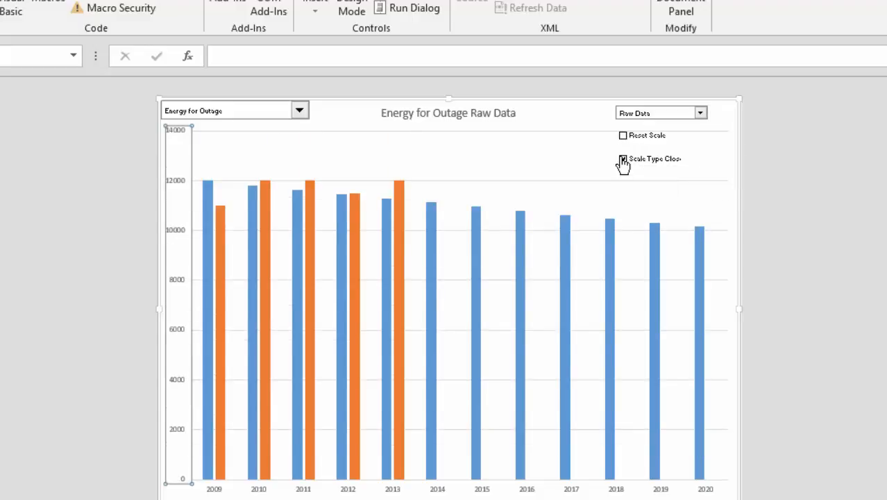
left_click(623, 160)
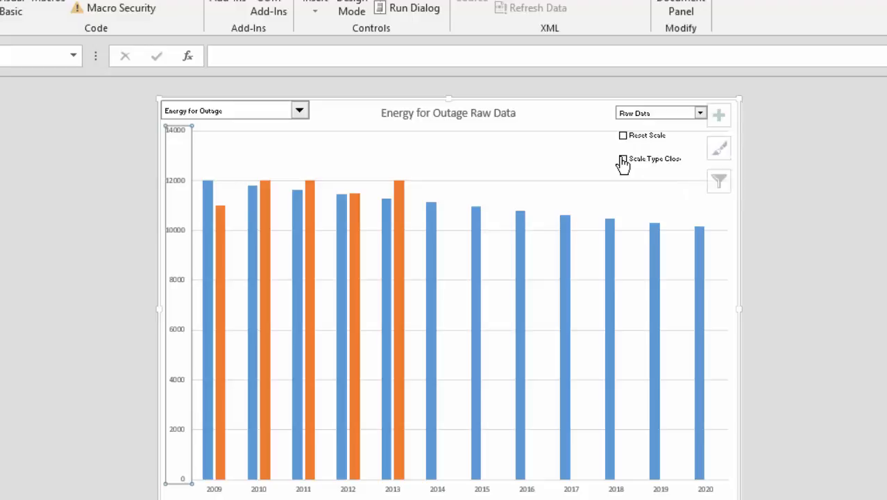
Step: Switch the Energy for Outage chart's data type to Pct of Energy and turn on Reset Scale
left_click(623, 159)
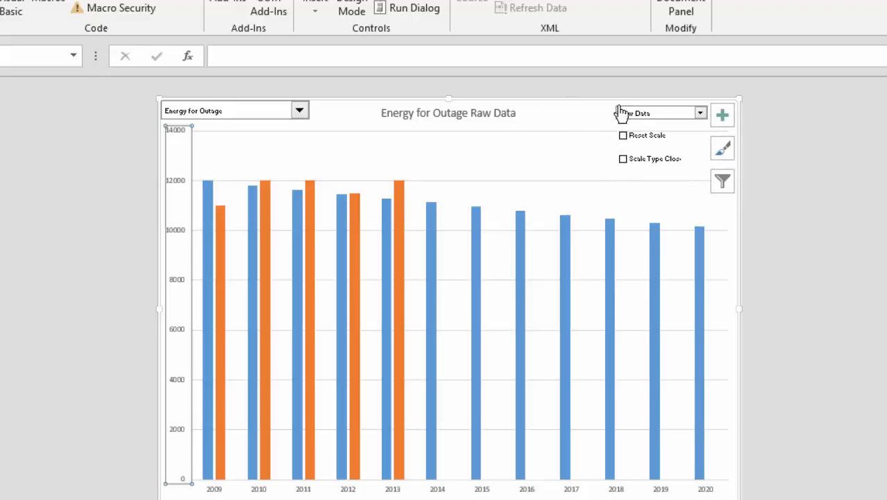
left_click(679, 116)
left_click(680, 131)
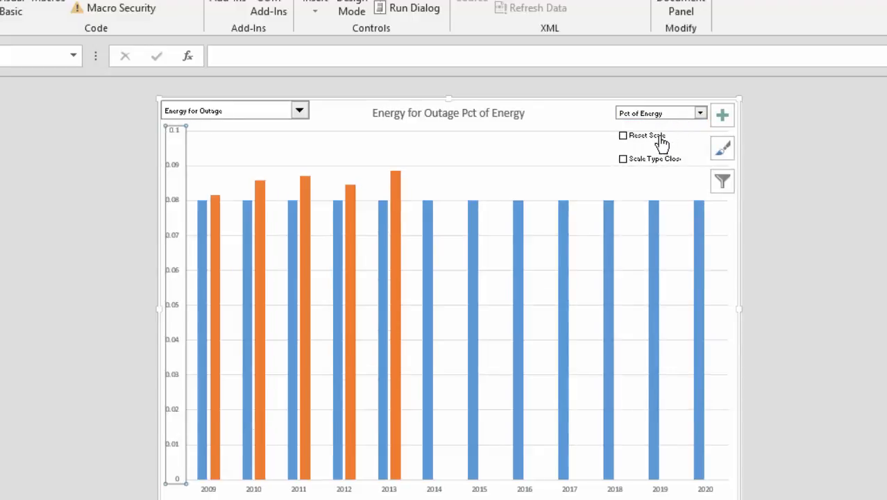
left_click(662, 143)
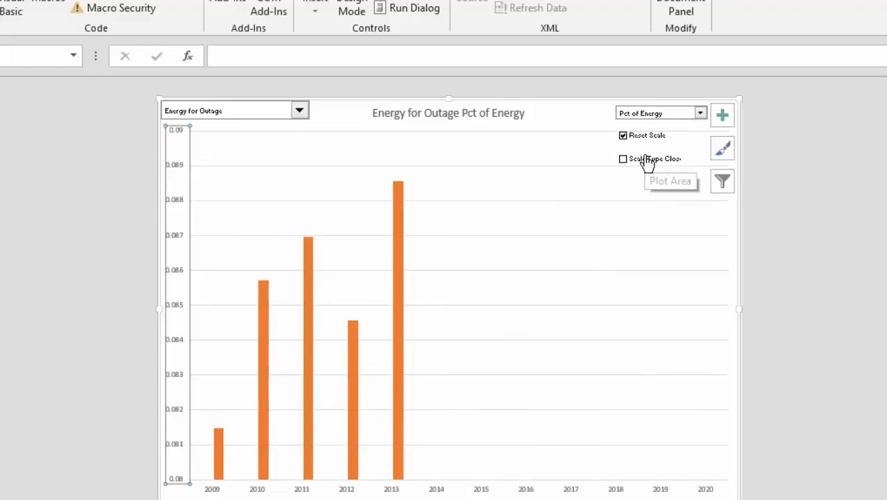
Step: Compare the Pct of Energy axis with Scale Type Close off and on, leaving the check box switched on
left_click(646, 160)
left_click(646, 160)
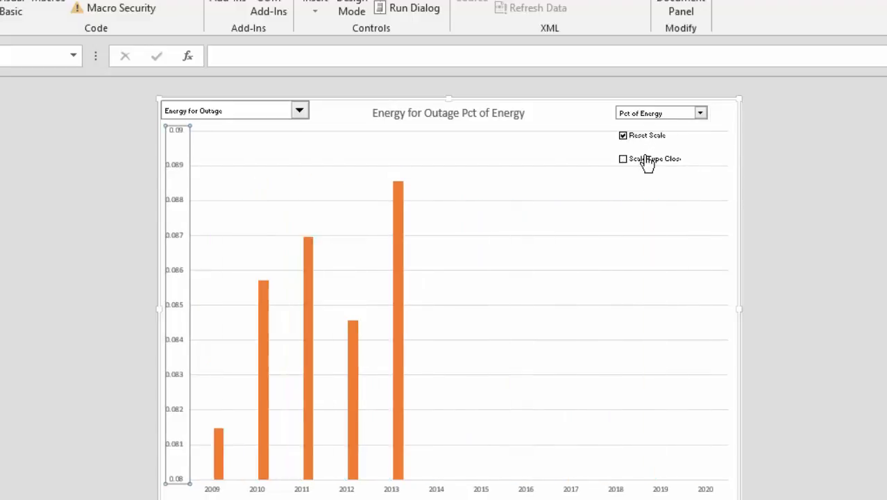
left_click(646, 160)
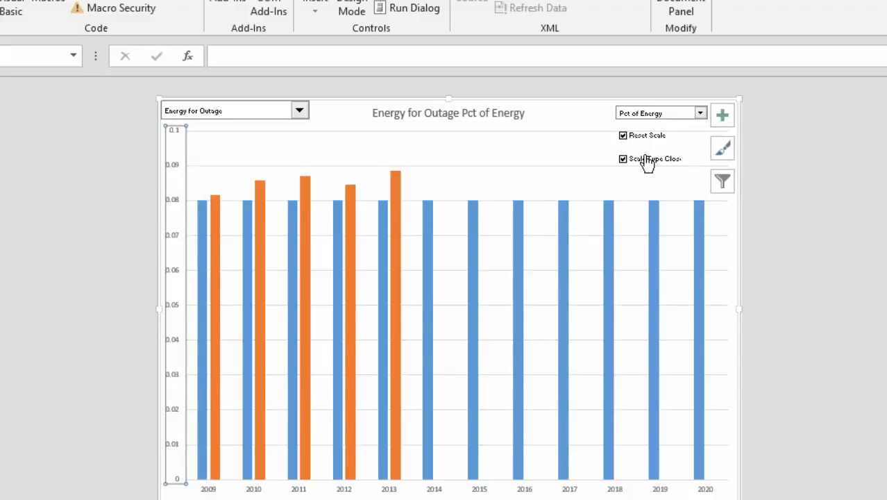
left_click(630, 160)
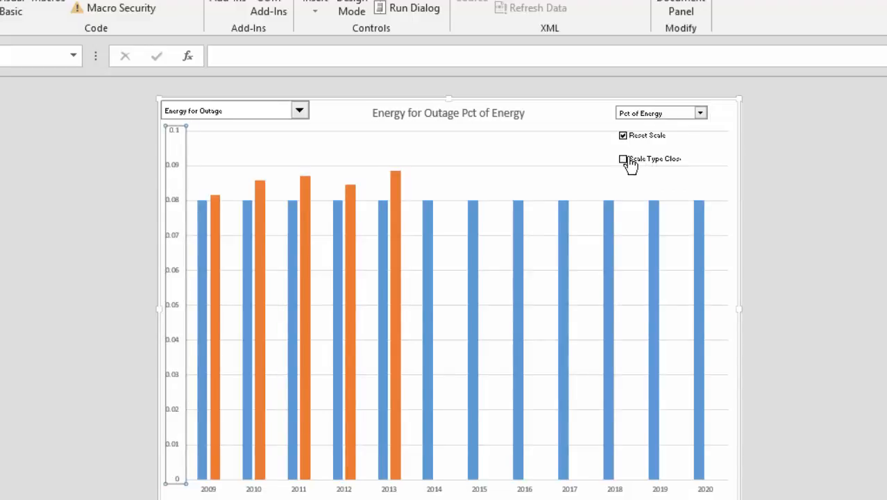
left_click(629, 162)
left_click(505, 146)
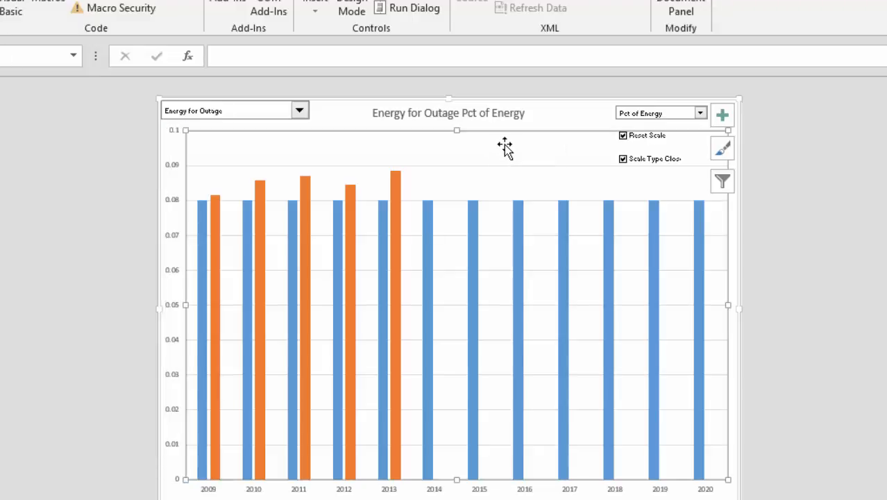
key("Escape")
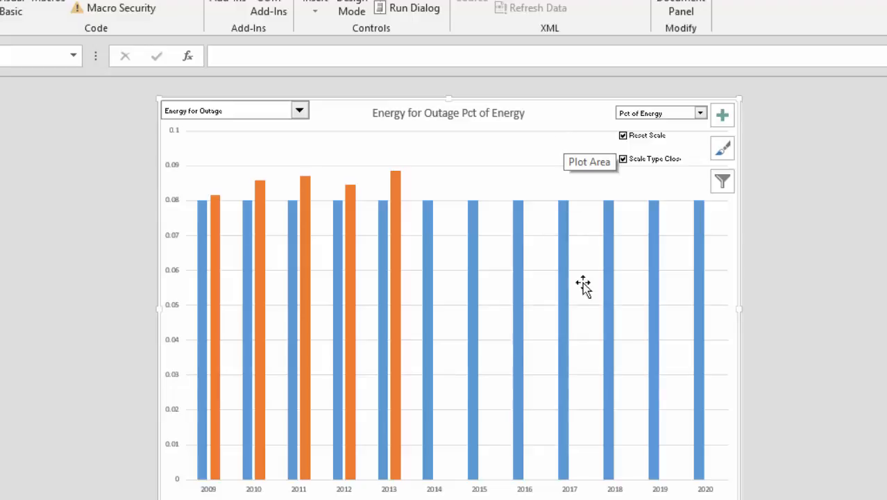
key("F10")
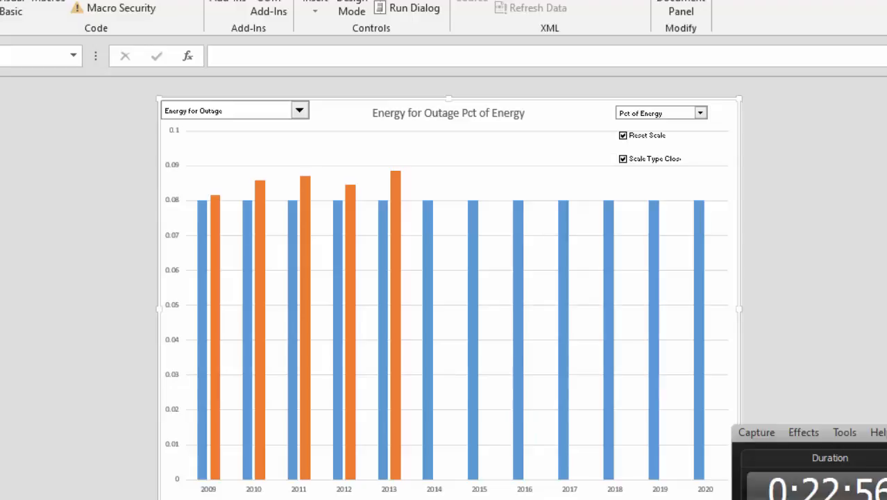